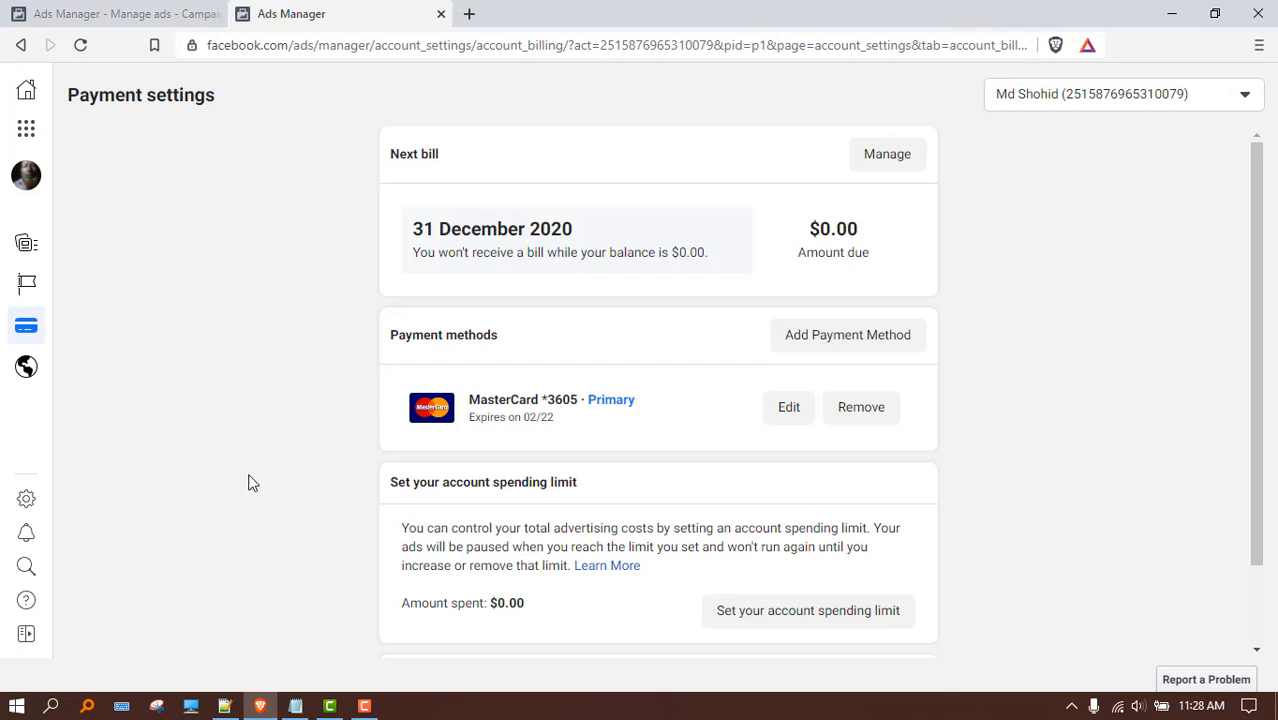
{"action": "left_click_drag", "start_coordinate": [83, 96], "coordinate": [100, 95]}
{"action": "left_click", "coordinate": [100, 95]}
{"action": "scroll", "coordinate": [228, 197], "scroll_direction": "down", "scroll_amount": 2}
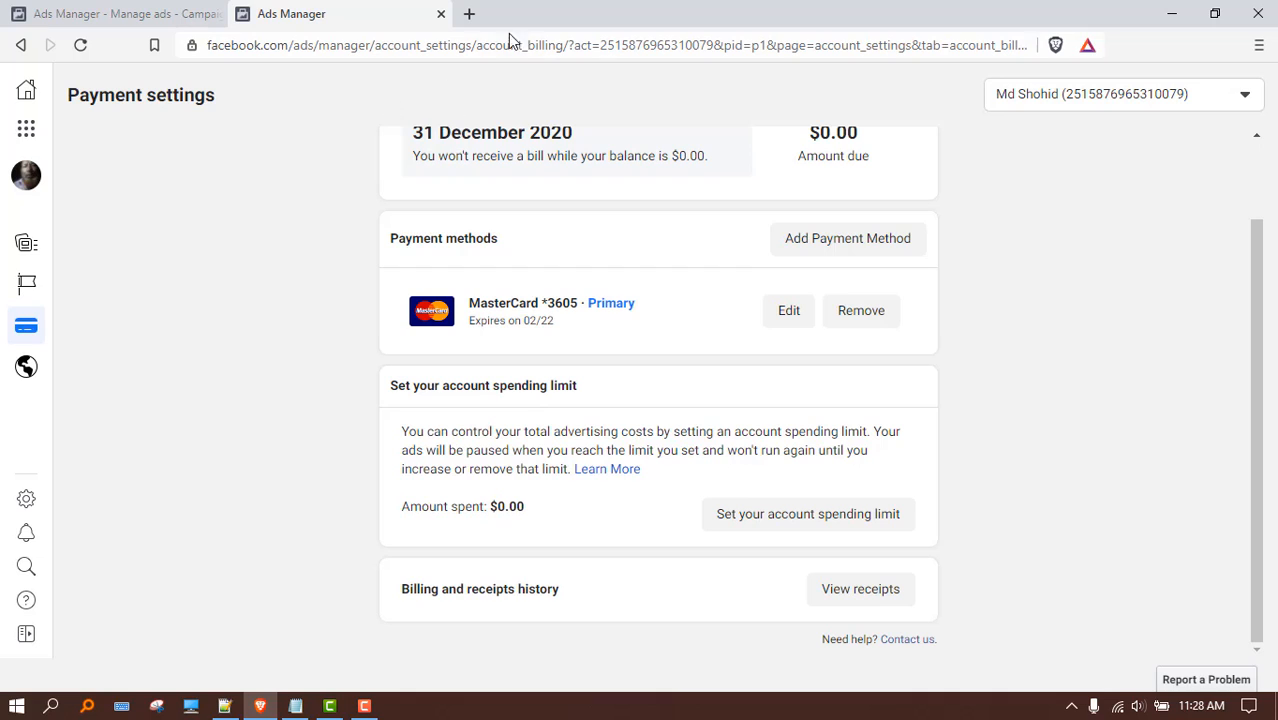
{"action": "double_click", "coordinate": [560, 46]}
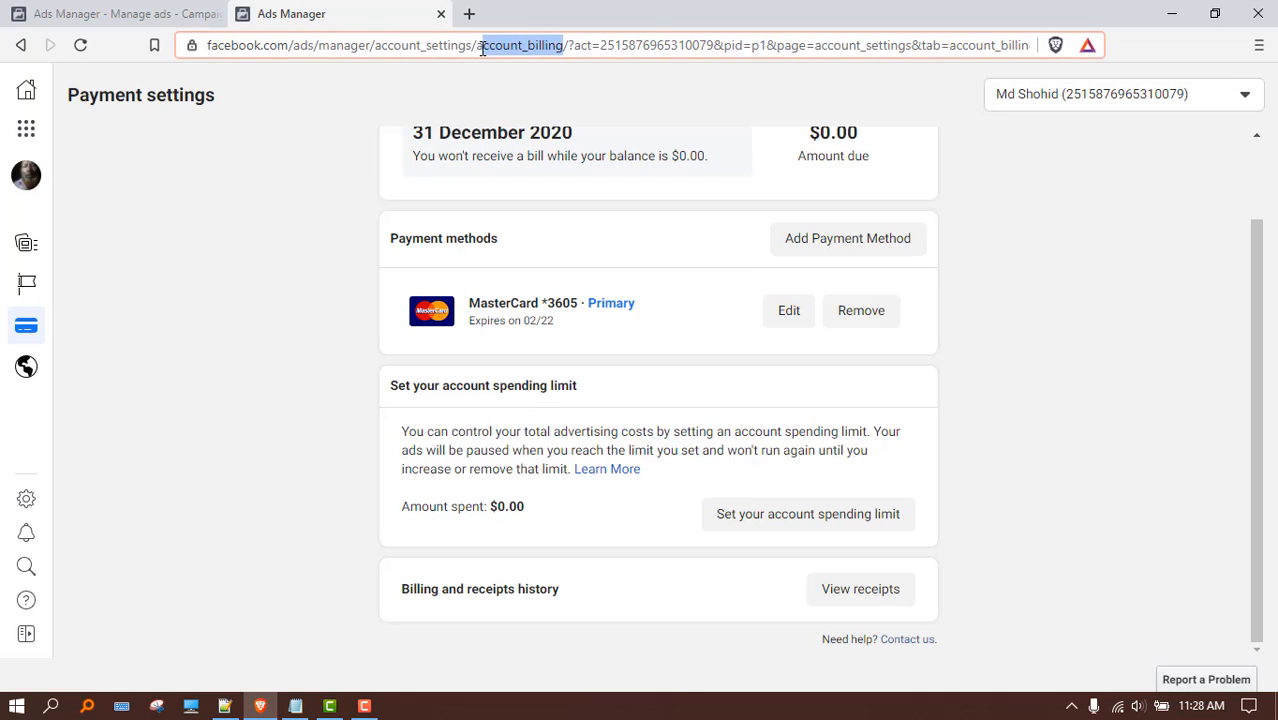
{"action": "left_click", "coordinate": [340, 137]}
{"action": "scroll", "coordinate": [380, 138], "scroll_direction": "up", "scroll_amount": 2}
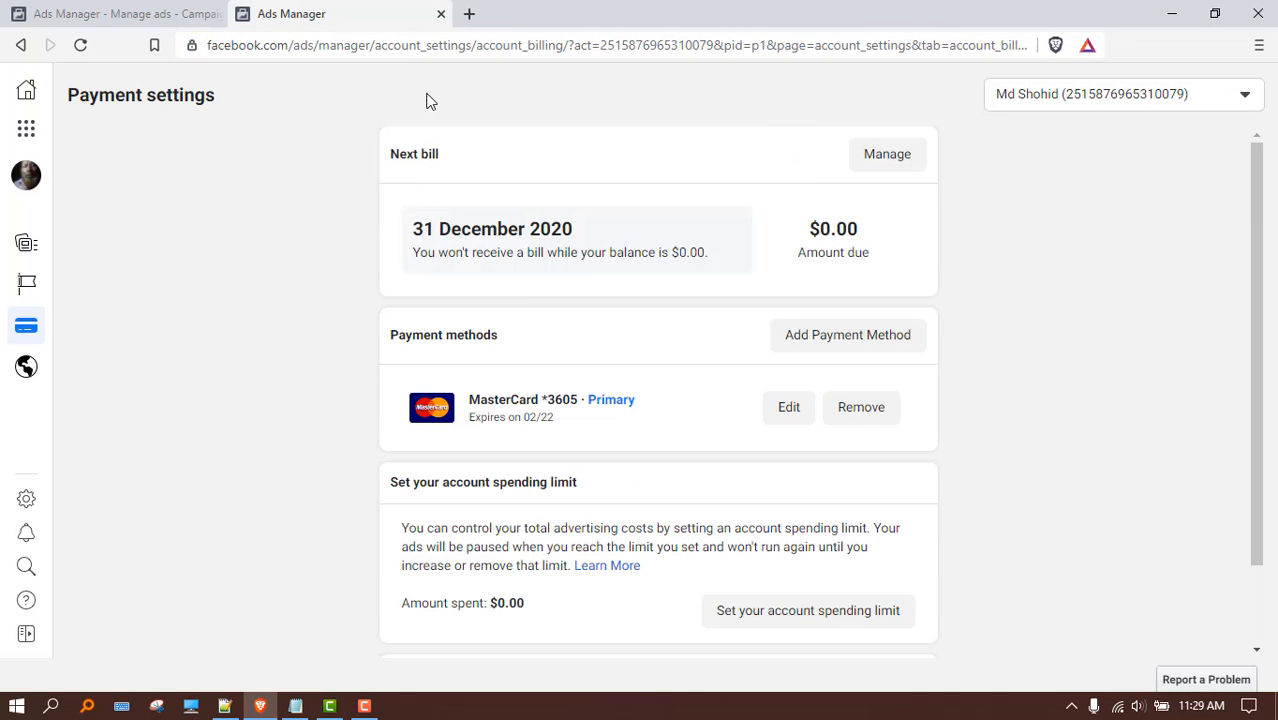
- Open the Ads Manager campaigns page from the Payment settings page and close the older Ads Manager browser tab
{"action": "left_click", "coordinate": [26, 136]}
{"action": "left_click", "coordinate": [240, 215]}
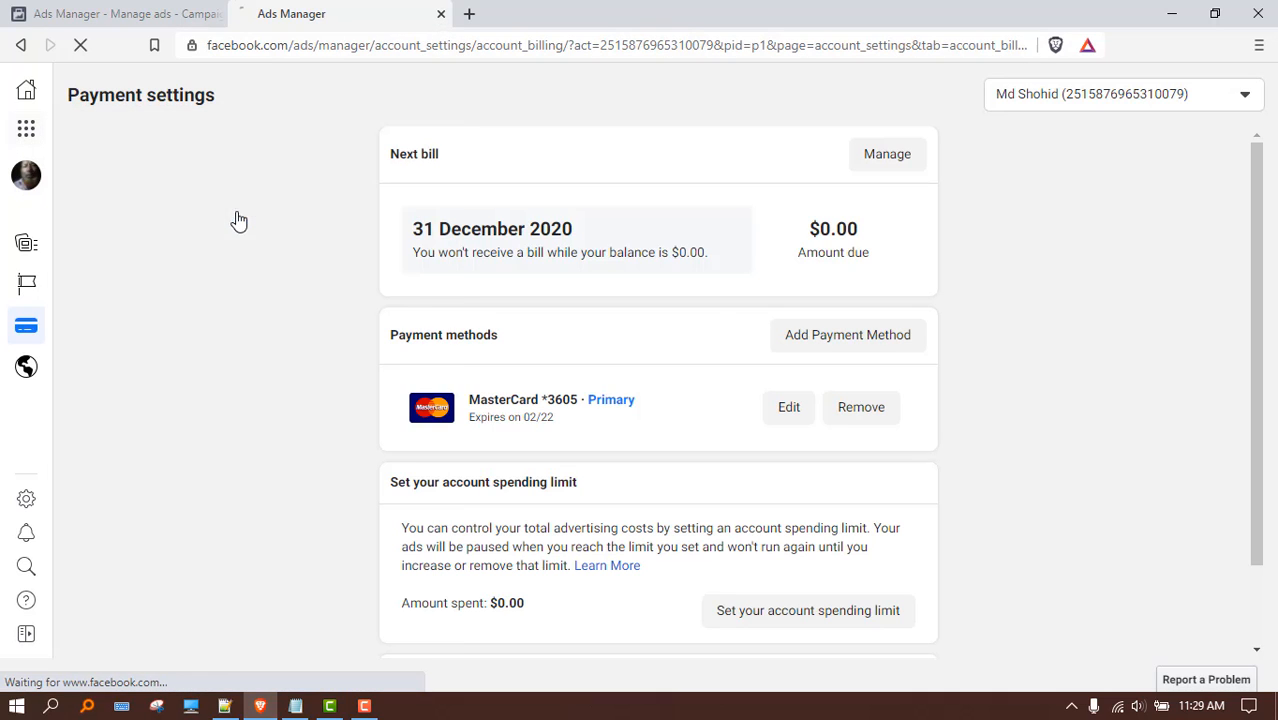
{"action": "left_click", "coordinate": [215, 15]}
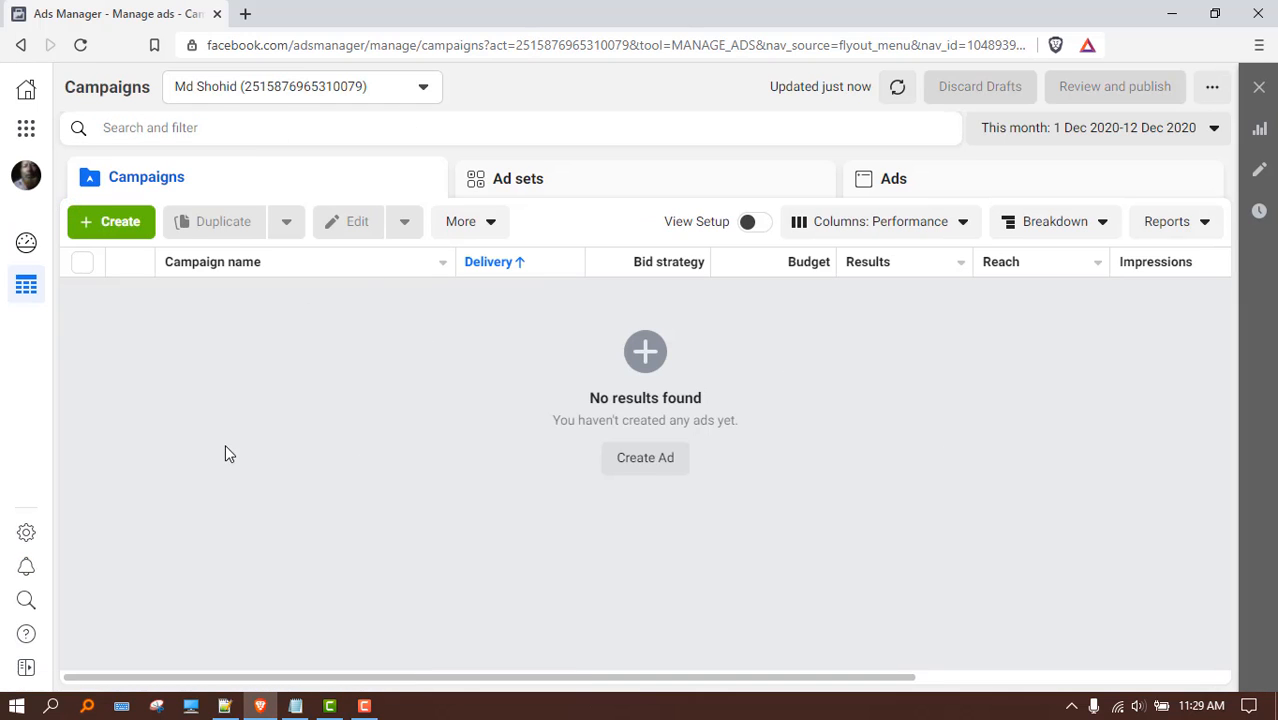
- Look over the campaign objective choices without creating anything, view the ad sets and ads lists, and return to the campaigns list
{"action": "left_click", "coordinate": [92, 228]}
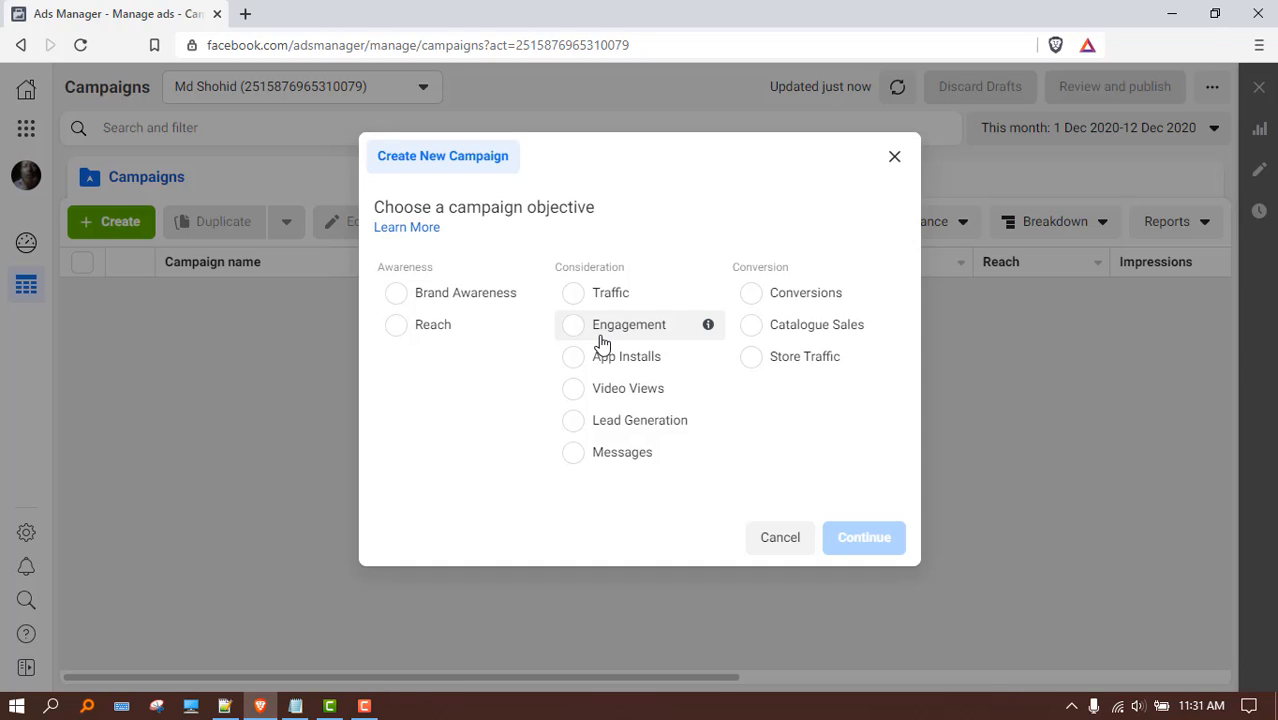
{"action": "left_click", "coordinate": [894, 158]}
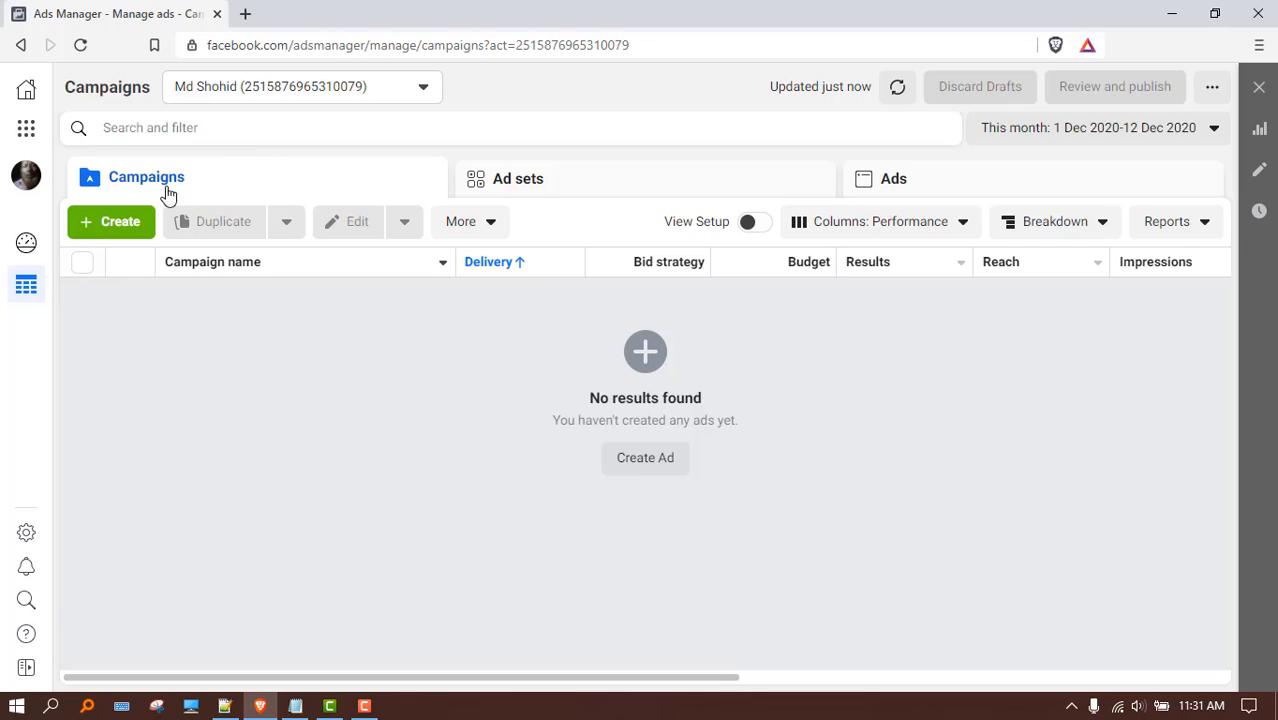
{"action": "left_click", "coordinate": [532, 193]}
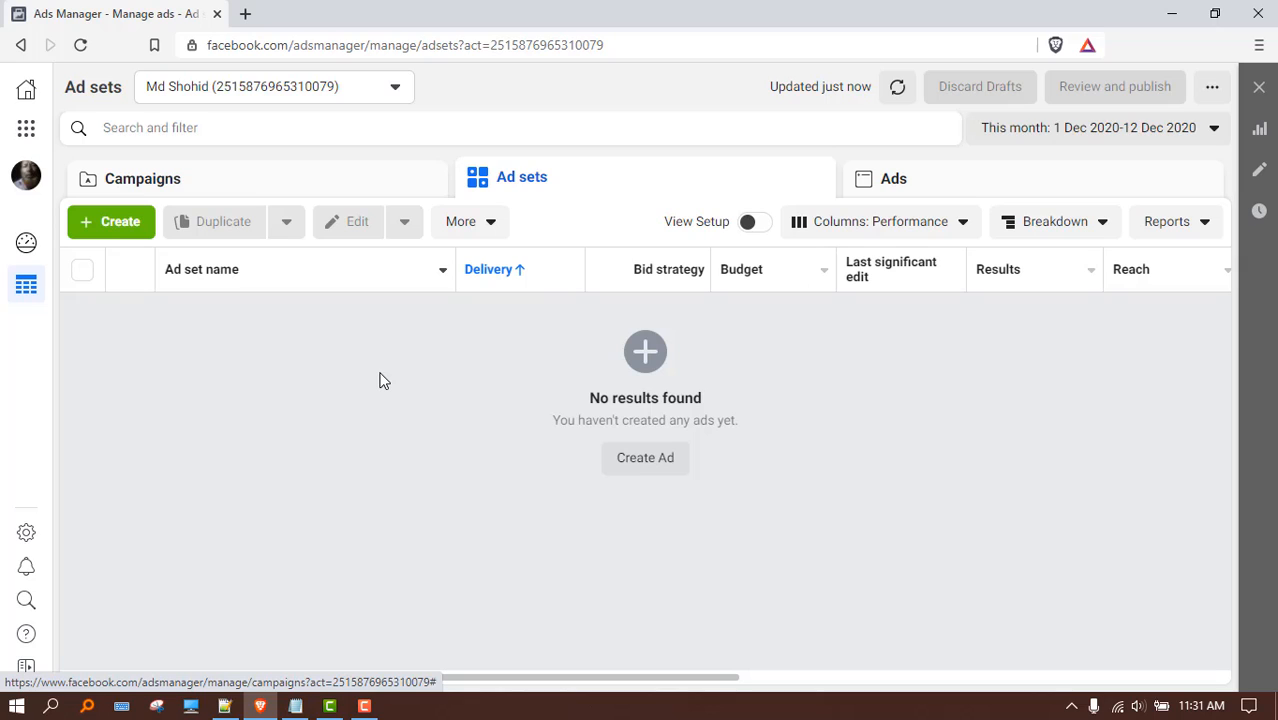
{"action": "left_click", "coordinate": [957, 186]}
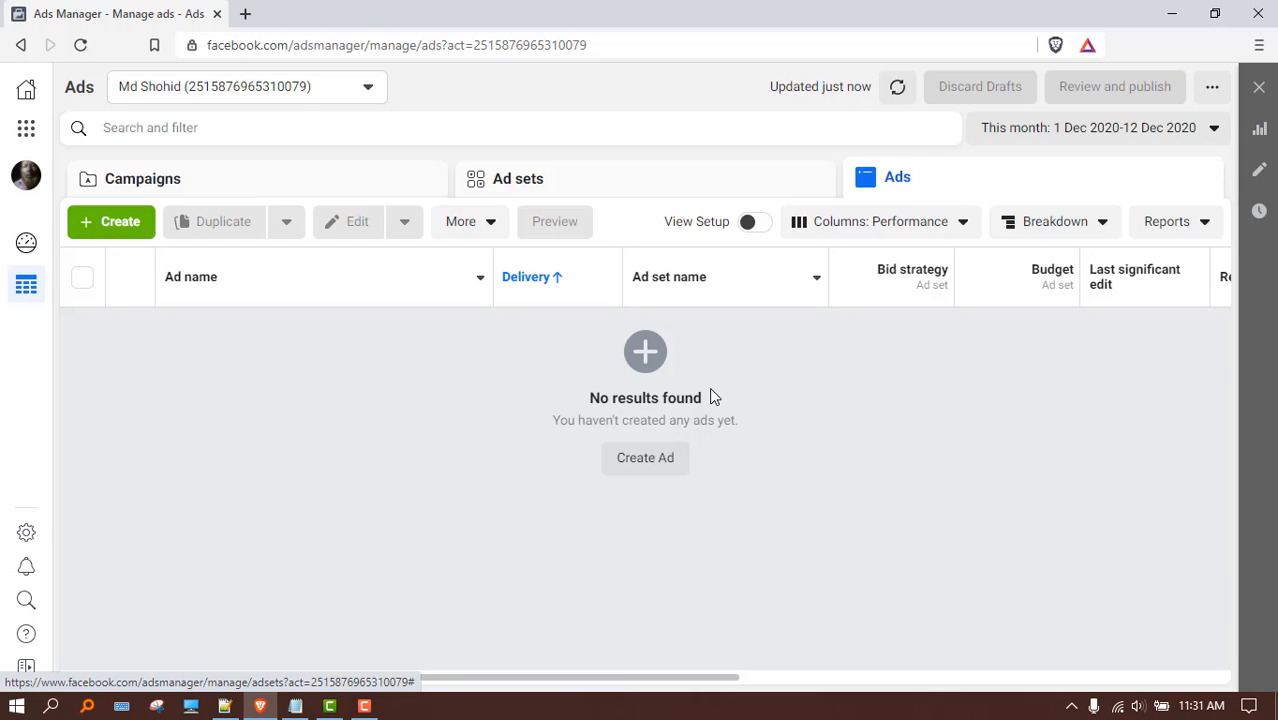
{"action": "left_click", "coordinate": [192, 182]}
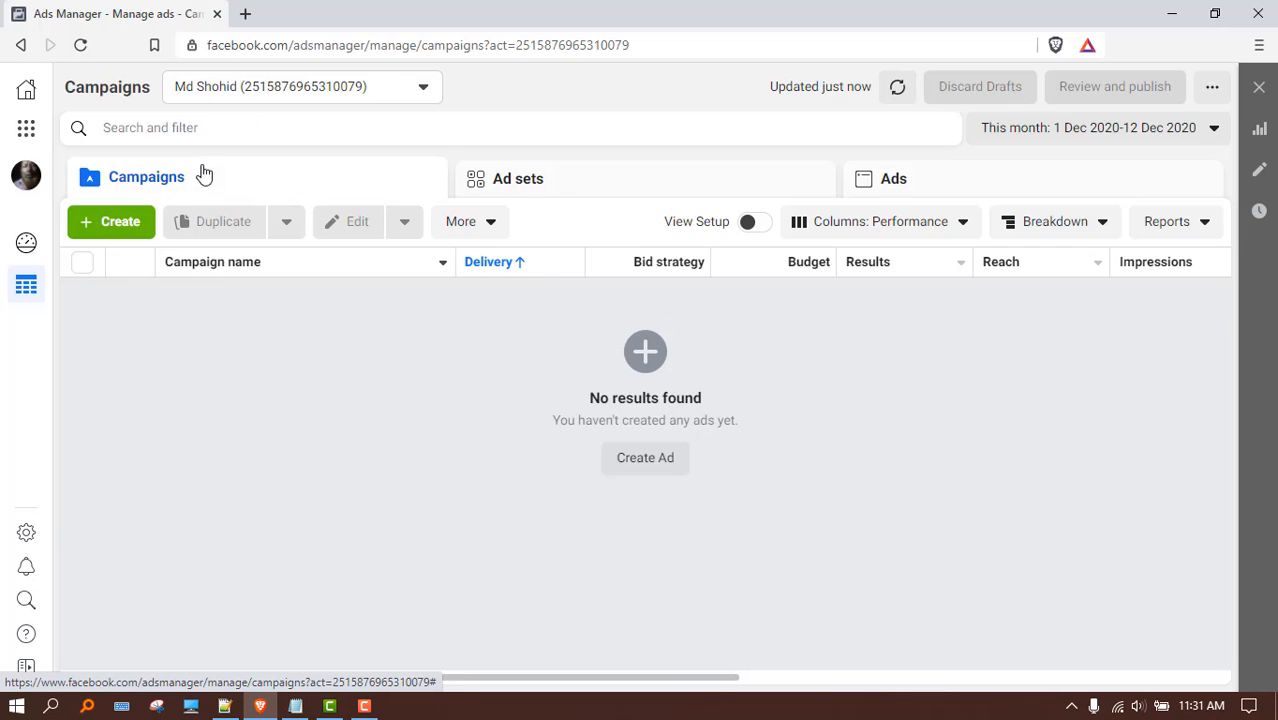
- Start a new campaign with the Engagement objective and Post Engagement as the engagement type, trying Page Likes in between
{"action": "left_click", "coordinate": [88, 228]}
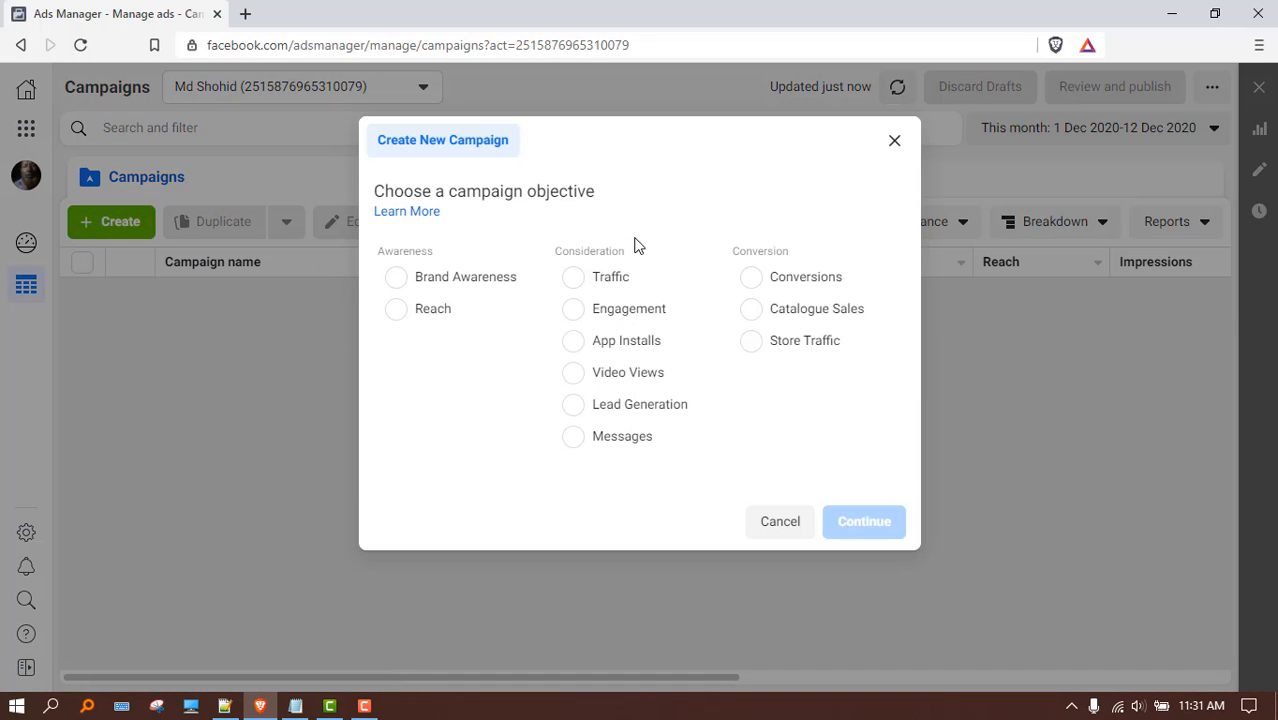
{"action": "left_click", "coordinate": [603, 320]}
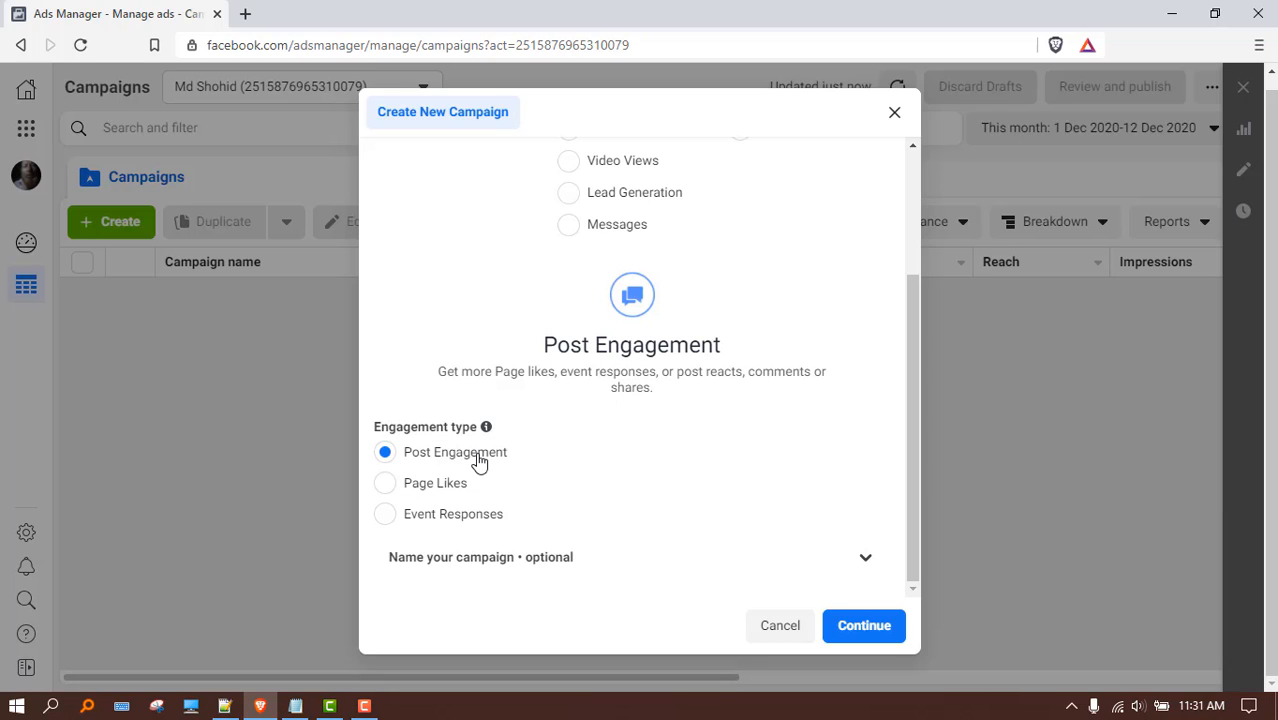
{"action": "left_click", "coordinate": [382, 485]}
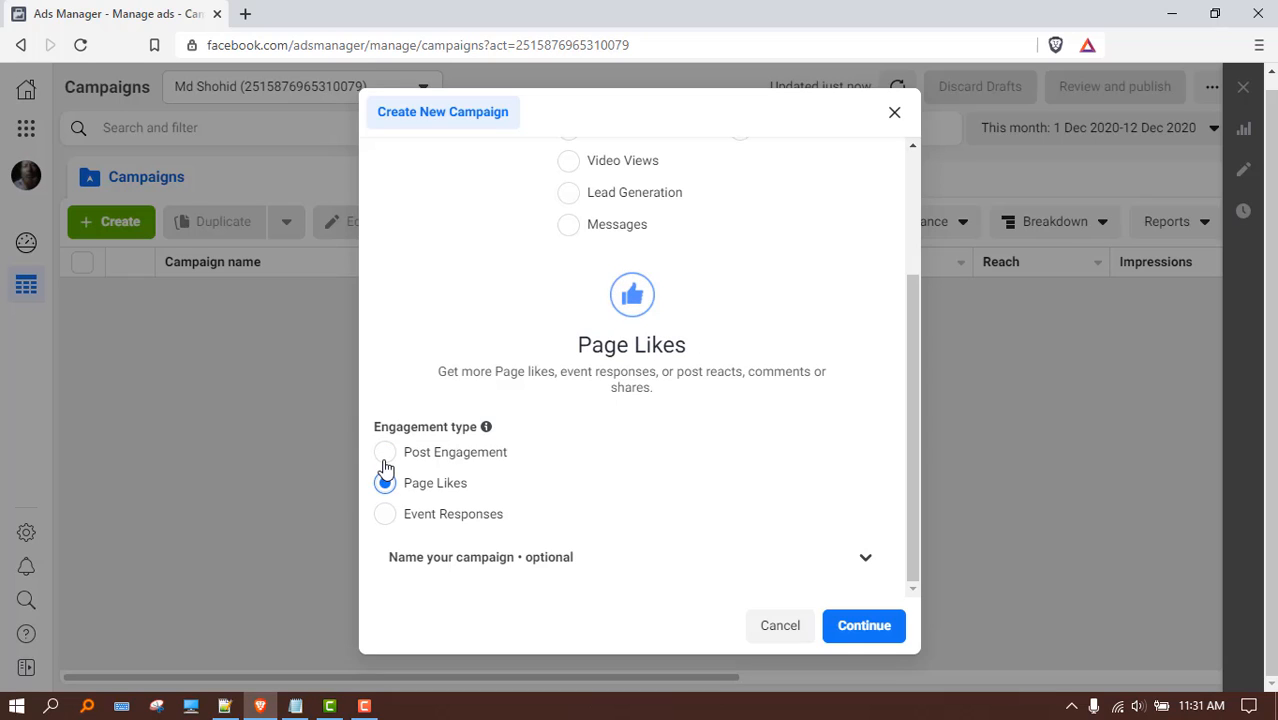
{"action": "left_click", "coordinate": [386, 462]}
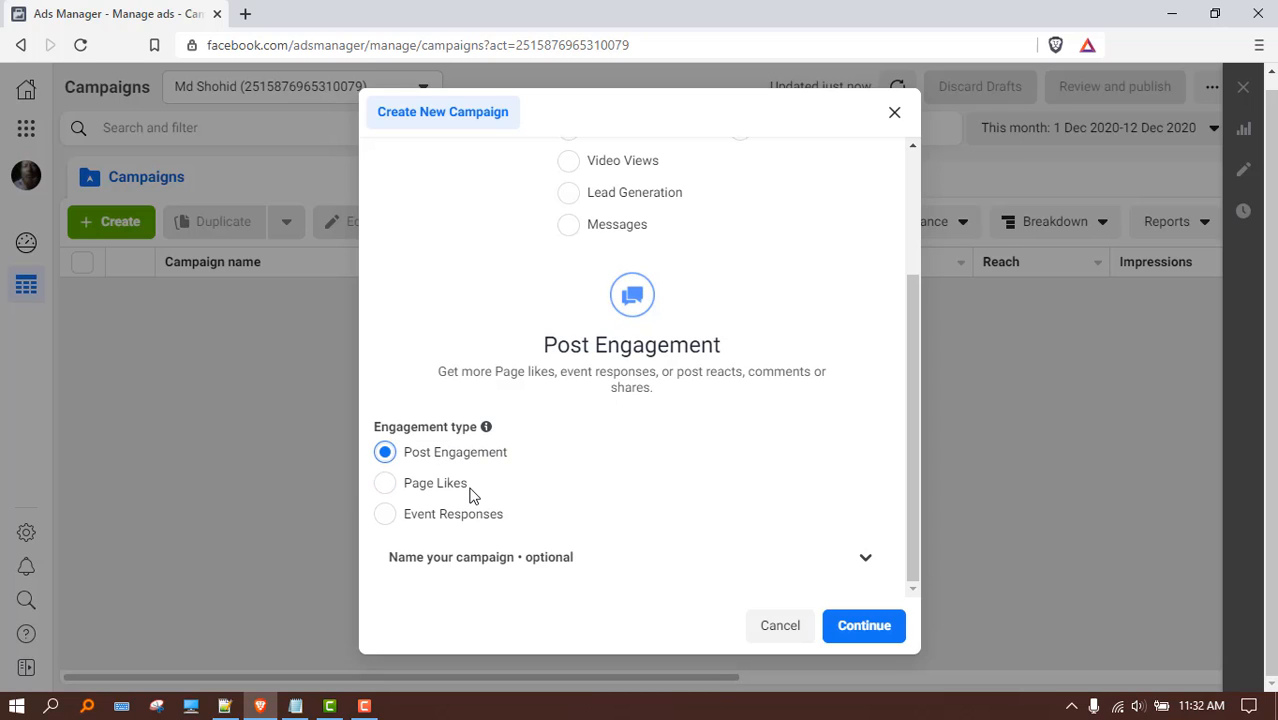
- Name the campaign "test", the ad set "test1" and the ad "ads img 1", and continue to the campaign draft
{"action": "left_click", "coordinate": [540, 565]}
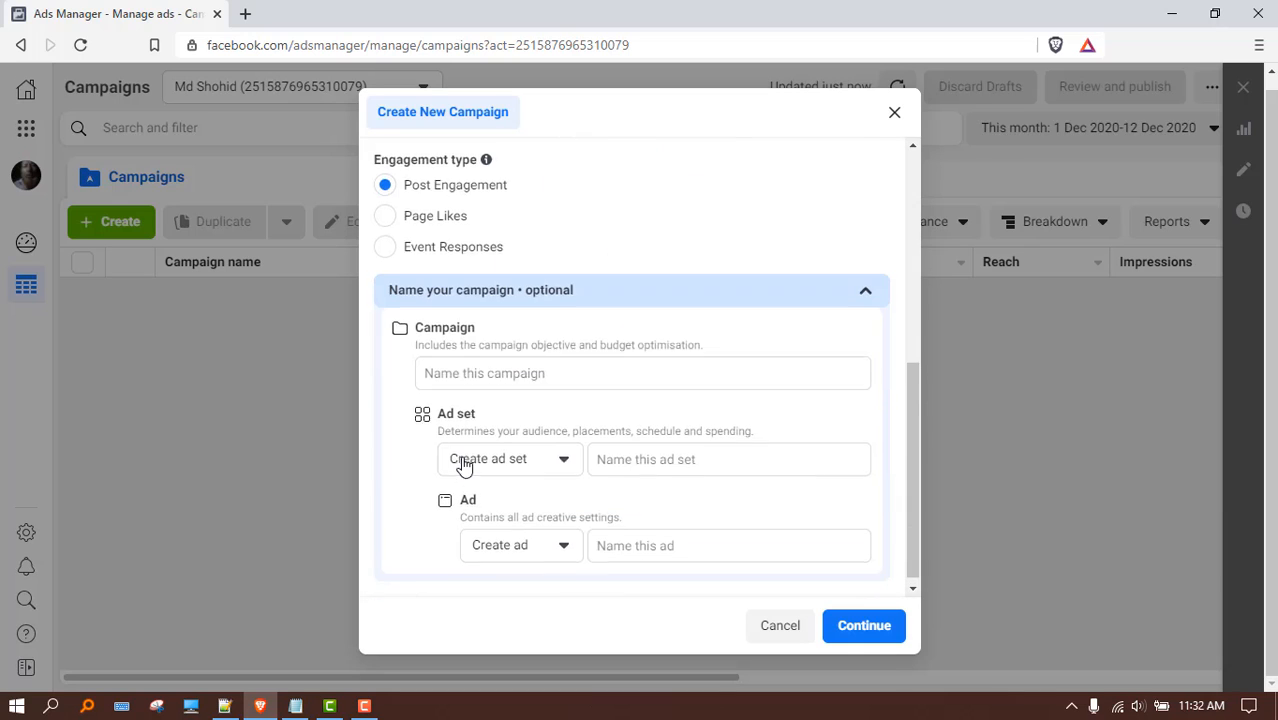
{"action": "left_click", "coordinate": [492, 368]}
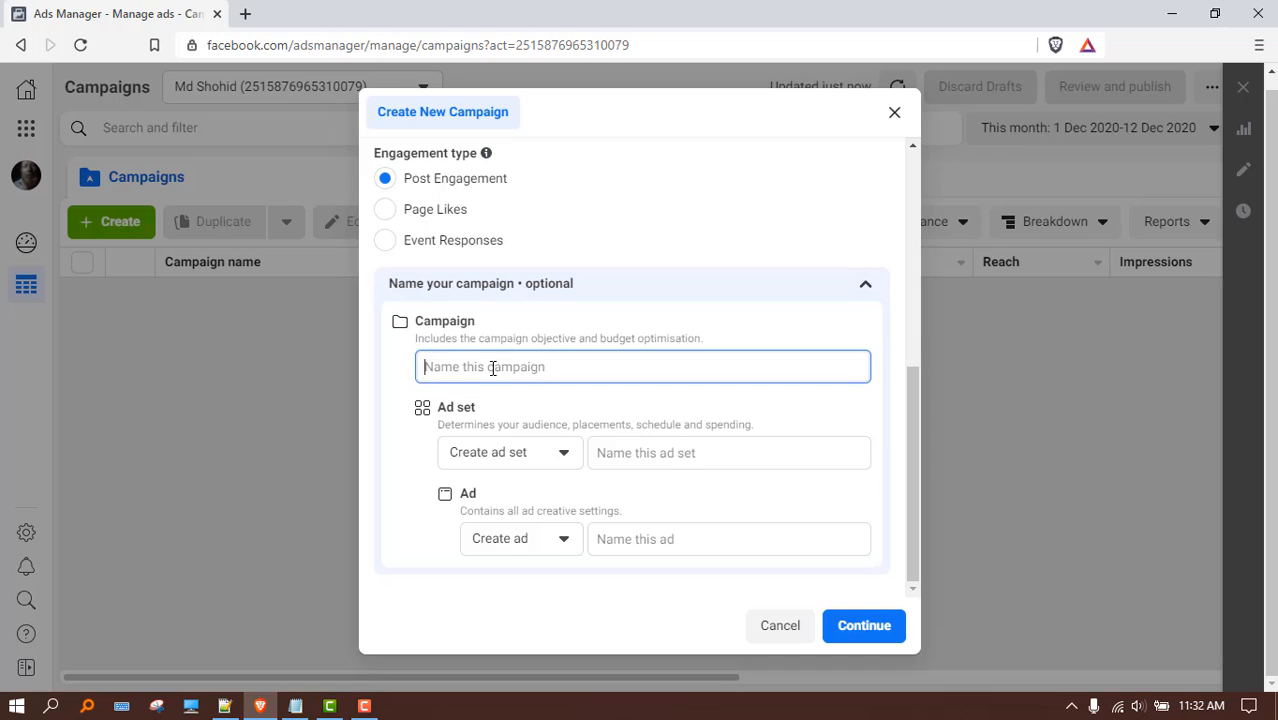
{"action": "type", "text": "E"}
{"action": "key", "text": "BackSpace"}
{"action": "type", "text": "test"}
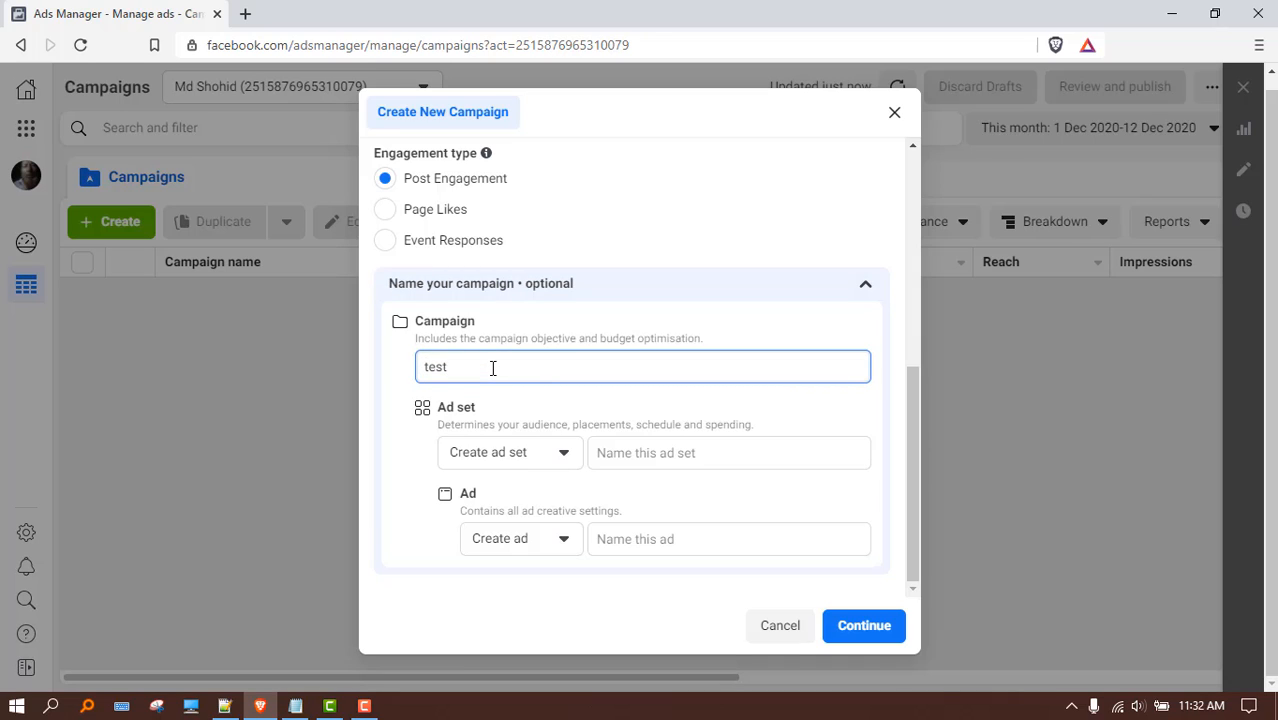
{"action": "left_click", "coordinate": [622, 451]}
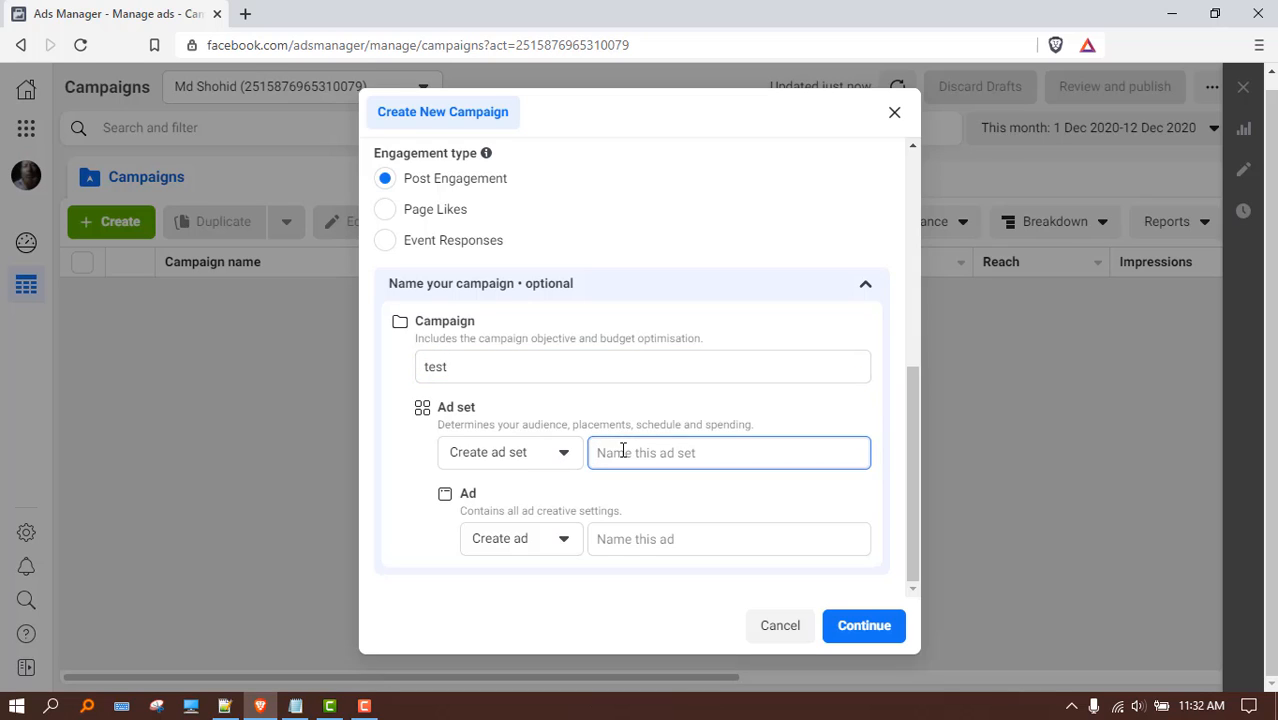
{"action": "type", "text": "test1"}
{"action": "left_click", "coordinate": [665, 538]}
{"action": "type", "text": "ads"}
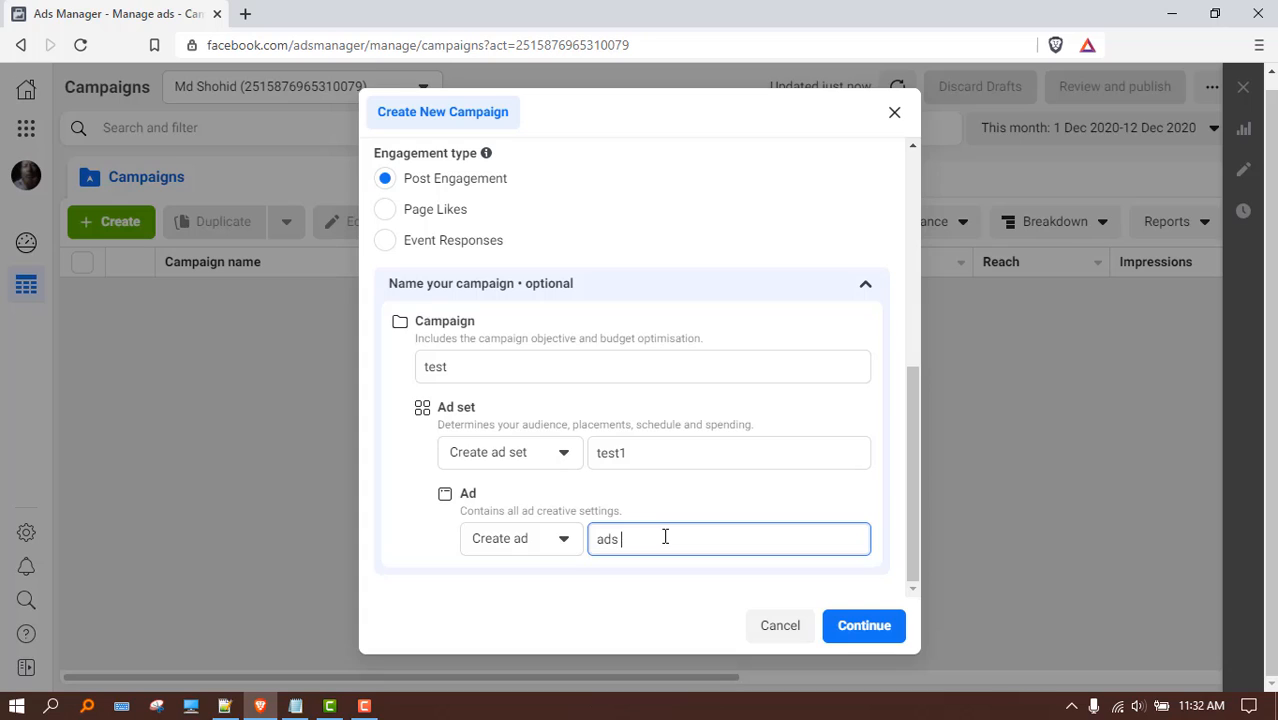
{"action": "type", "text": " img 1"}
{"action": "left_click", "coordinate": [887, 625]}
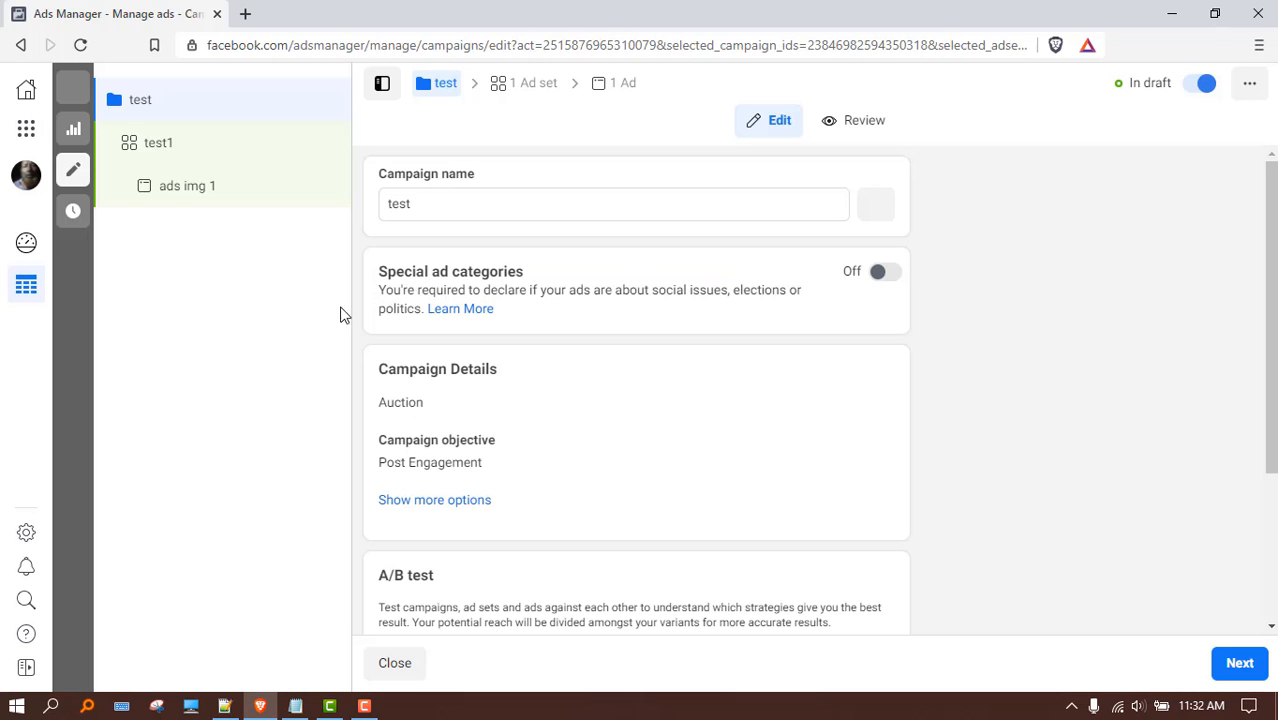
- Review the campaign settings, dismissing the welcome notice and expanding the extra campaign detail options, and proceed to the ad set
{"action": "scroll", "coordinate": [637, 271], "scroll_direction": "down", "scroll_amount": 4}
{"action": "scroll", "coordinate": [620, 266], "scroll_direction": "up", "scroll_amount": 4}
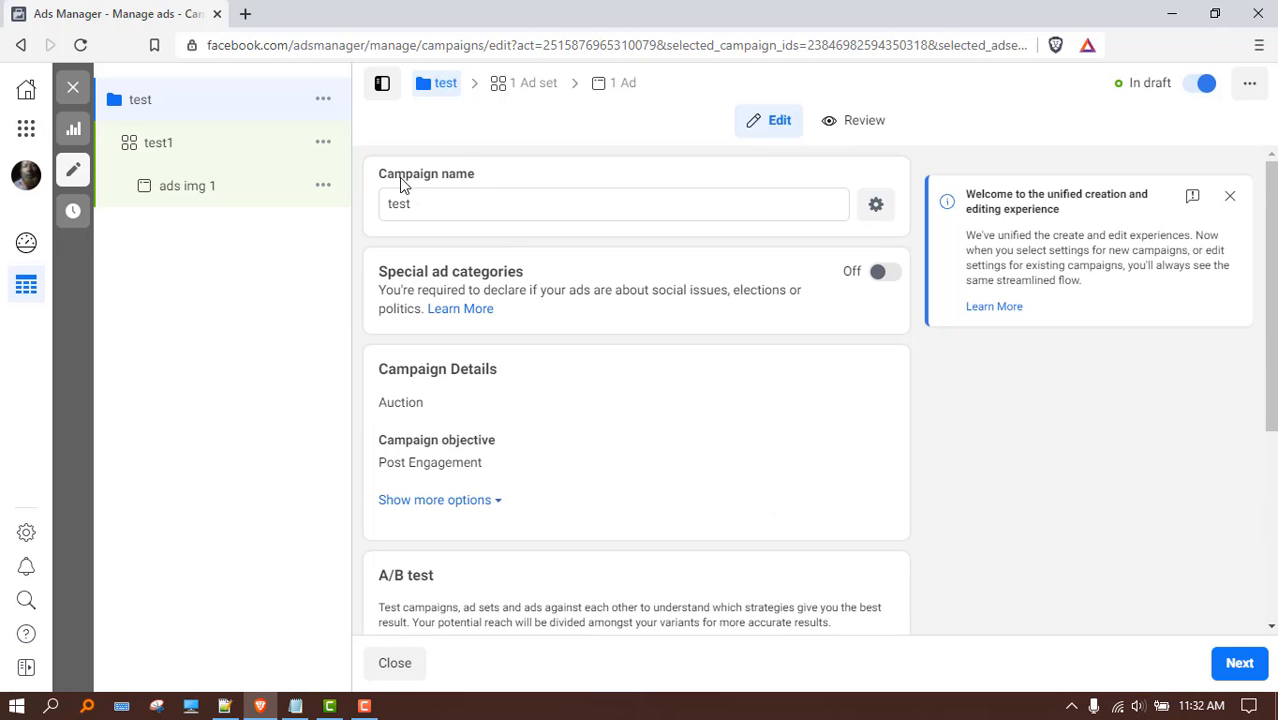
{"action": "scroll", "coordinate": [512, 296], "scroll_direction": "down", "scroll_amount": 1}
{"action": "scroll", "coordinate": [566, 399], "scroll_direction": "down", "scroll_amount": 3}
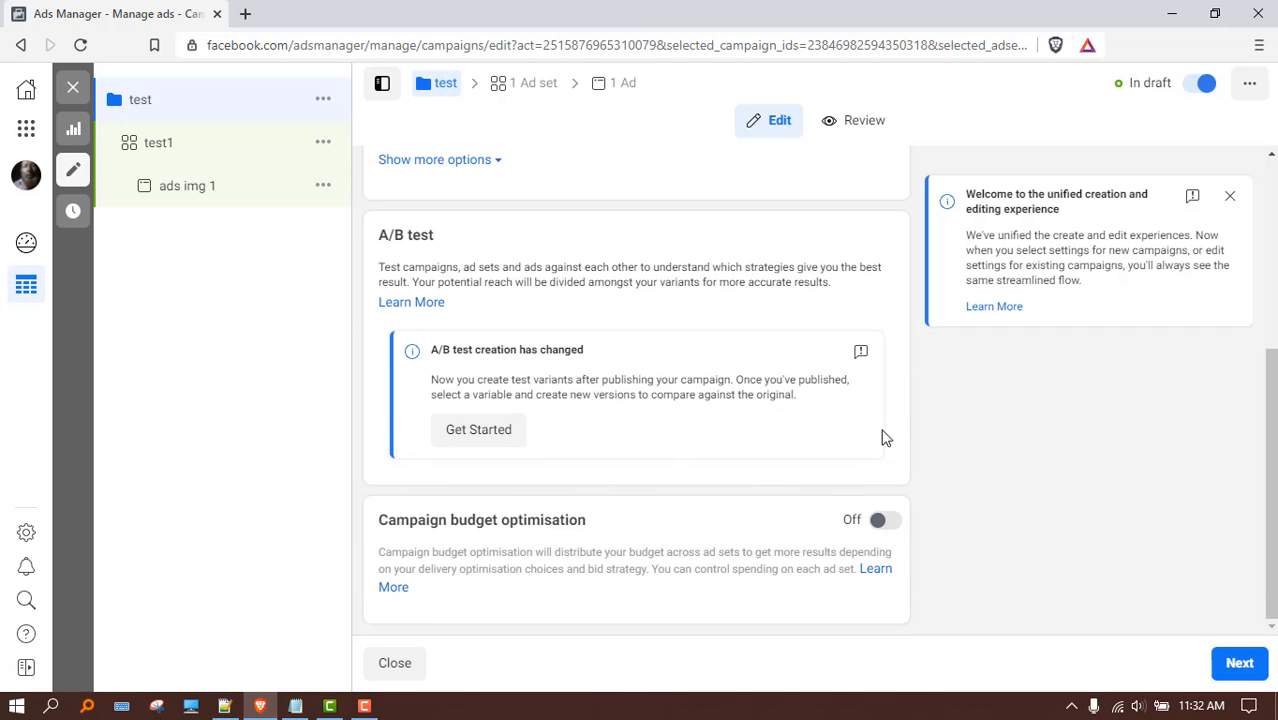
{"action": "left_click", "coordinate": [1230, 196]}
{"action": "scroll", "coordinate": [531, 508], "scroll_direction": "up", "scroll_amount": 4}
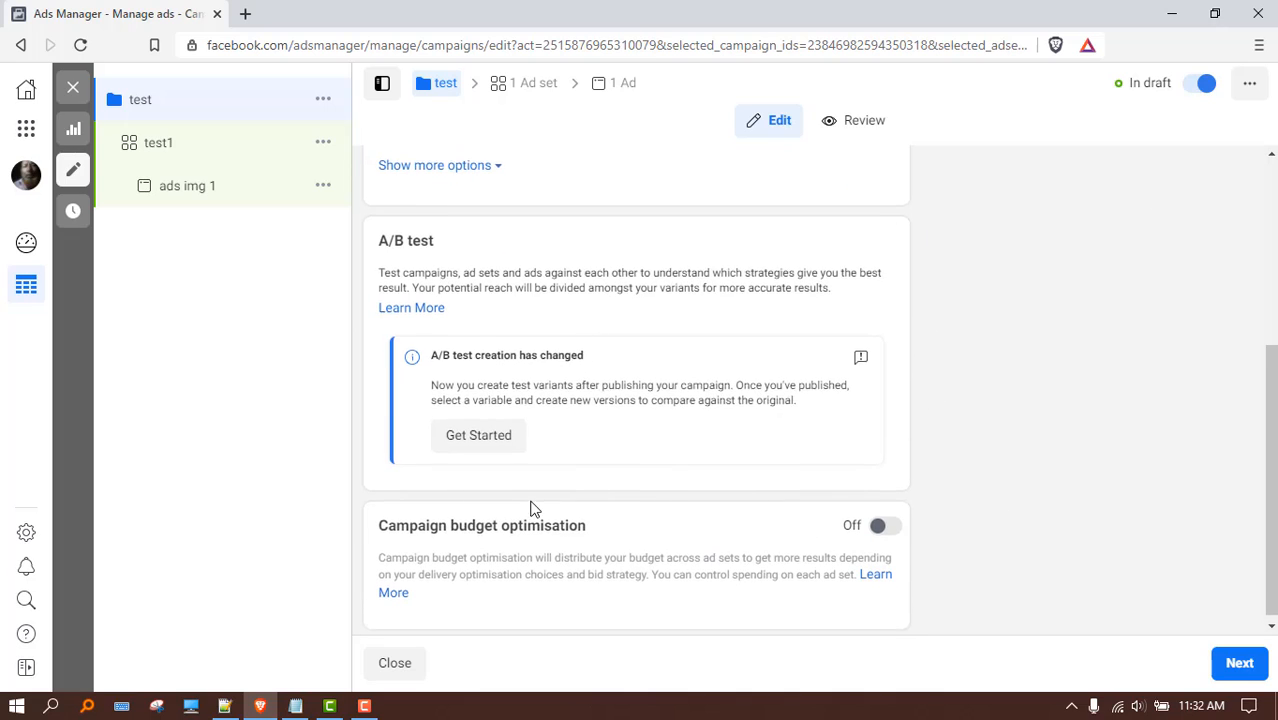
{"action": "left_click", "coordinate": [440, 500]}
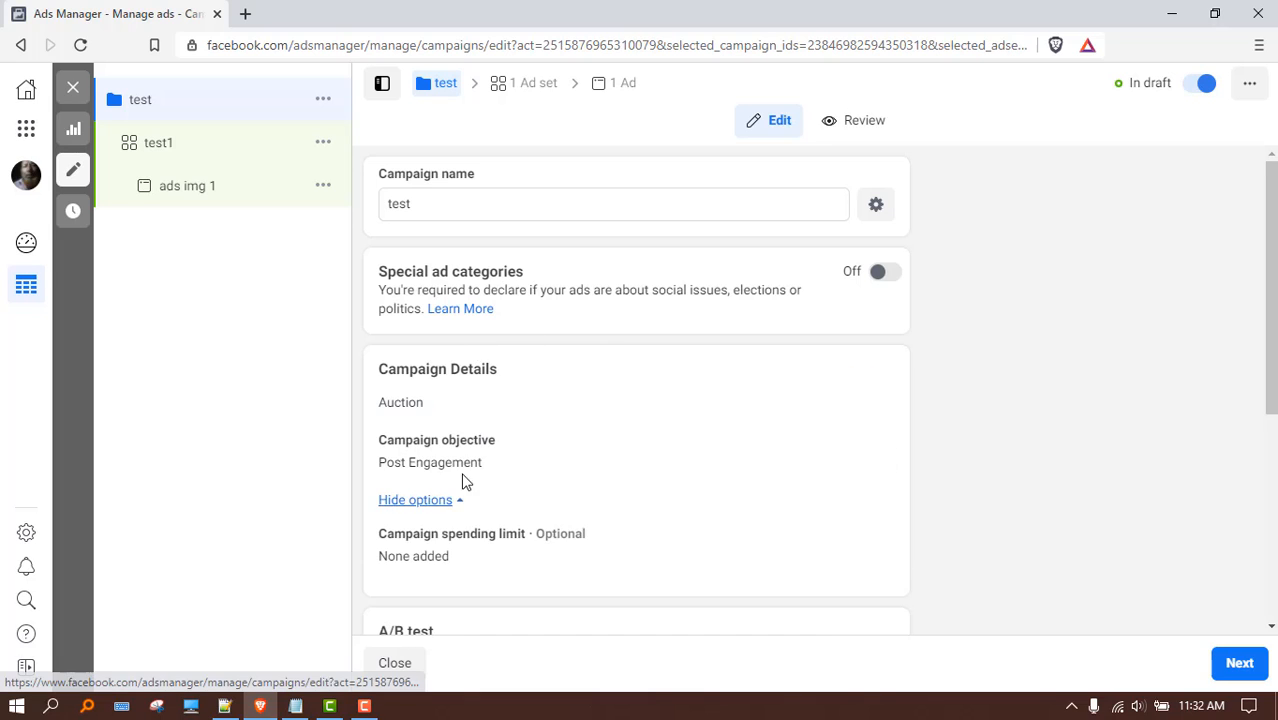
{"action": "scroll", "coordinate": [800, 508], "scroll_direction": "down", "scroll_amount": 4}
{"action": "left_click", "coordinate": [1236, 663]}
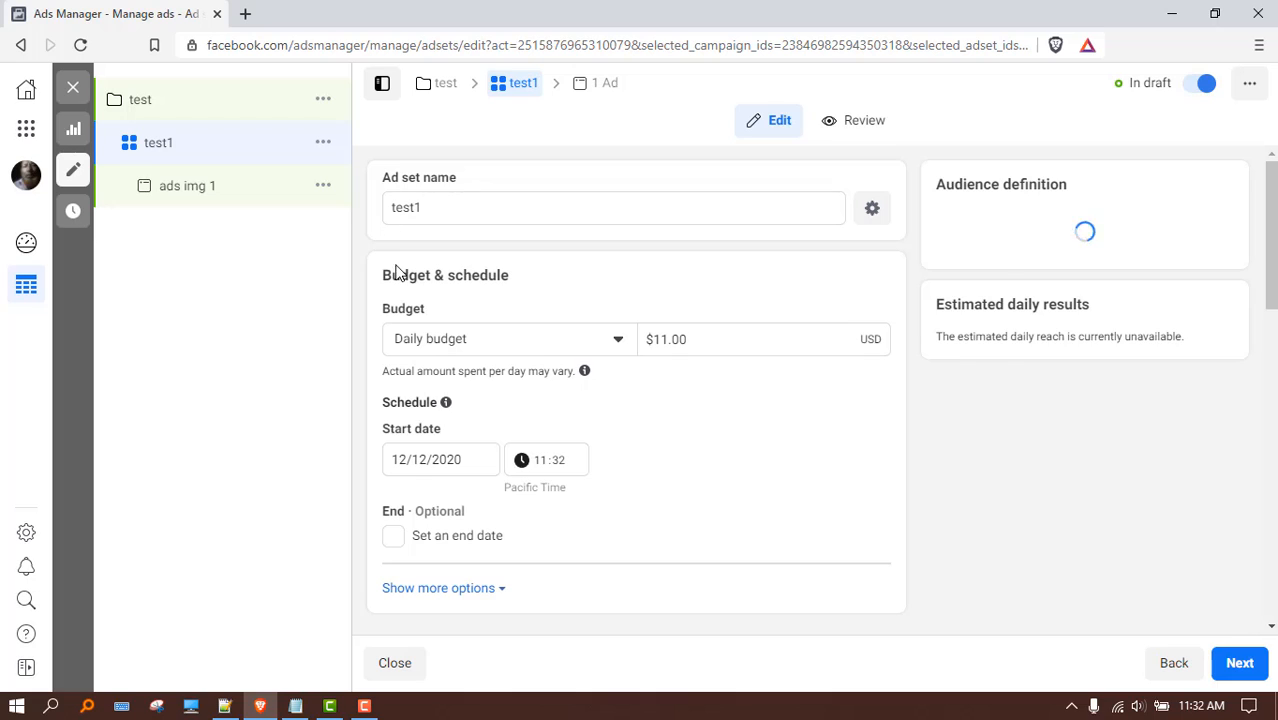
{"action": "left_click_drag", "start_coordinate": [509, 276], "coordinate": [423, 275]}
{"action": "left_click", "coordinate": [422, 275]}
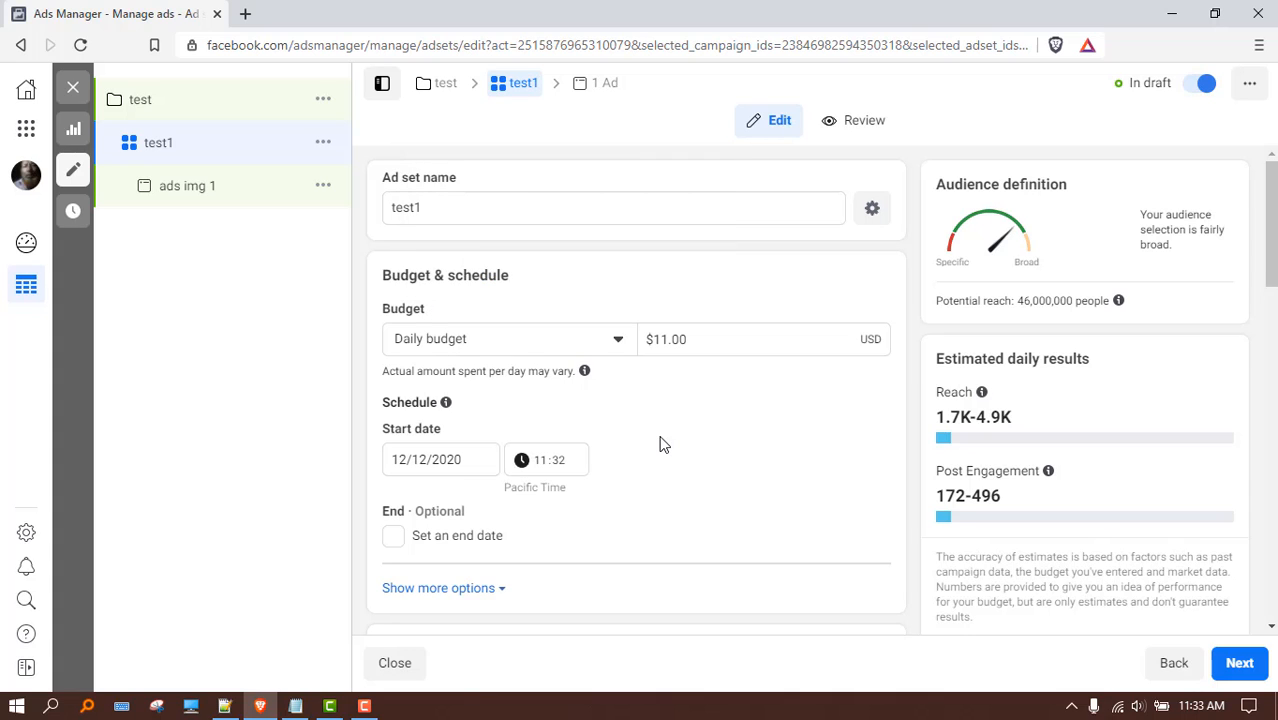
{"action": "scroll", "coordinate": [531, 394], "scroll_direction": "down", "scroll_amount": 2}
{"action": "scroll", "coordinate": [585, 374], "scroll_direction": "up", "scroll_amount": 2}
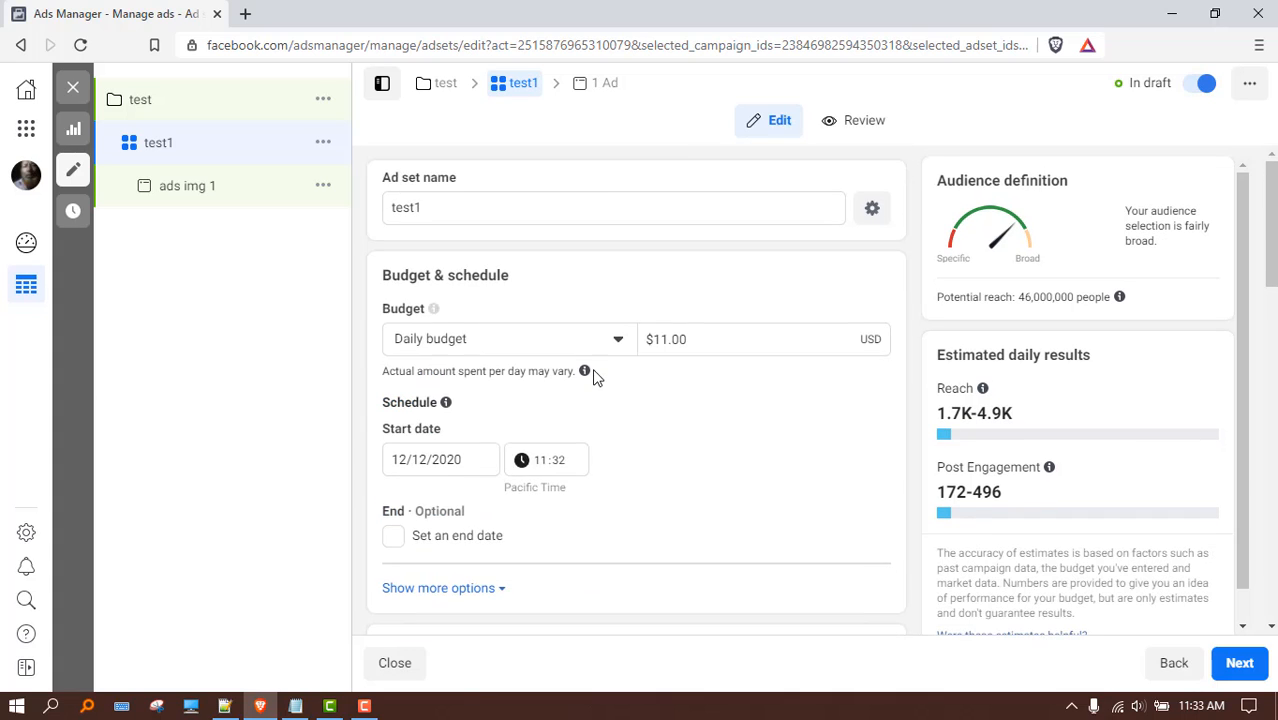
- Switch the ad set's budget type to Lifetime budget and back to Daily budget, and set the daily amount to $5.00
{"action": "left_click", "coordinate": [491, 340]}
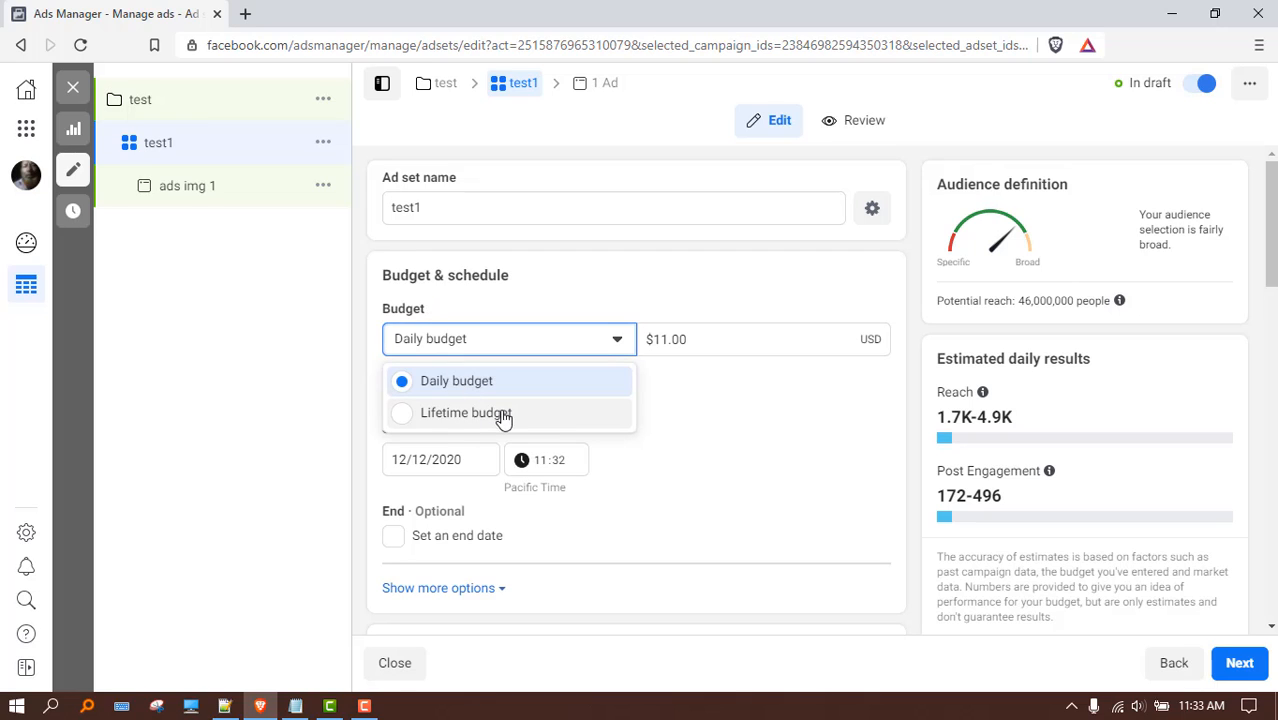
{"action": "left_click", "coordinate": [493, 415]}
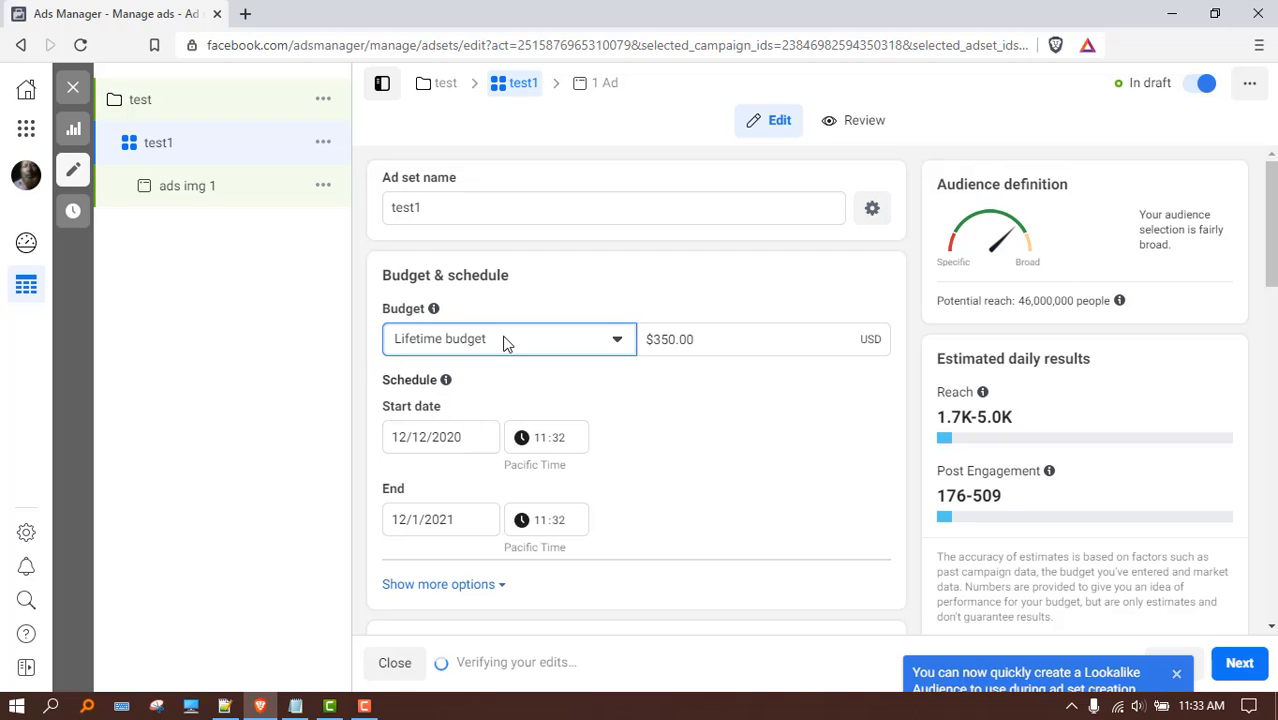
{"action": "left_click", "coordinate": [505, 340]}
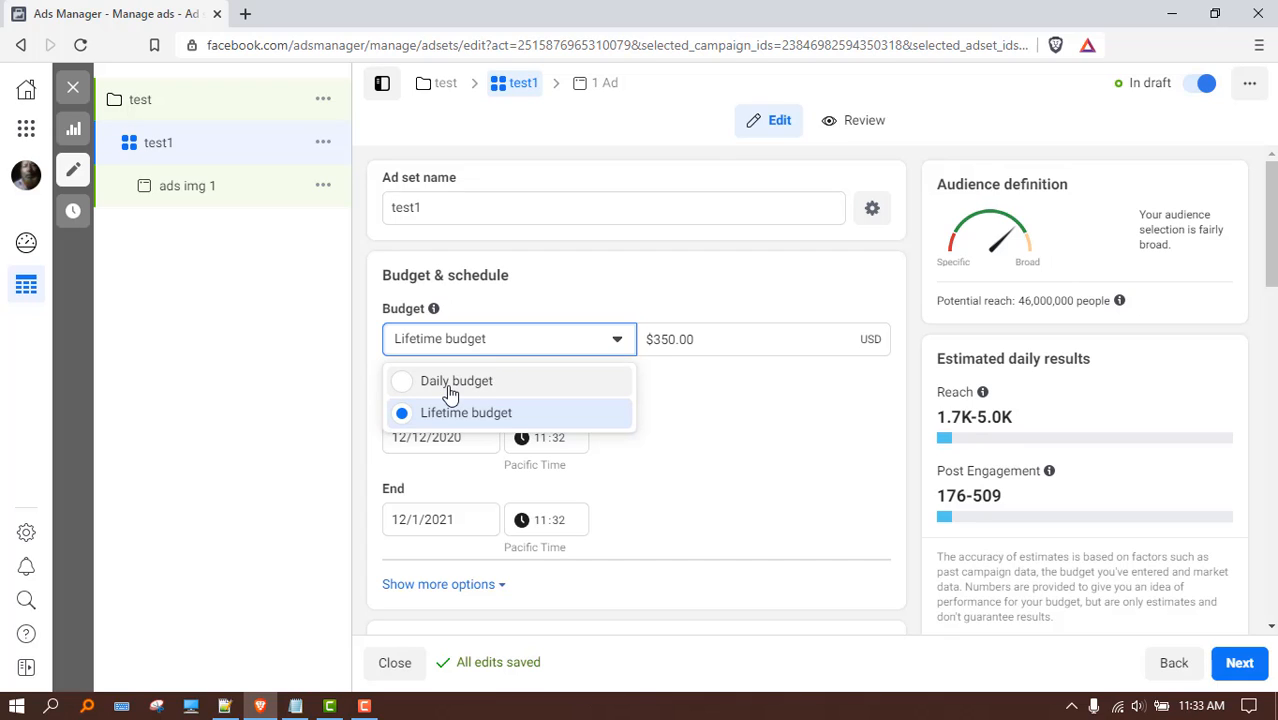
{"action": "left_click", "coordinate": [450, 390]}
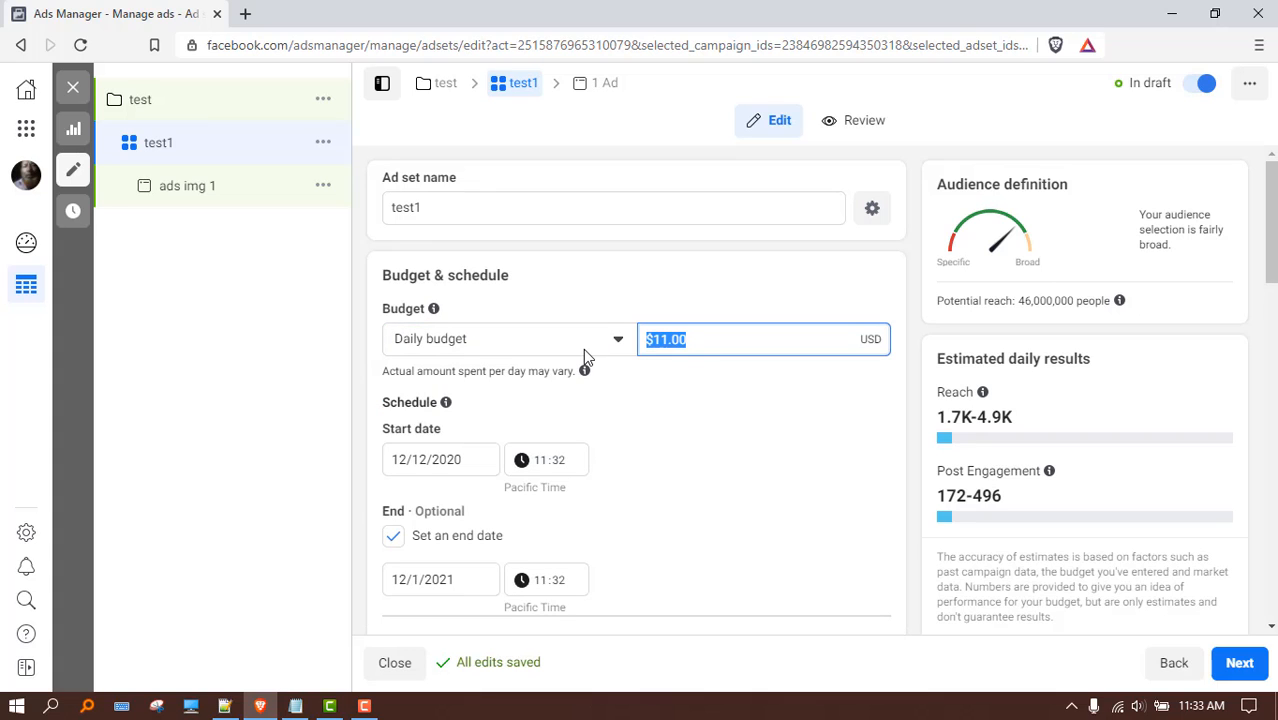
{"action": "type", "text": "5"}
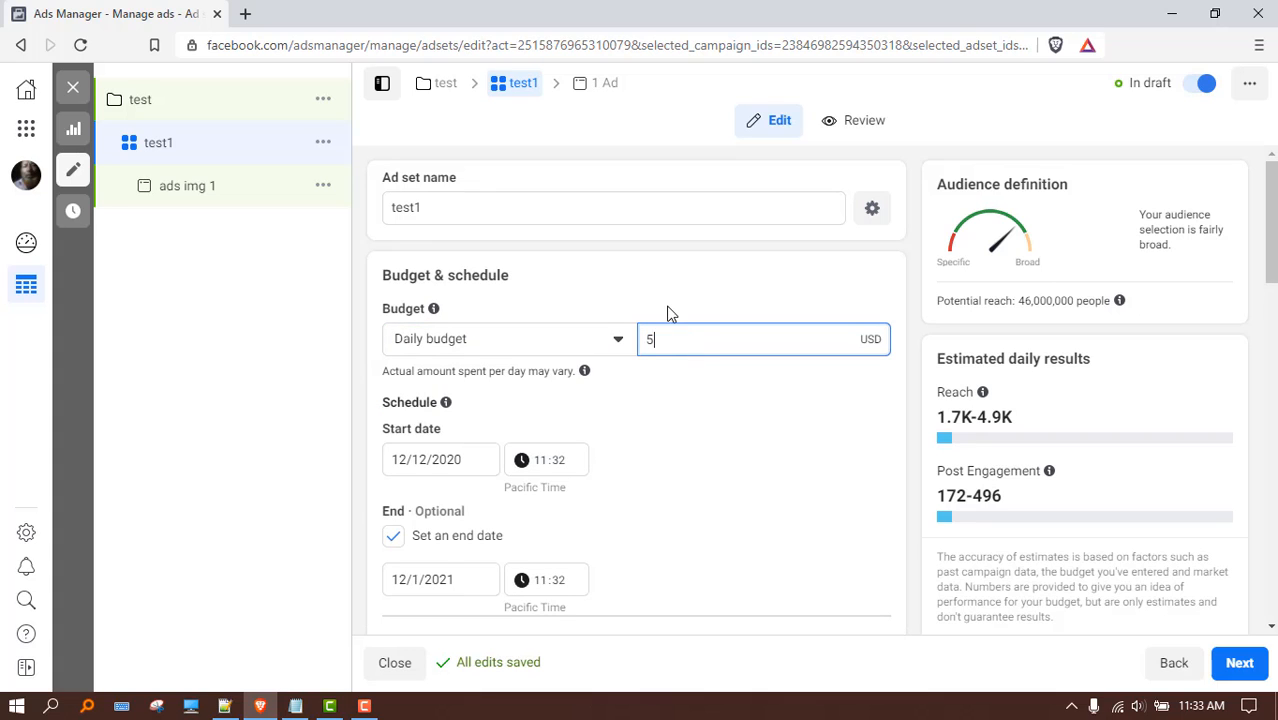
{"action": "left_click", "coordinate": [688, 470]}
{"action": "scroll", "coordinate": [604, 484], "scroll_direction": "down", "scroll_amount": 1}
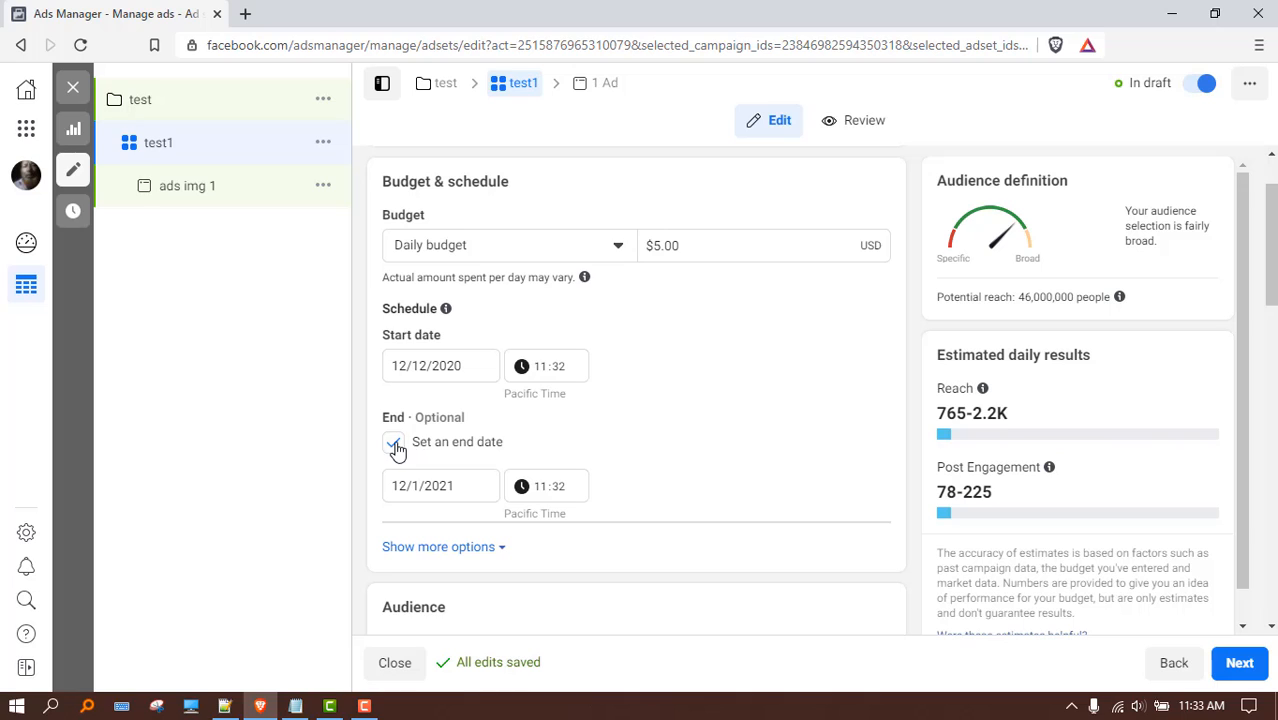
- Switch off the ad set's optional end date after opening its calendar, and expand the additional schedule options
{"action": "left_click", "coordinate": [393, 443]}
{"action": "left_click", "coordinate": [393, 443]}
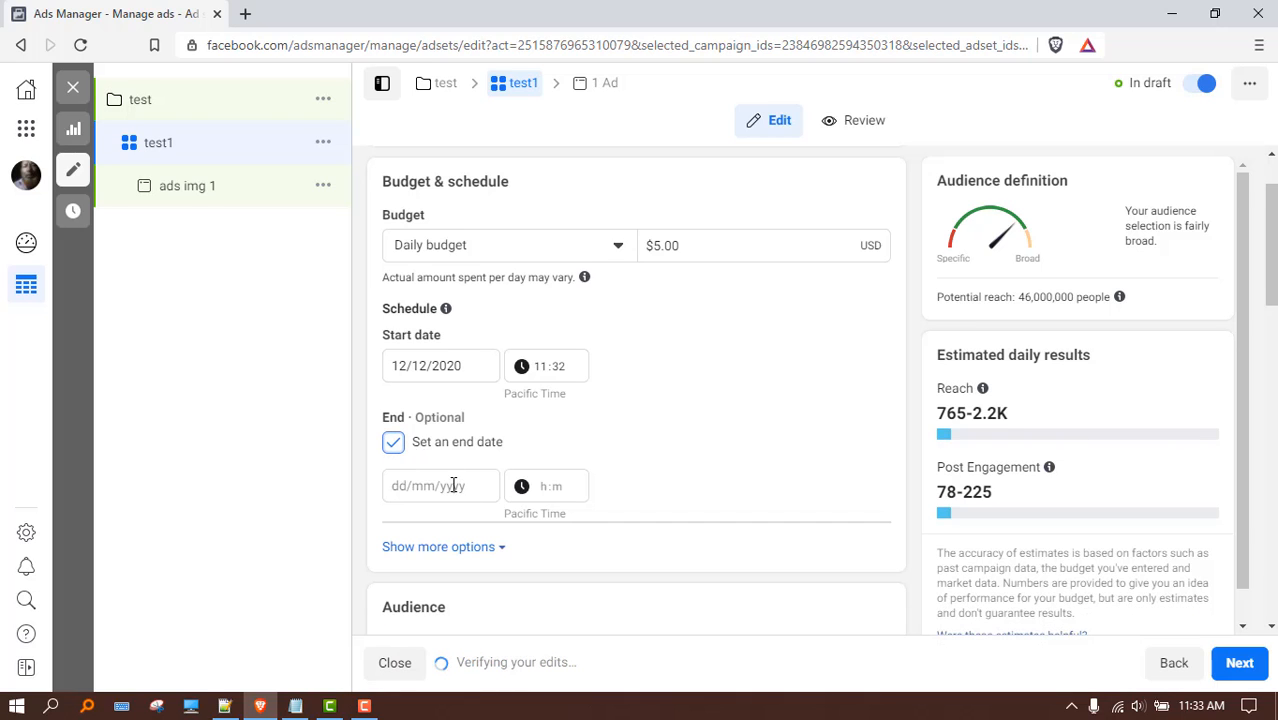
{"action": "left_click", "coordinate": [453, 485]}
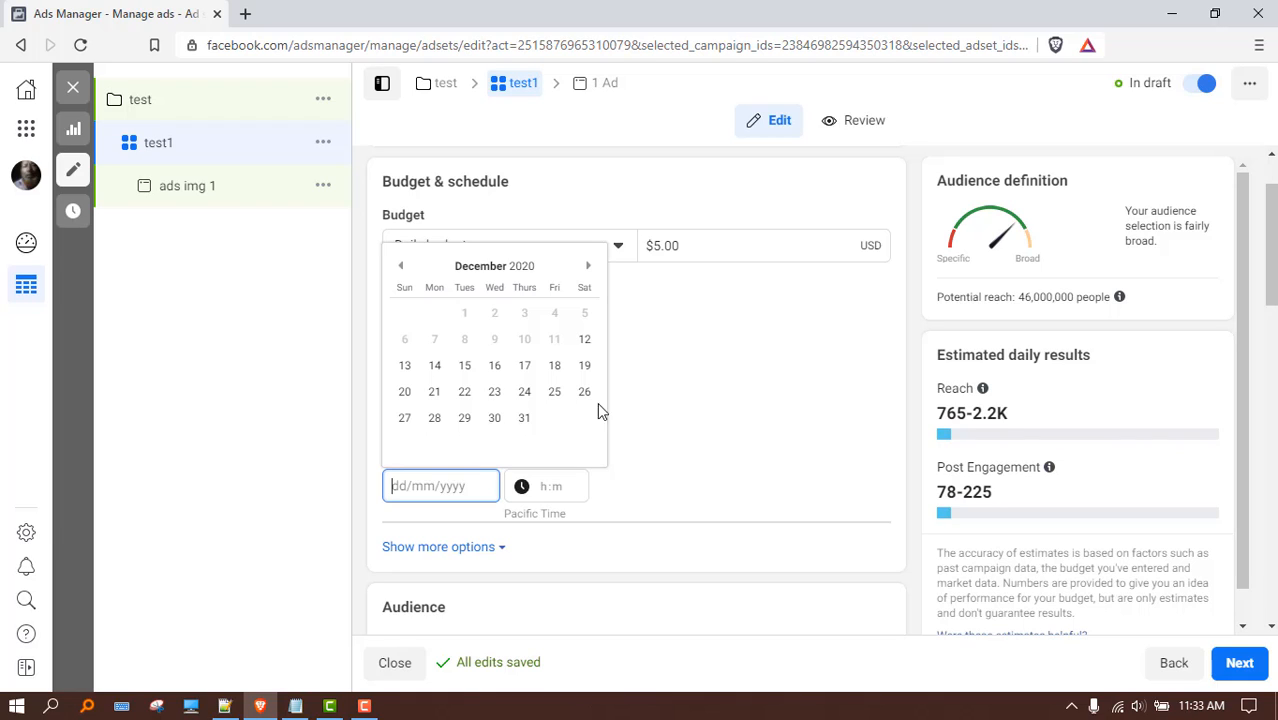
{"action": "left_click", "coordinate": [637, 395]}
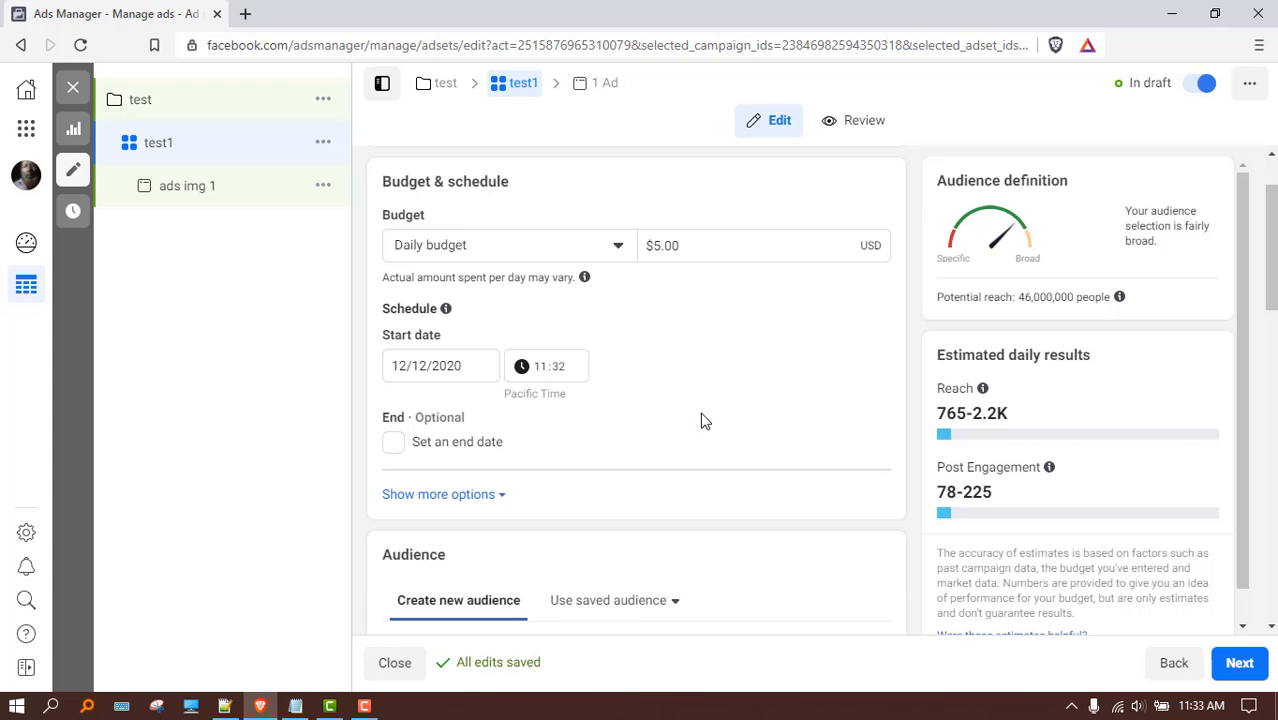
{"action": "scroll", "coordinate": [595, 310], "scroll_direction": "down", "scroll_amount": 3}
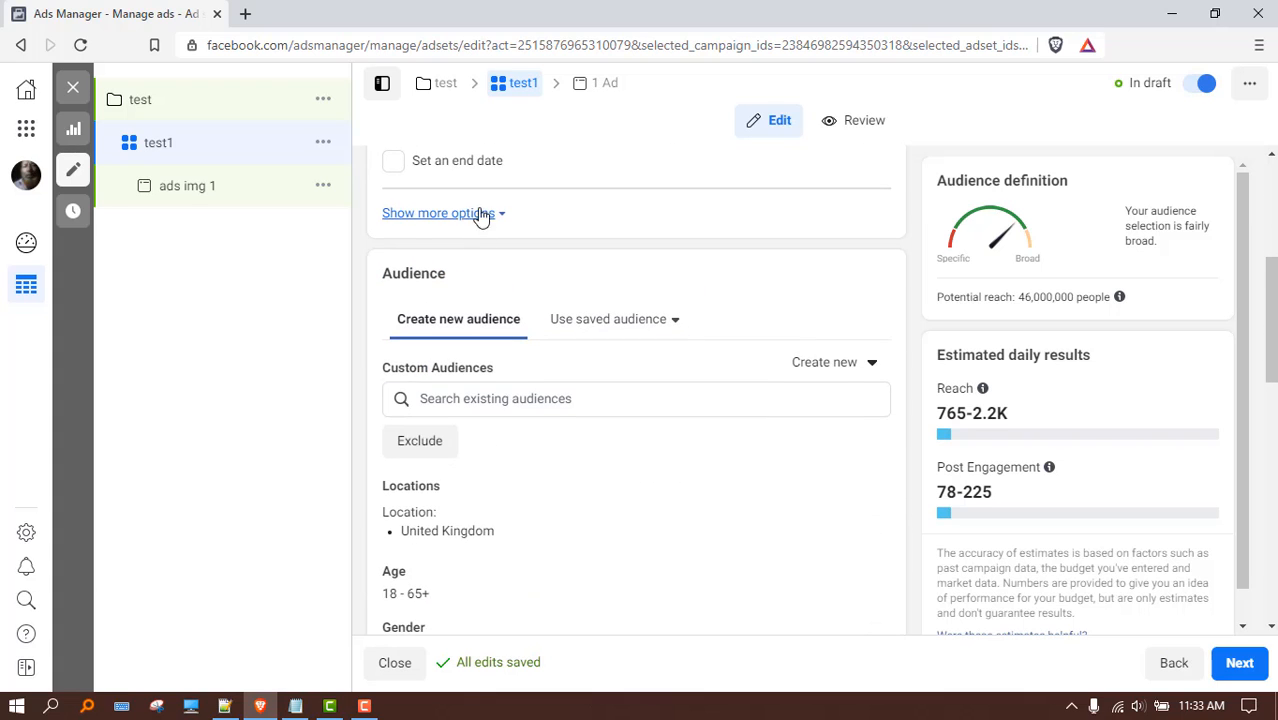
{"action": "left_click", "coordinate": [463, 215]}
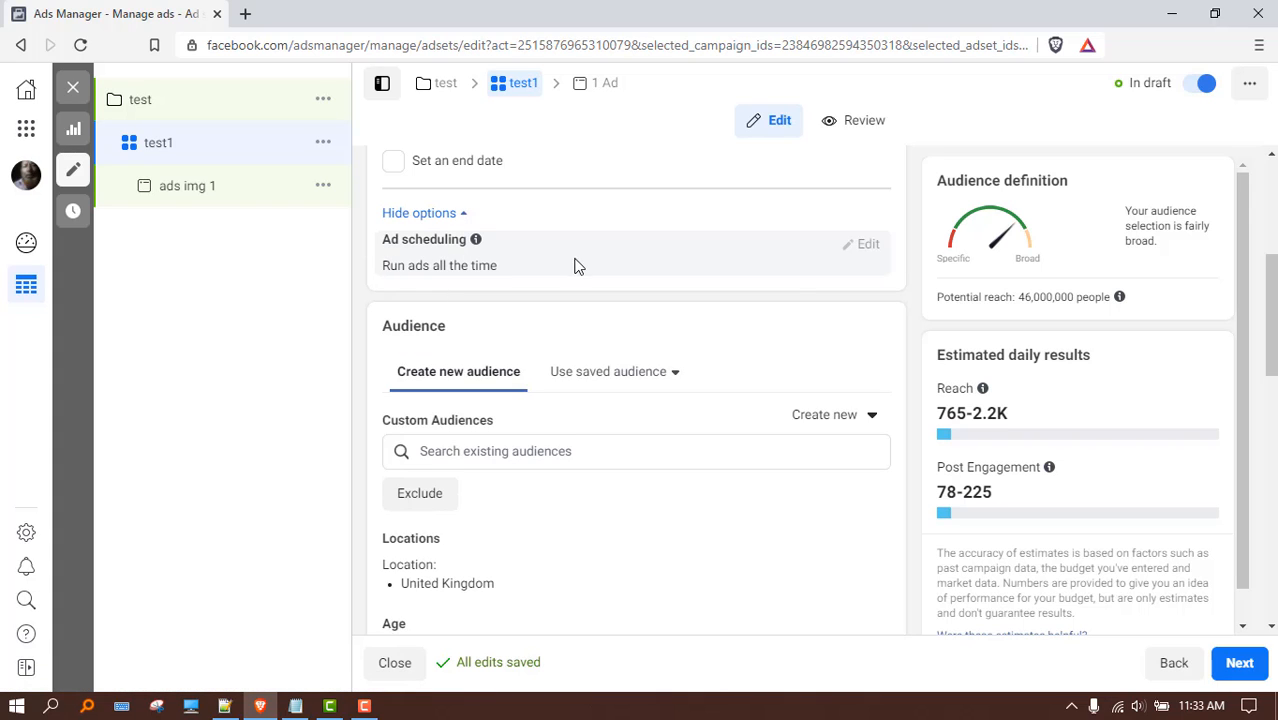
- Replace United Kingdom with Canada as the location of the new audience
{"action": "scroll", "coordinate": [802, 301], "scroll_direction": "down", "scroll_amount": 2}
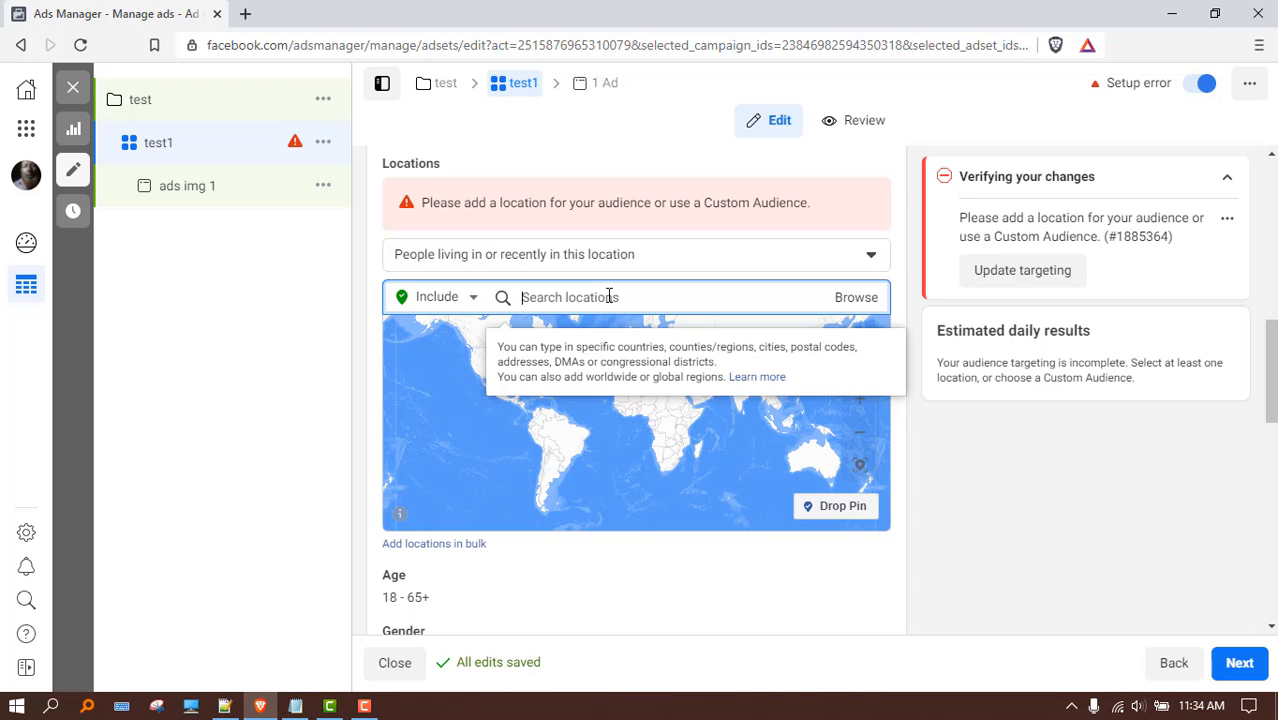
{"action": "type", "text": "canada"}
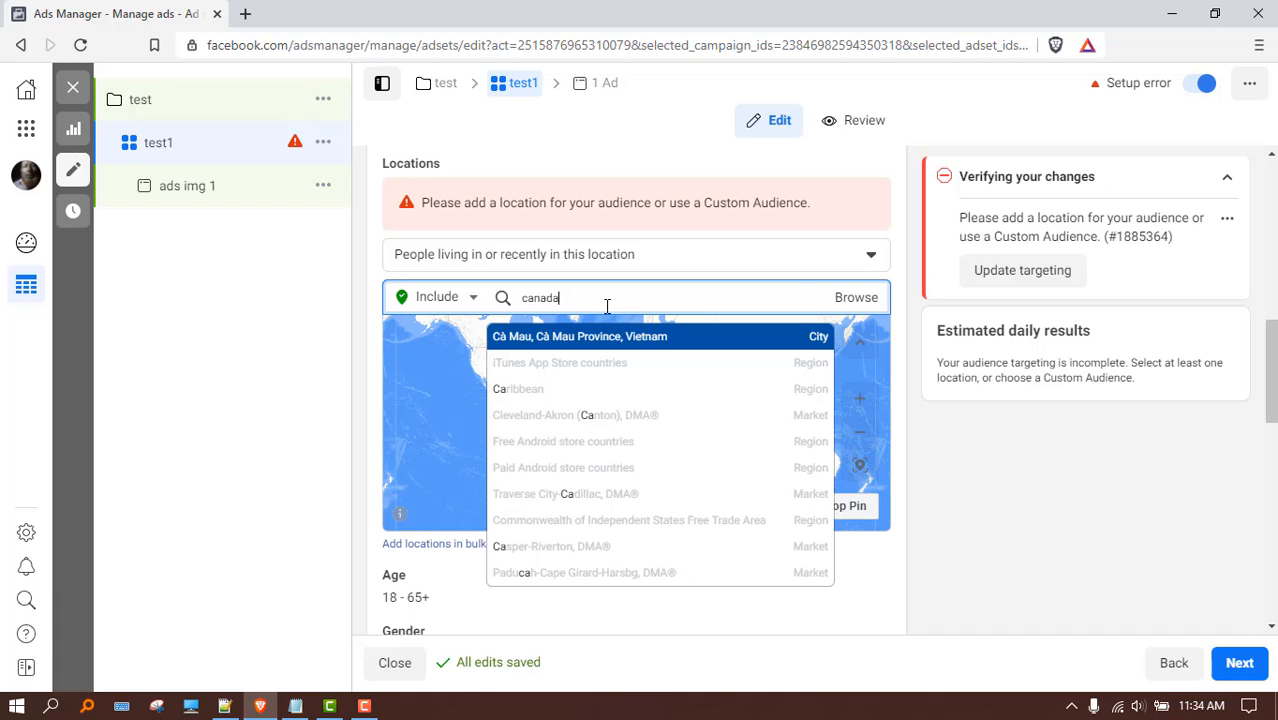
{"action": "left_click", "coordinate": [605, 336]}
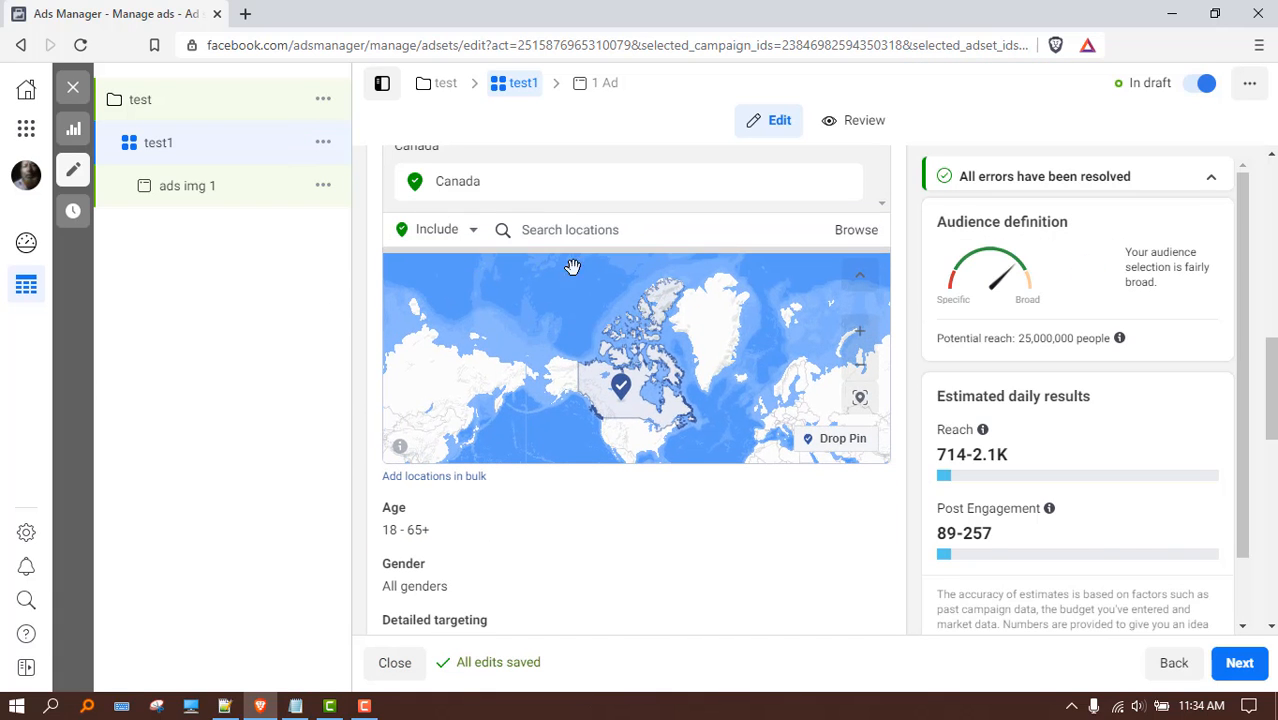
- Set the audience's age range to 20 to 40 and its gender to Men
{"action": "scroll", "coordinate": [732, 505], "scroll_direction": "down", "scroll_amount": 2}
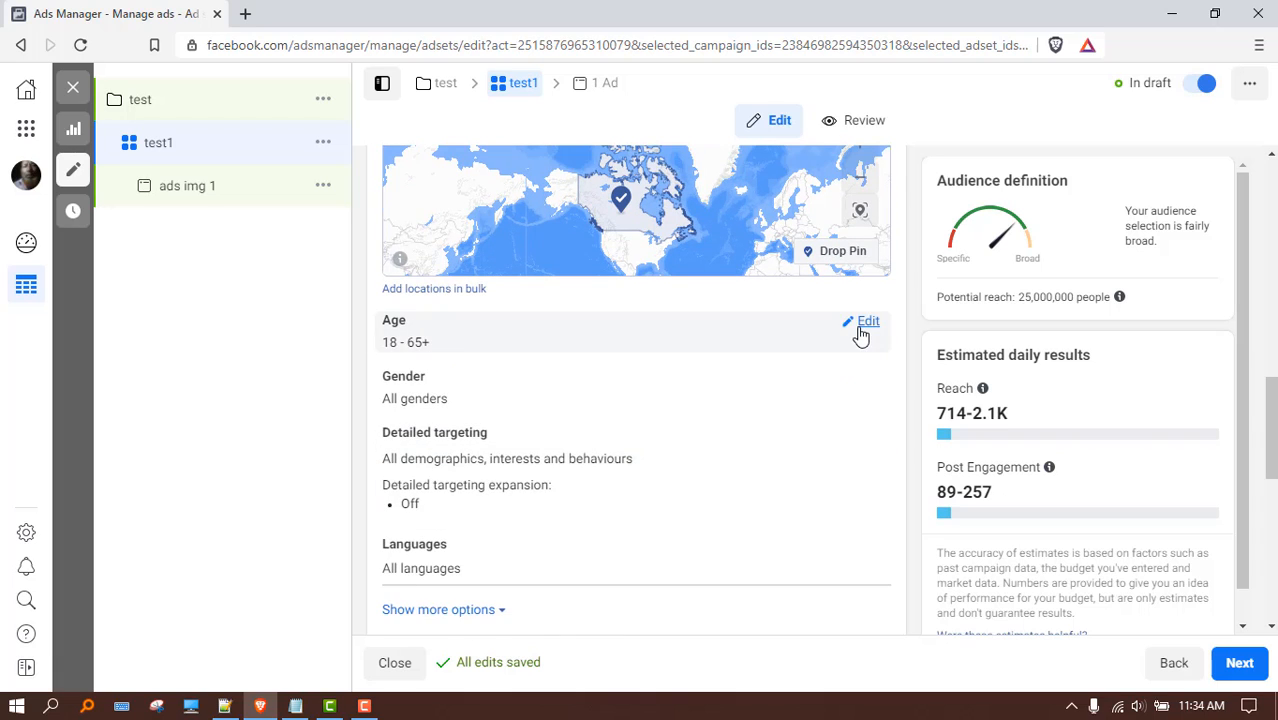
{"action": "left_click", "coordinate": [858, 328]}
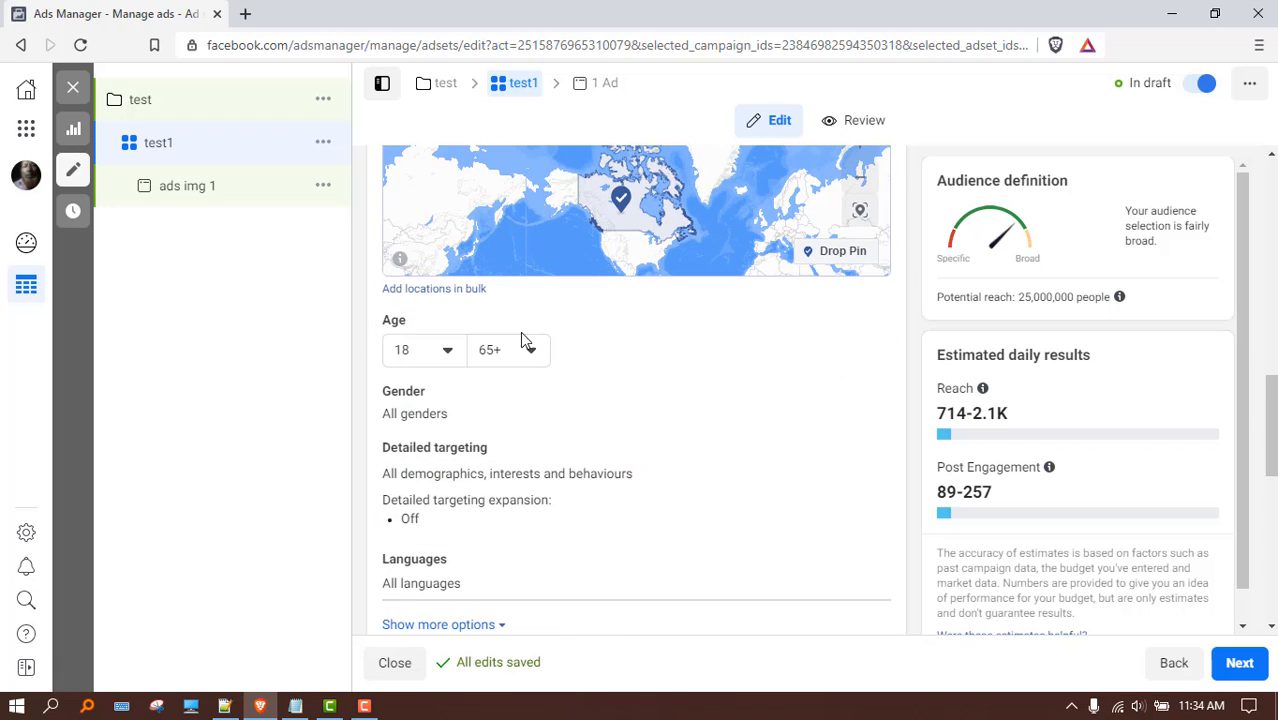
{"action": "left_click", "coordinate": [420, 360]}
{"action": "scroll", "coordinate": [434, 500], "scroll_direction": "down", "scroll_amount": 3}
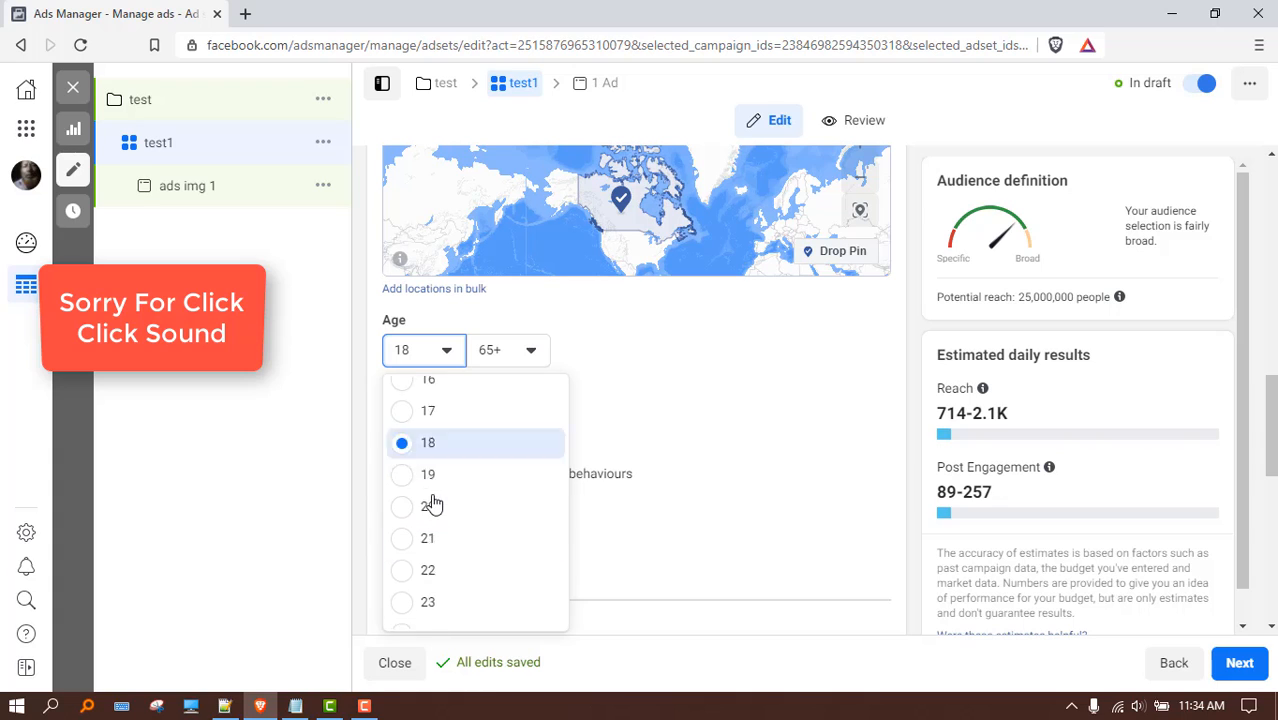
{"action": "left_click", "coordinate": [510, 350]}
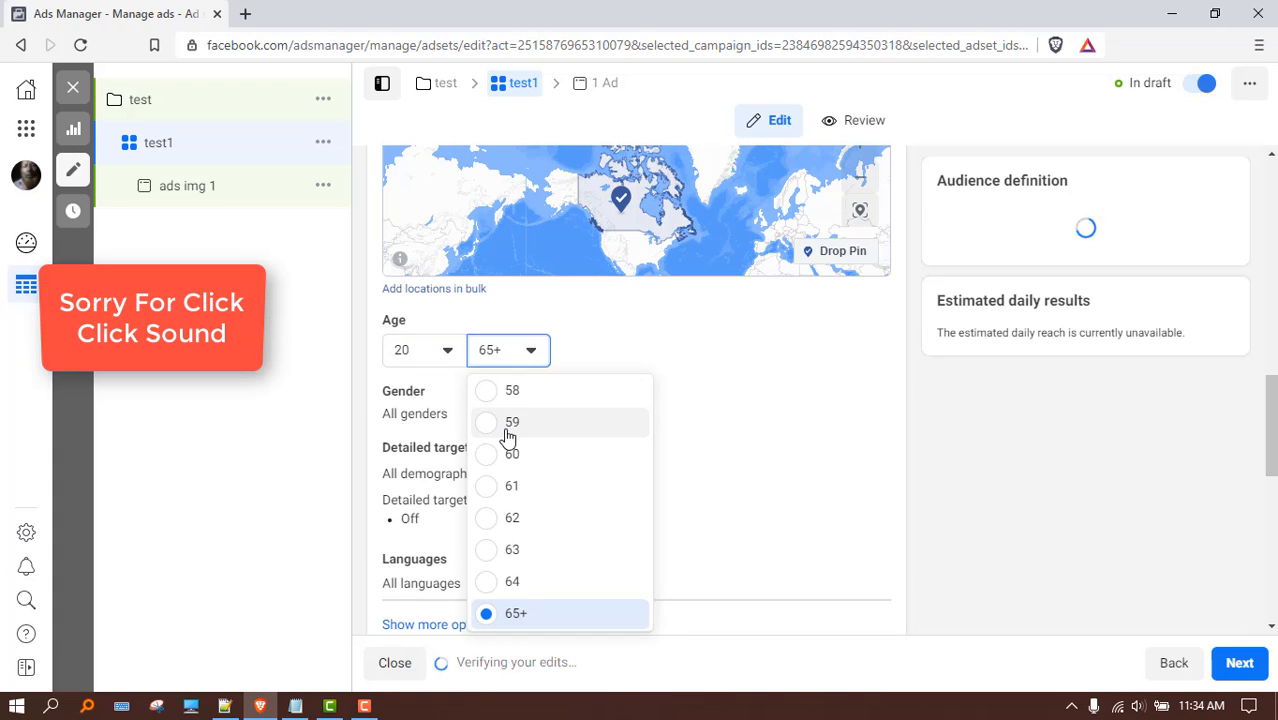
{"action": "scroll", "coordinate": [508, 435], "scroll_direction": "up", "scroll_amount": 5}
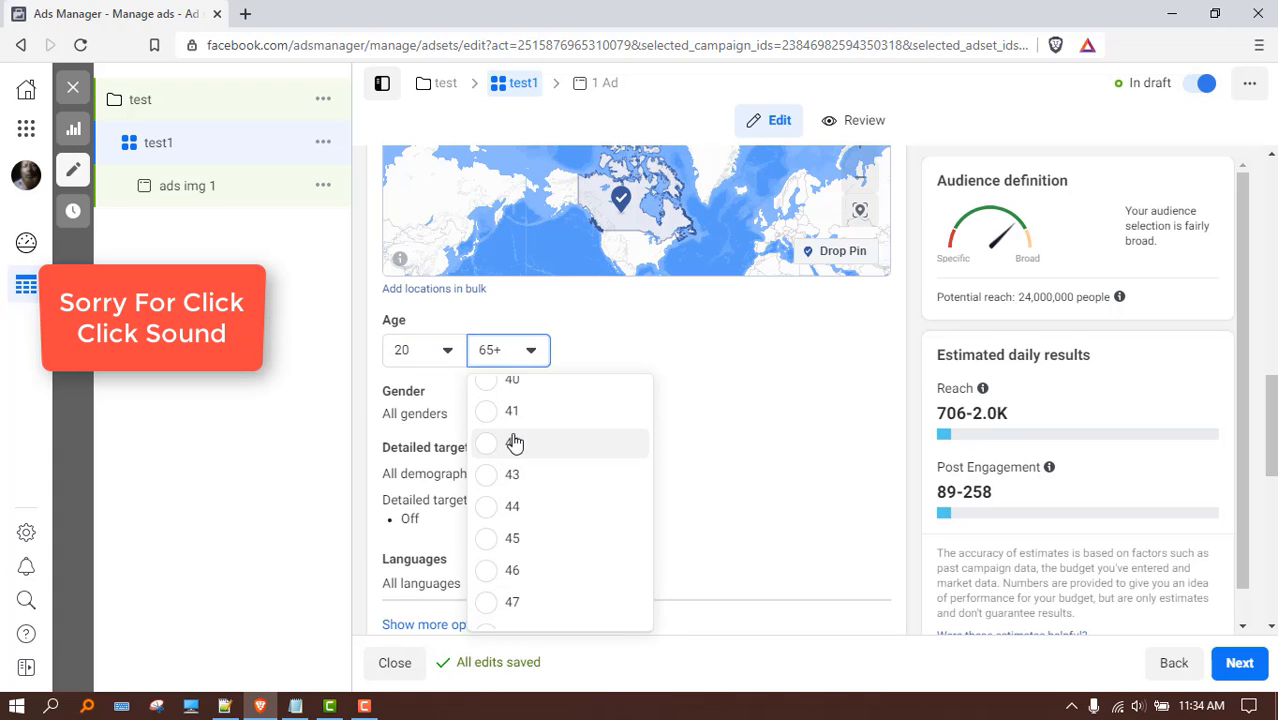
{"action": "left_click", "coordinate": [505, 390]}
{"action": "left_click", "coordinate": [868, 394]}
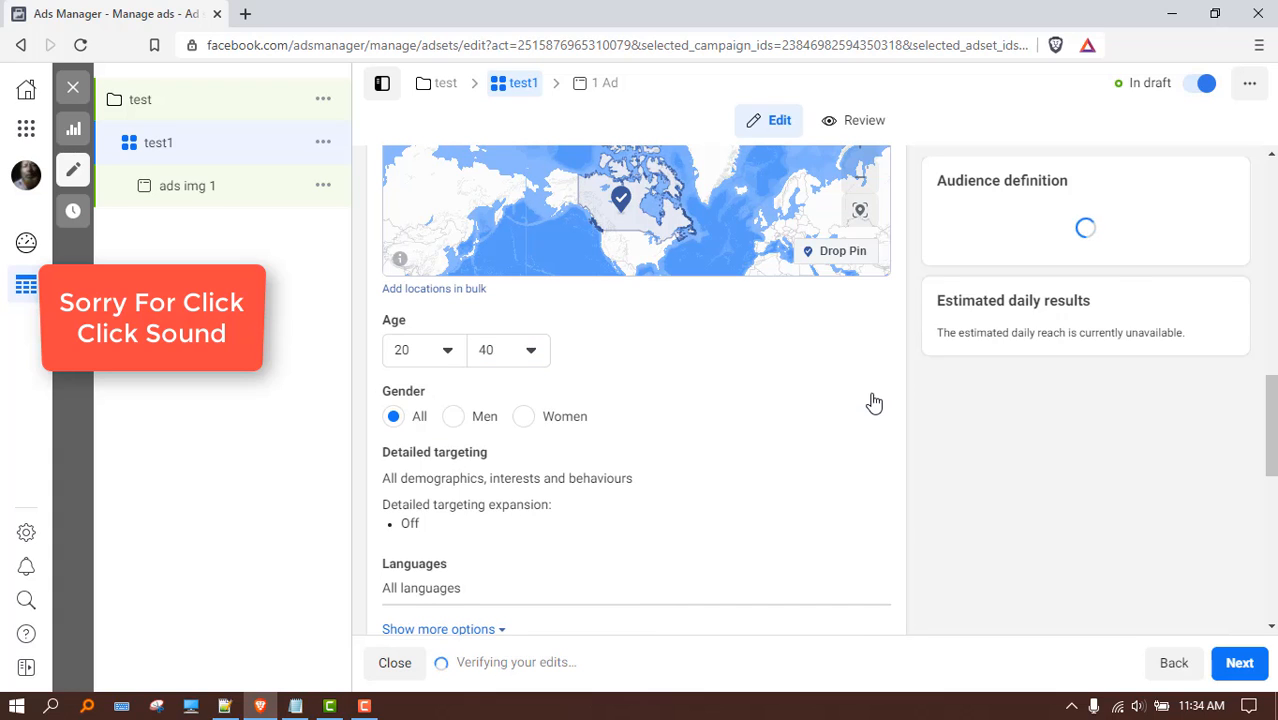
{"action": "left_click", "coordinate": [456, 423]}
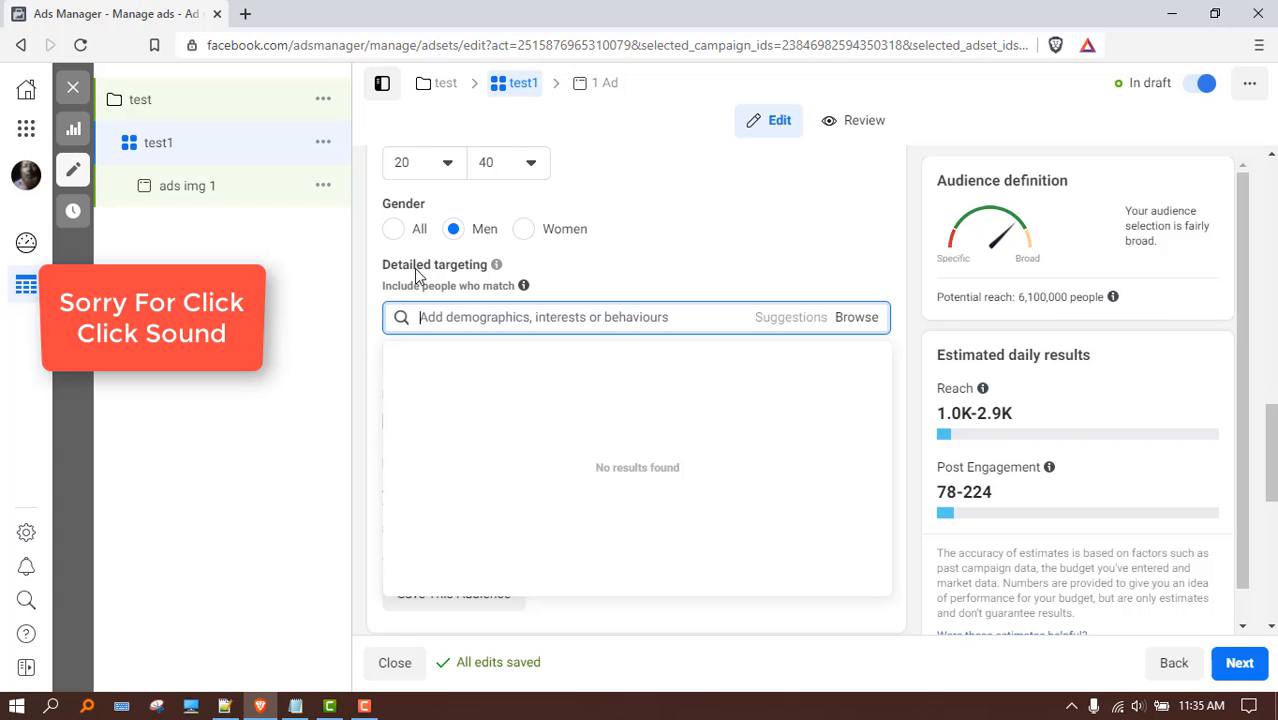
- Browse the detailed targeting categories, add the Sports interest, and dismiss the tip about adding more options
{"action": "left_click", "coordinate": [647, 290]}
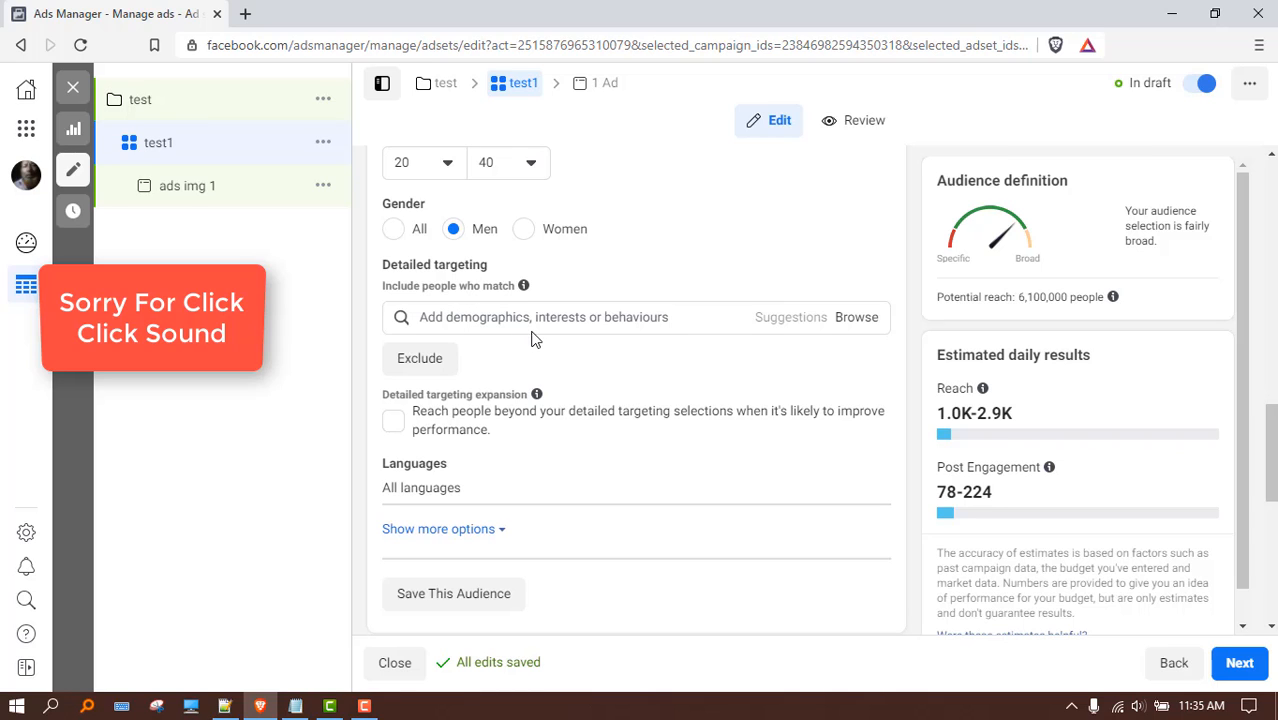
{"action": "left_click", "coordinate": [842, 319]}
{"action": "scroll", "coordinate": [462, 308], "scroll_direction": "down", "scroll_amount": 1}
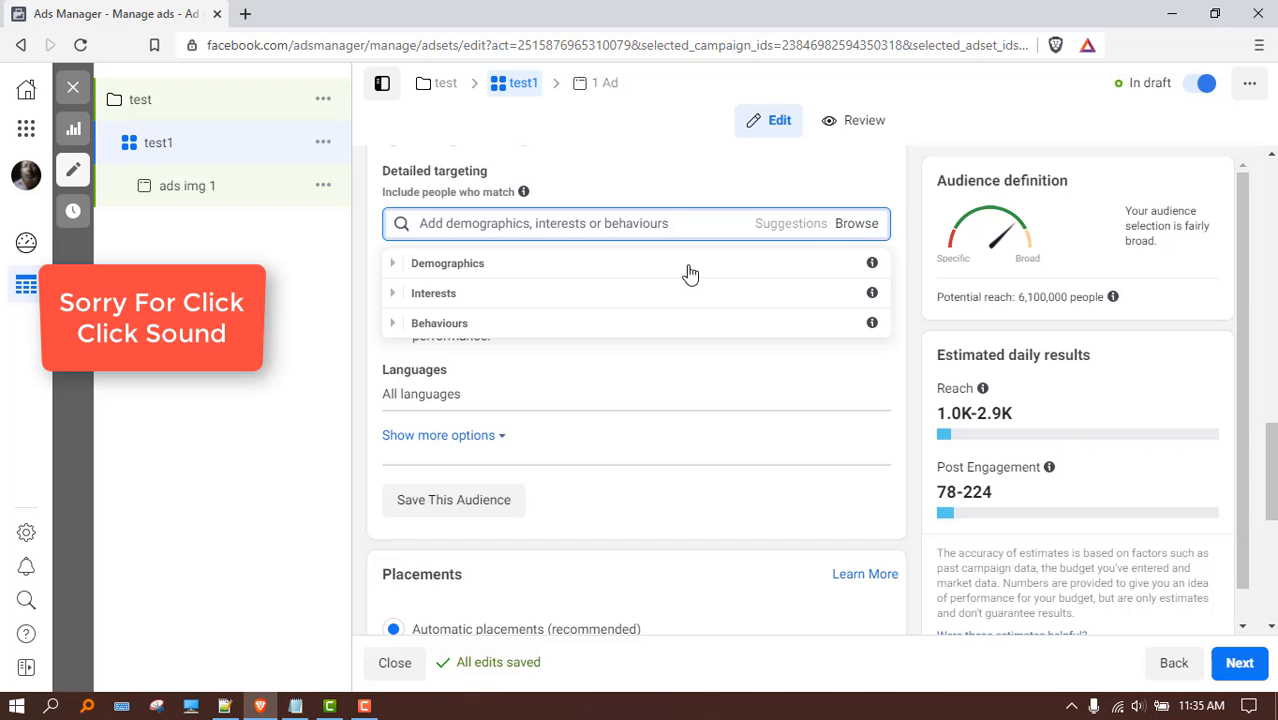
{"action": "scroll", "coordinate": [470, 285], "scroll_direction": "down", "scroll_amount": 2}
{"action": "scroll", "coordinate": [461, 271], "scroll_direction": "up", "scroll_amount": 3}
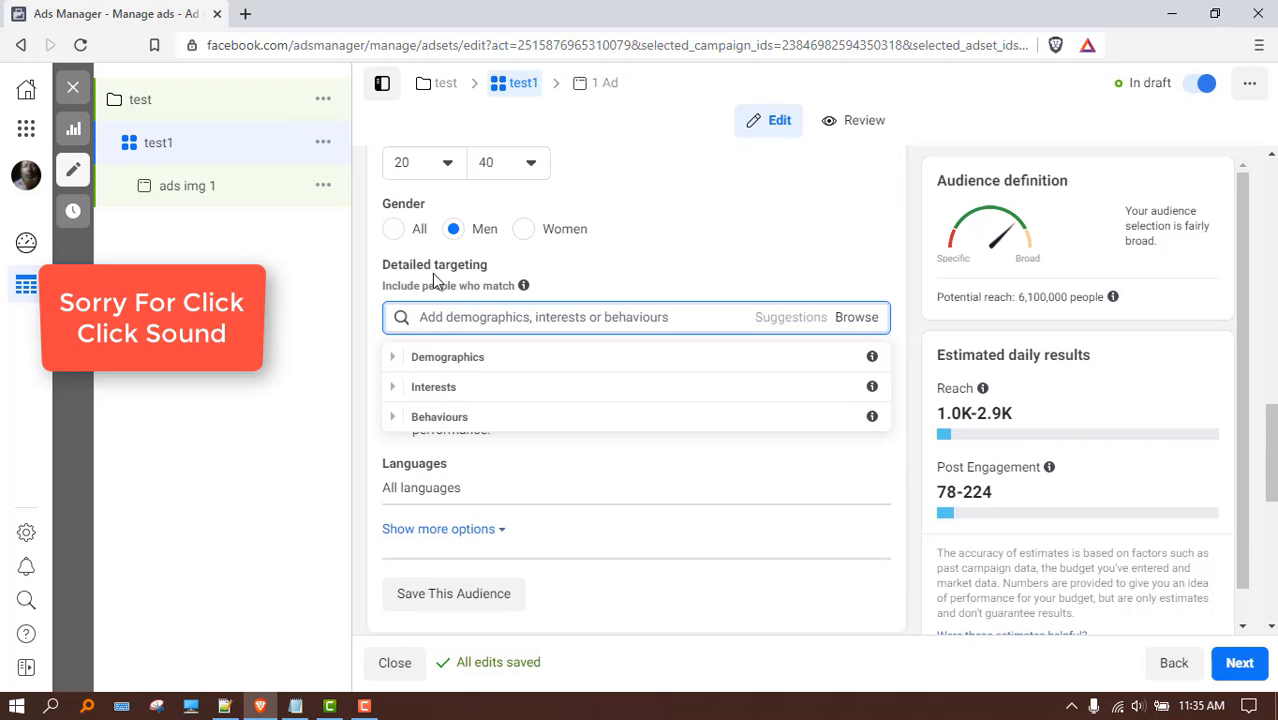
{"action": "left_click", "coordinate": [462, 318]}
{"action": "type", "text": "sport"}
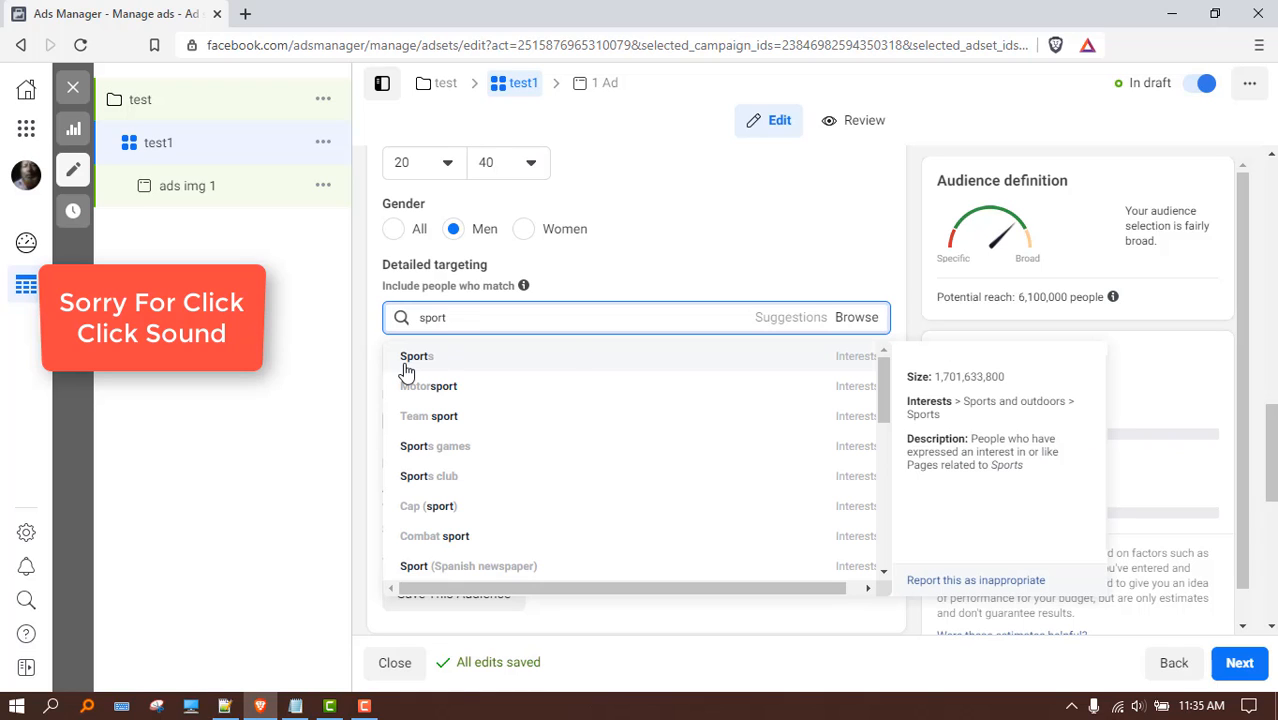
{"action": "left_click", "coordinate": [578, 360]}
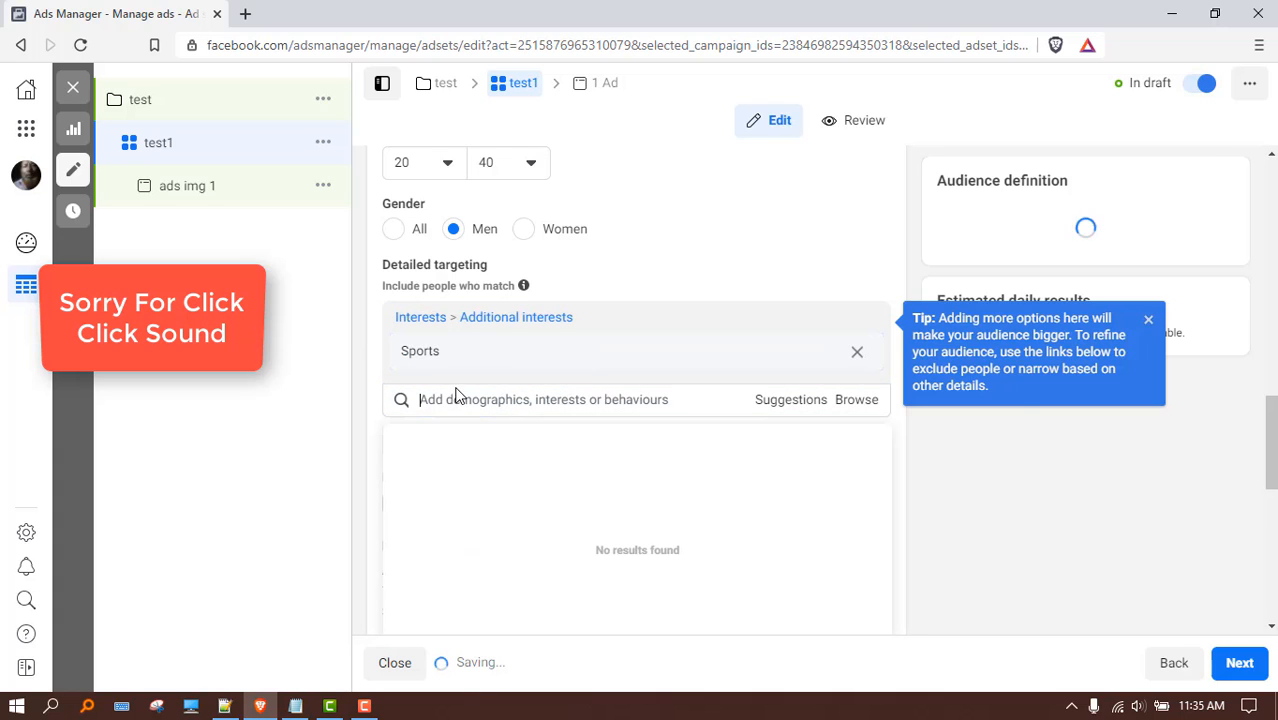
{"action": "left_click", "coordinate": [369, 336]}
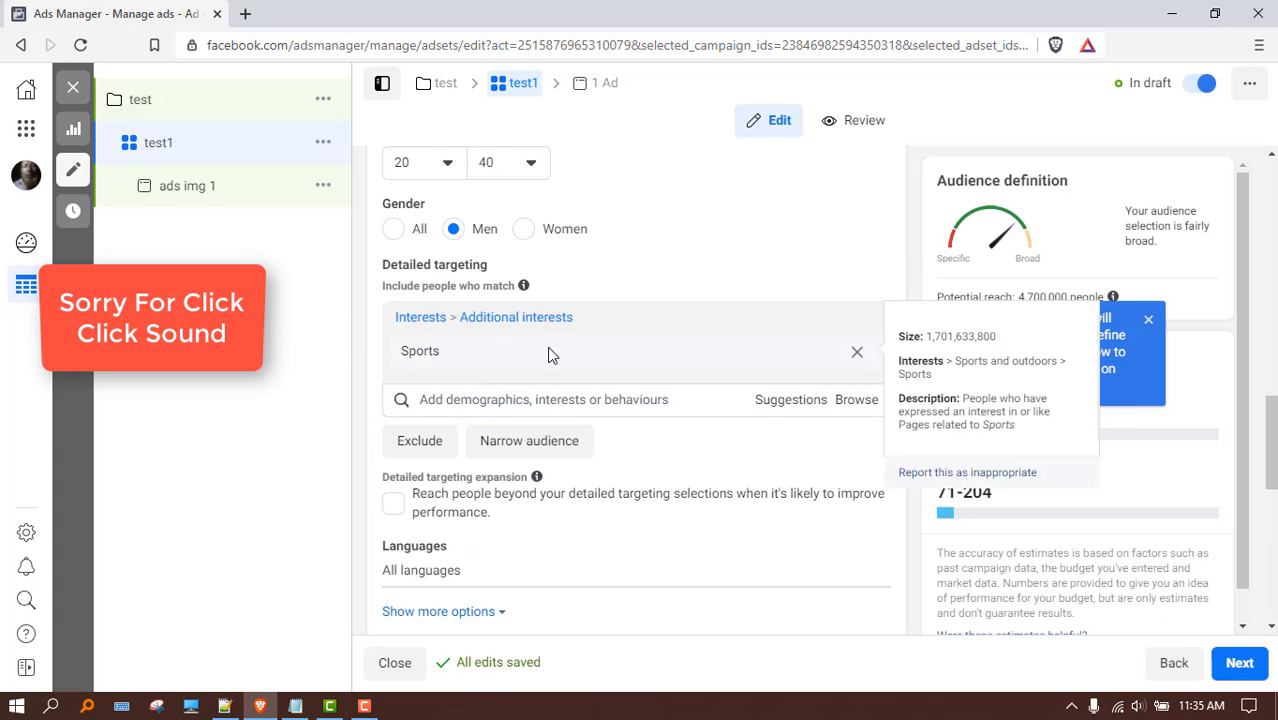
{"action": "left_click", "coordinate": [1148, 319]}
- Examine the audience's potential reach estimate with the Sports interest included
{"action": "left_click_drag", "start_coordinate": [1069, 299], "coordinate": [1018, 300]}
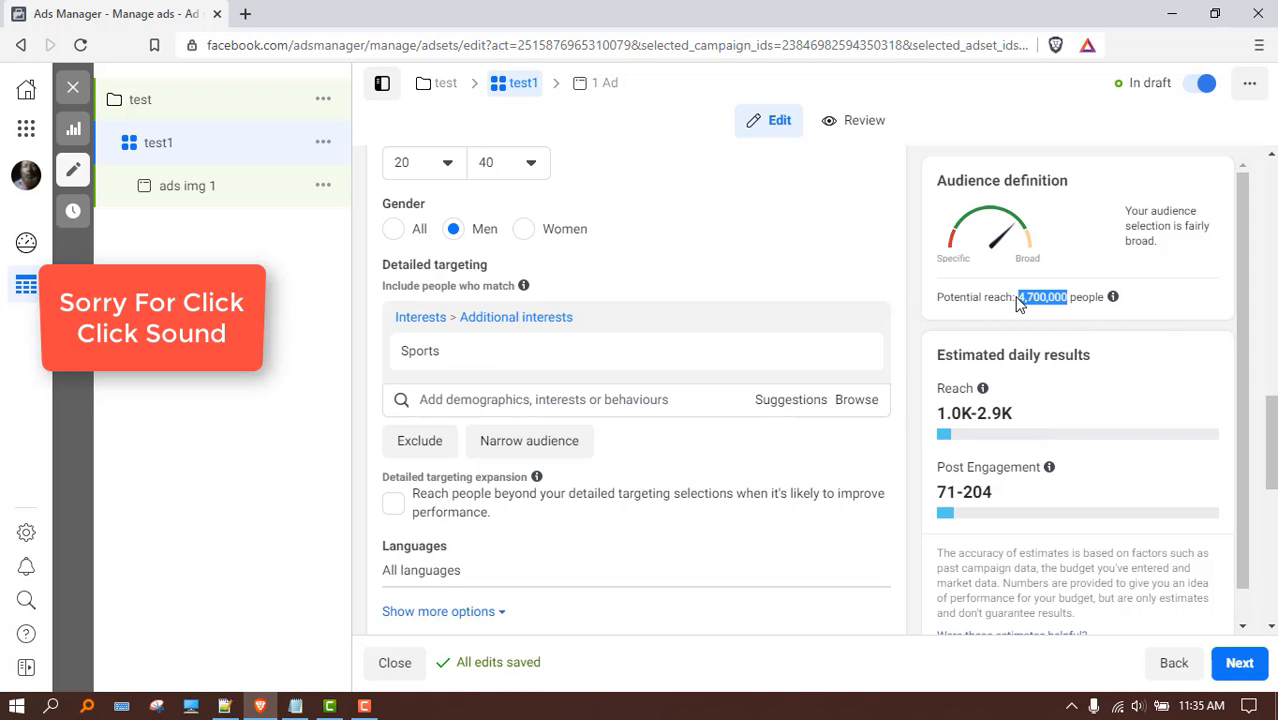
{"action": "left_click", "coordinate": [1016, 296]}
{"action": "left_click_drag", "start_coordinate": [1071, 297], "coordinate": [1016, 298]}
{"action": "left_click", "coordinate": [1016, 298]}
{"action": "scroll", "coordinate": [713, 328], "scroll_direction": "down", "scroll_amount": 2}
{"action": "left_click", "coordinate": [588, 220]}
{"action": "scroll", "coordinate": [528, 320], "scroll_direction": "up", "scroll_amount": 2}
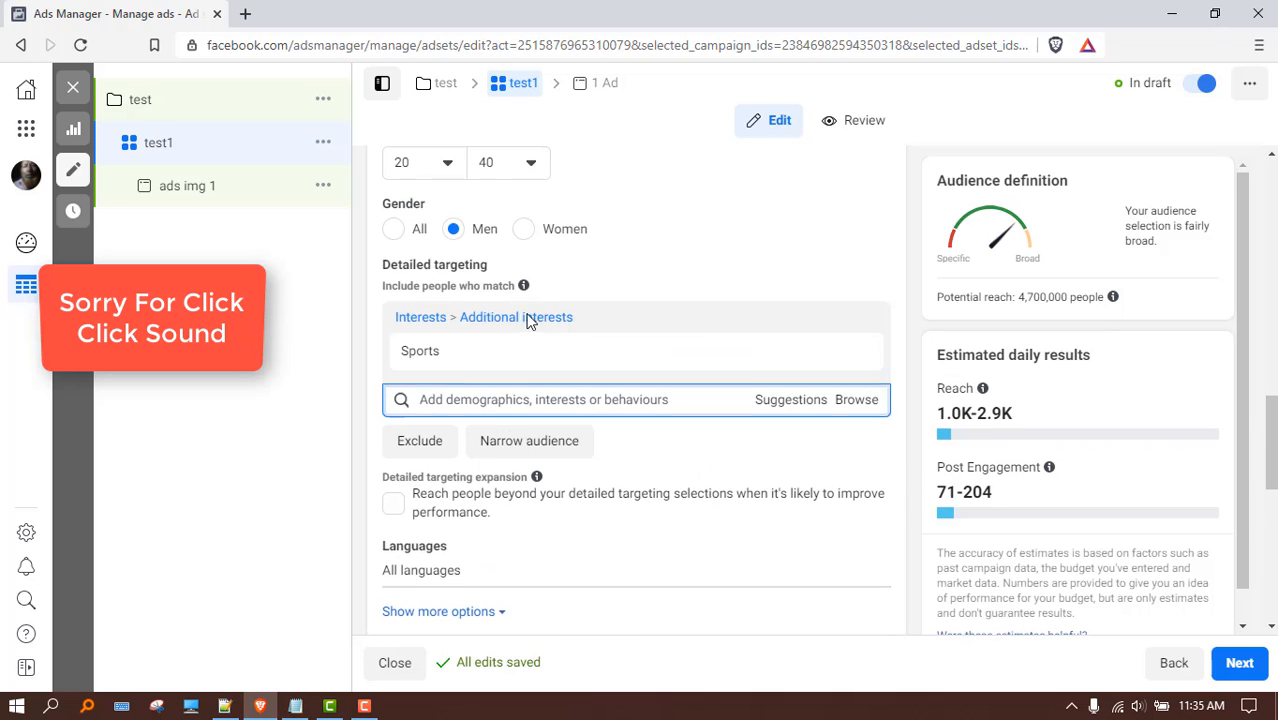
- Look through the suggested interests, and find and add the Boxing interest to the detailed targeting
{"action": "scroll", "coordinate": [765, 400], "scroll_direction": "down", "scroll_amount": 1}
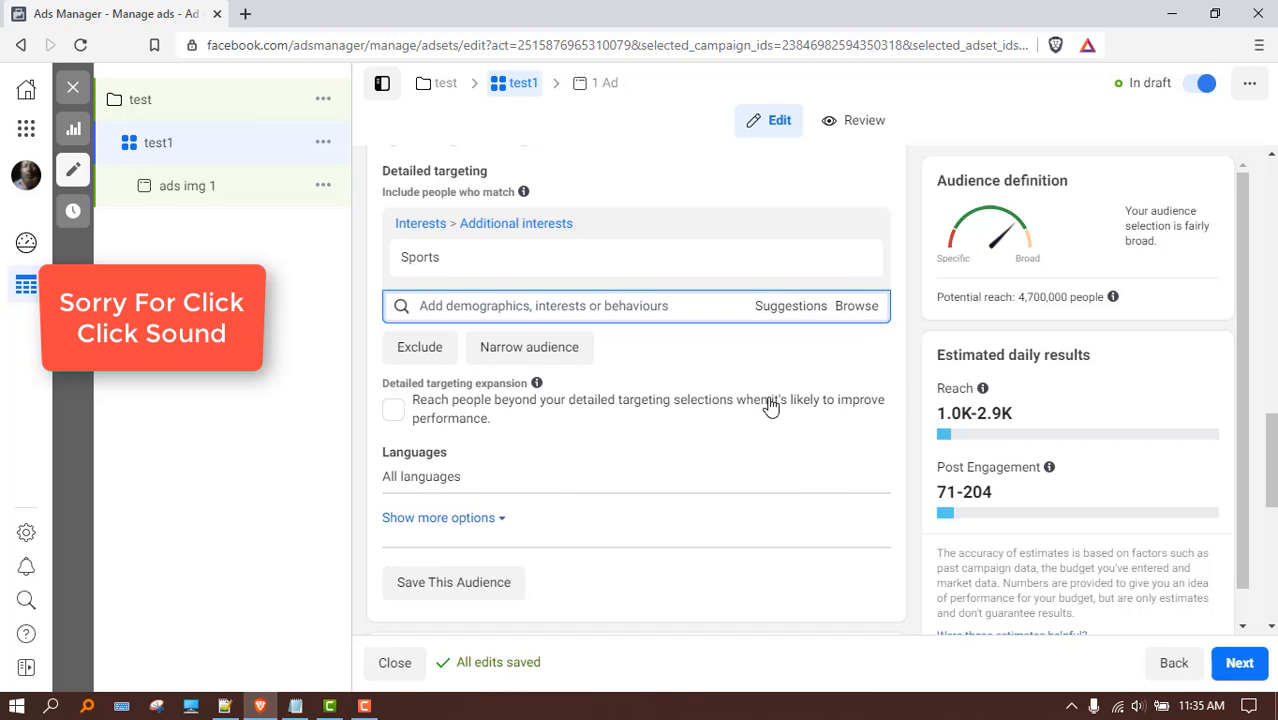
{"action": "left_click", "coordinate": [773, 316]}
{"action": "scroll", "coordinate": [499, 424], "scroll_direction": "down", "scroll_amount": 1}
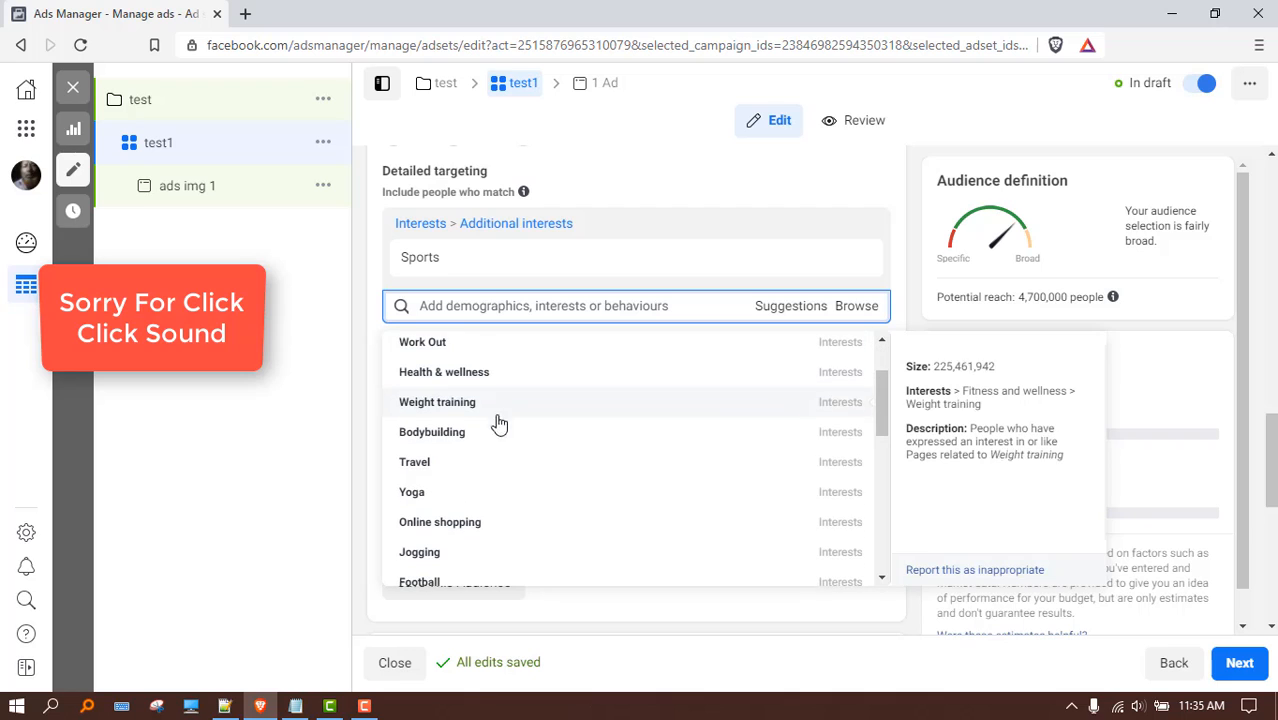
{"action": "scroll", "coordinate": [516, 427], "scroll_direction": "up", "scroll_amount": 1}
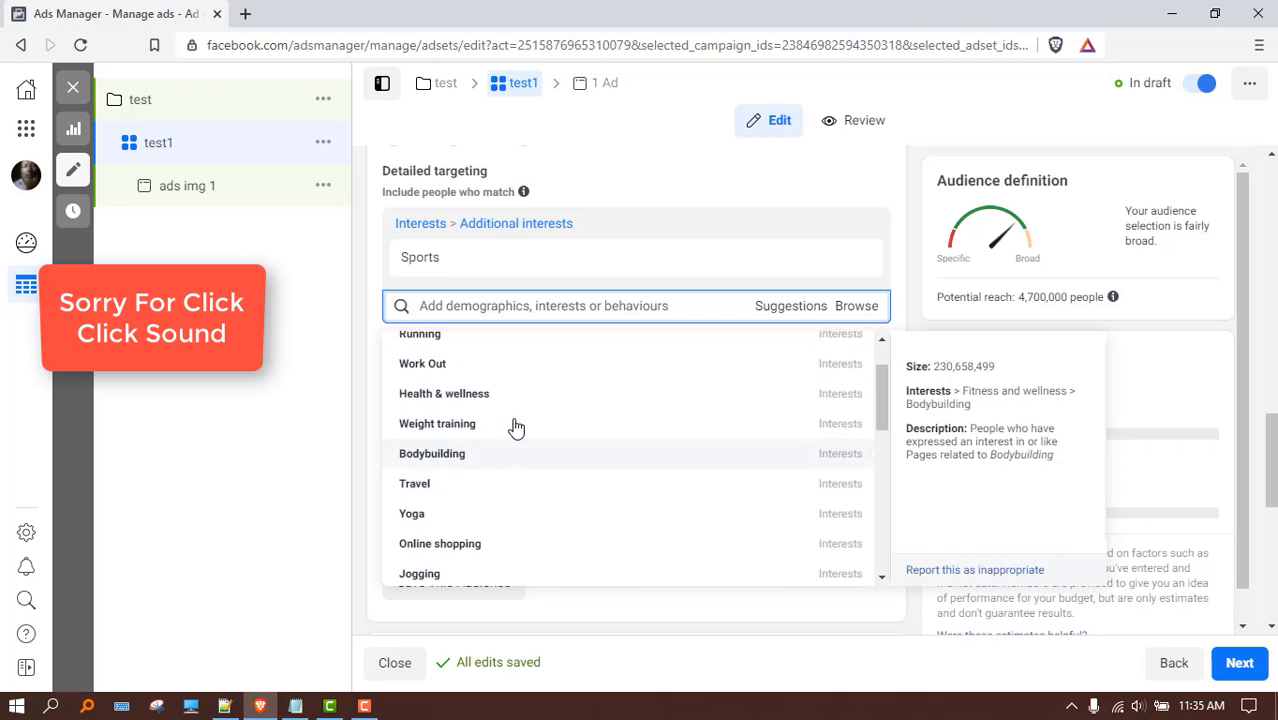
{"action": "scroll", "coordinate": [516, 427], "scroll_direction": "up", "scroll_amount": 1}
{"action": "left_click", "coordinate": [489, 308]}
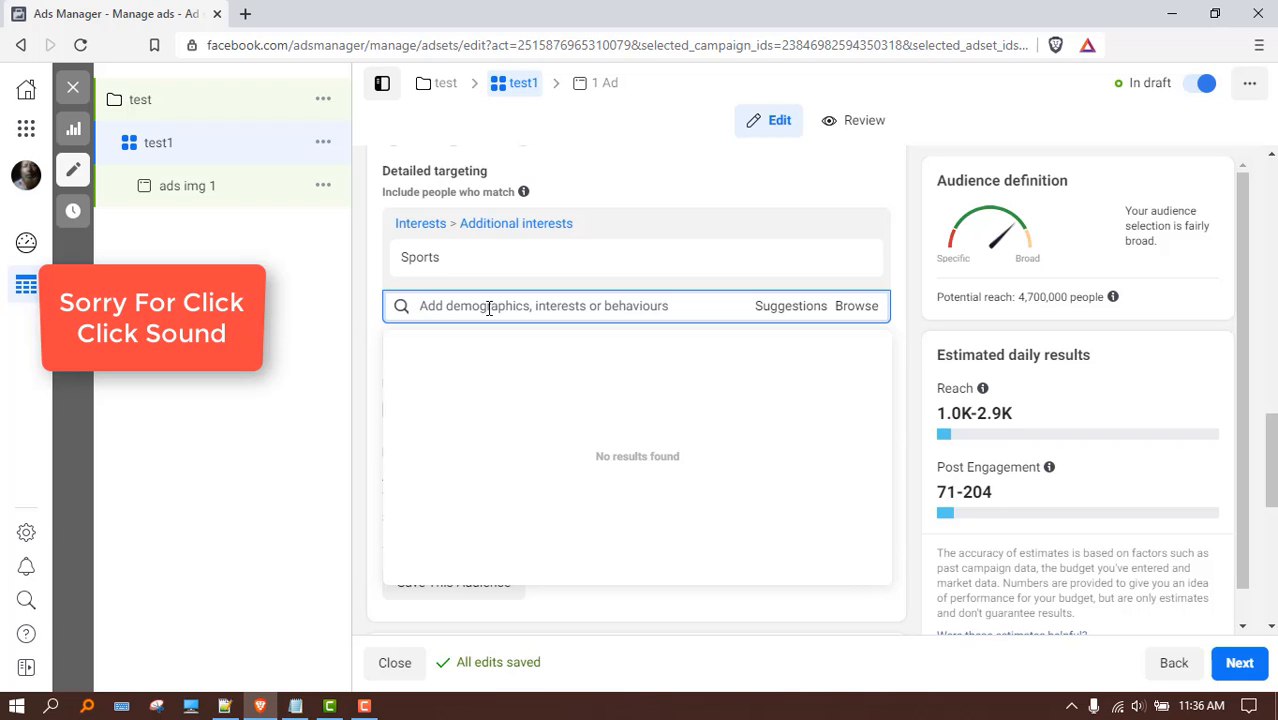
{"action": "type", "text": "box"}
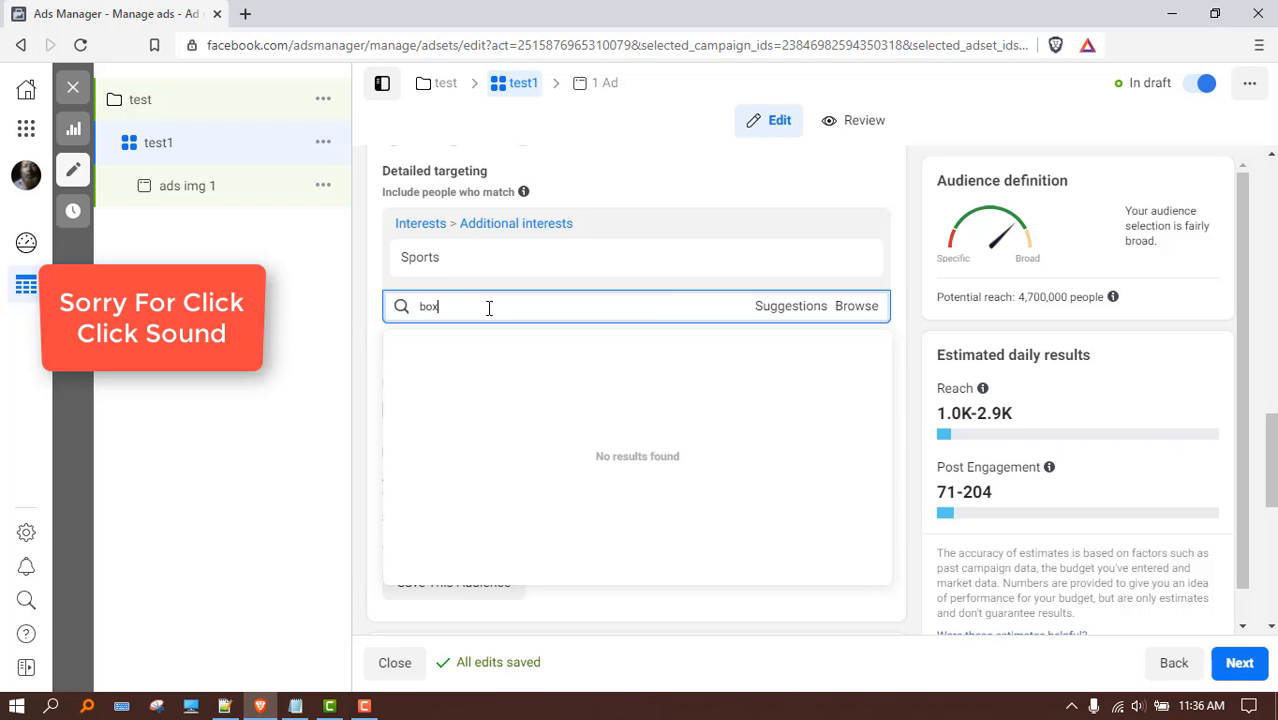
{"action": "type", "text": "i"}
{"action": "key", "text": "BackSpace"}
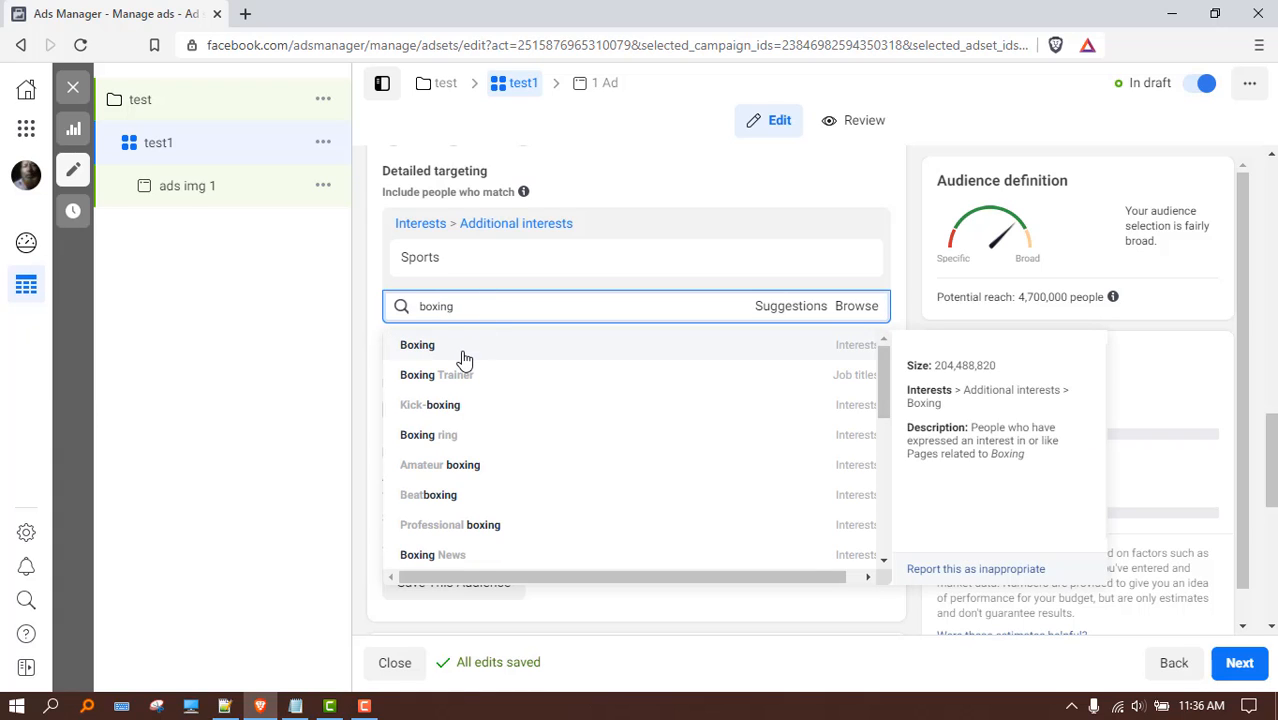
{"action": "left_click", "coordinate": [463, 358]}
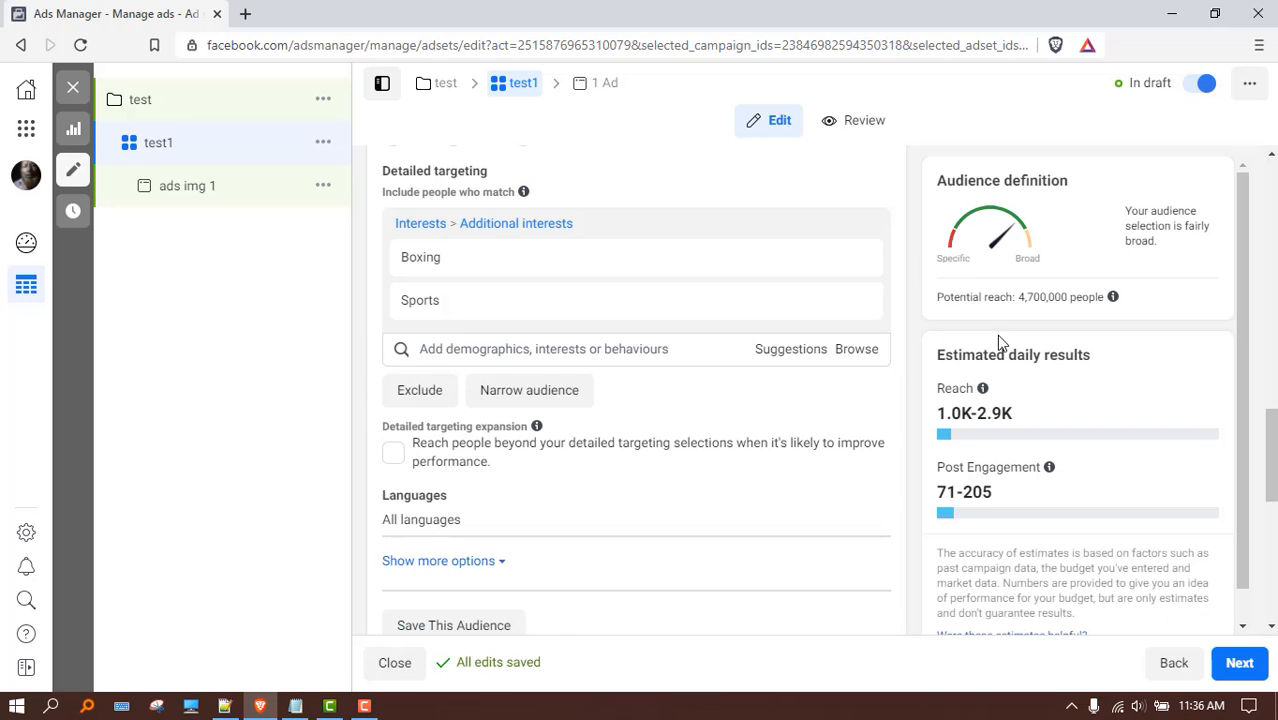
- Expand the additional audience options and add English (All) as the audience language
{"action": "scroll", "coordinate": [880, 437], "scroll_direction": "down", "scroll_amount": 3}
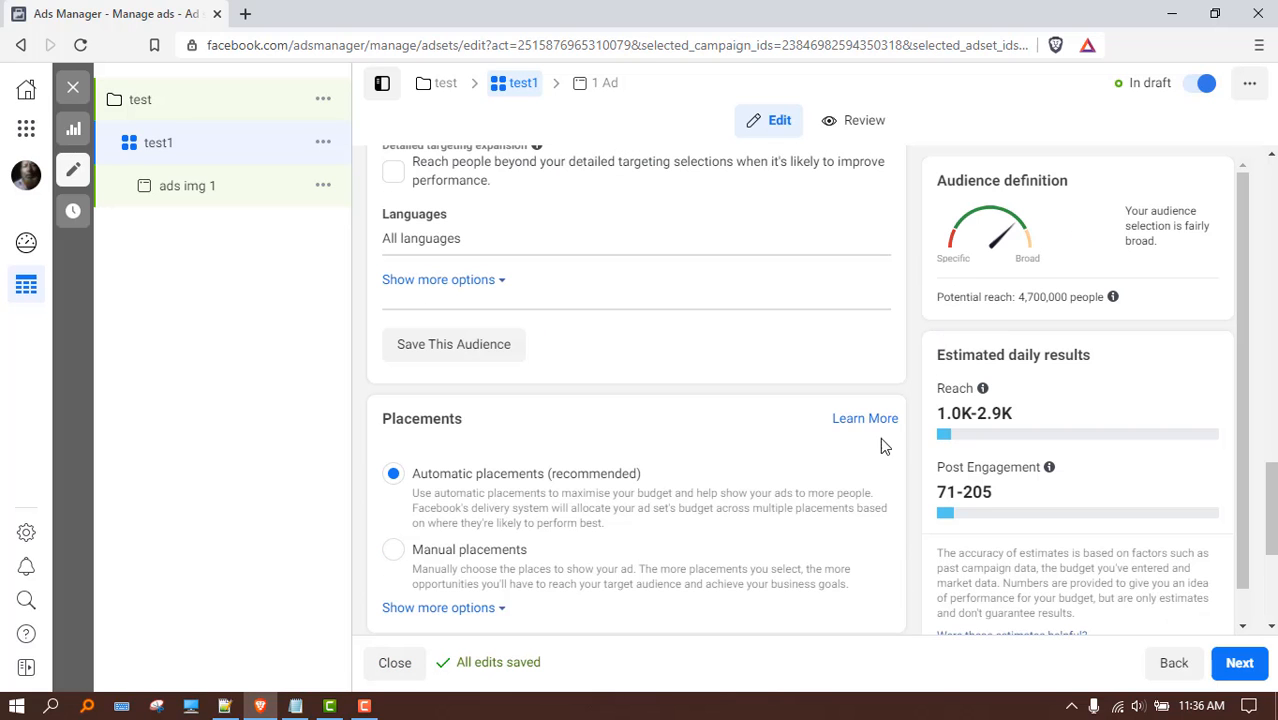
{"action": "left_click", "coordinate": [430, 281]}
{"action": "left_click", "coordinate": [843, 220]}
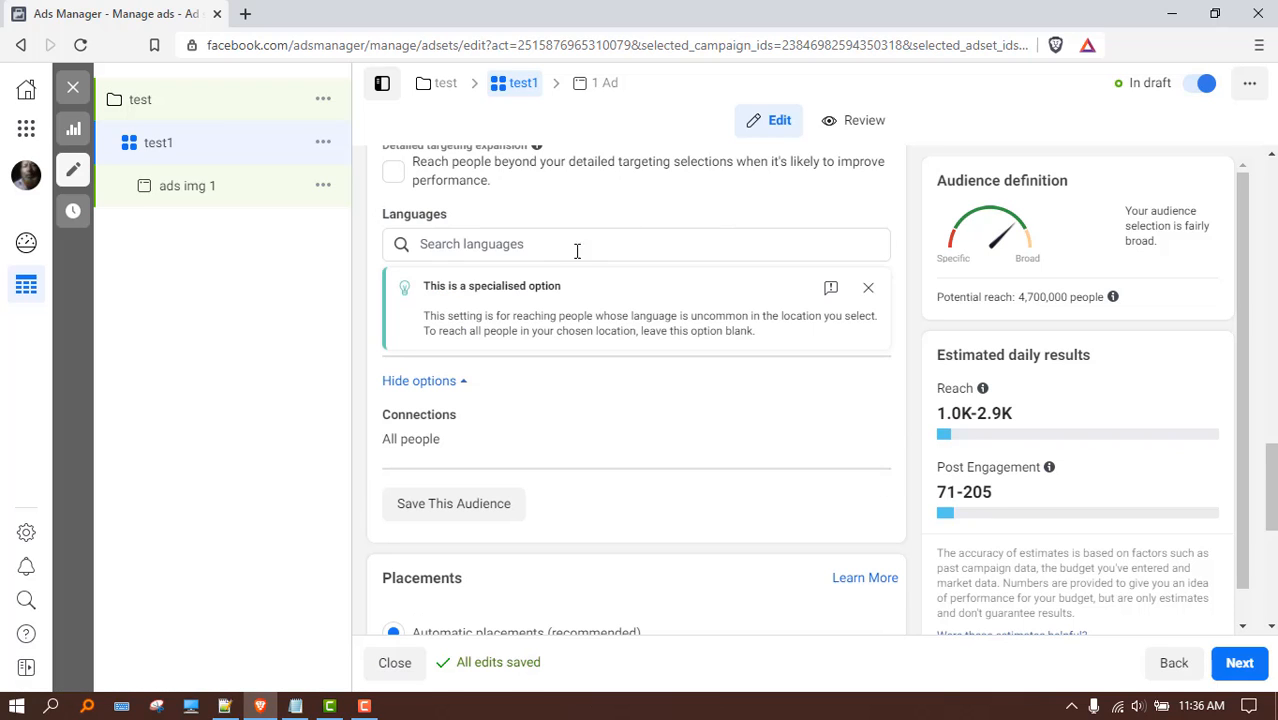
{"action": "left_click", "coordinate": [528, 256]}
{"action": "type", "text": "english"}
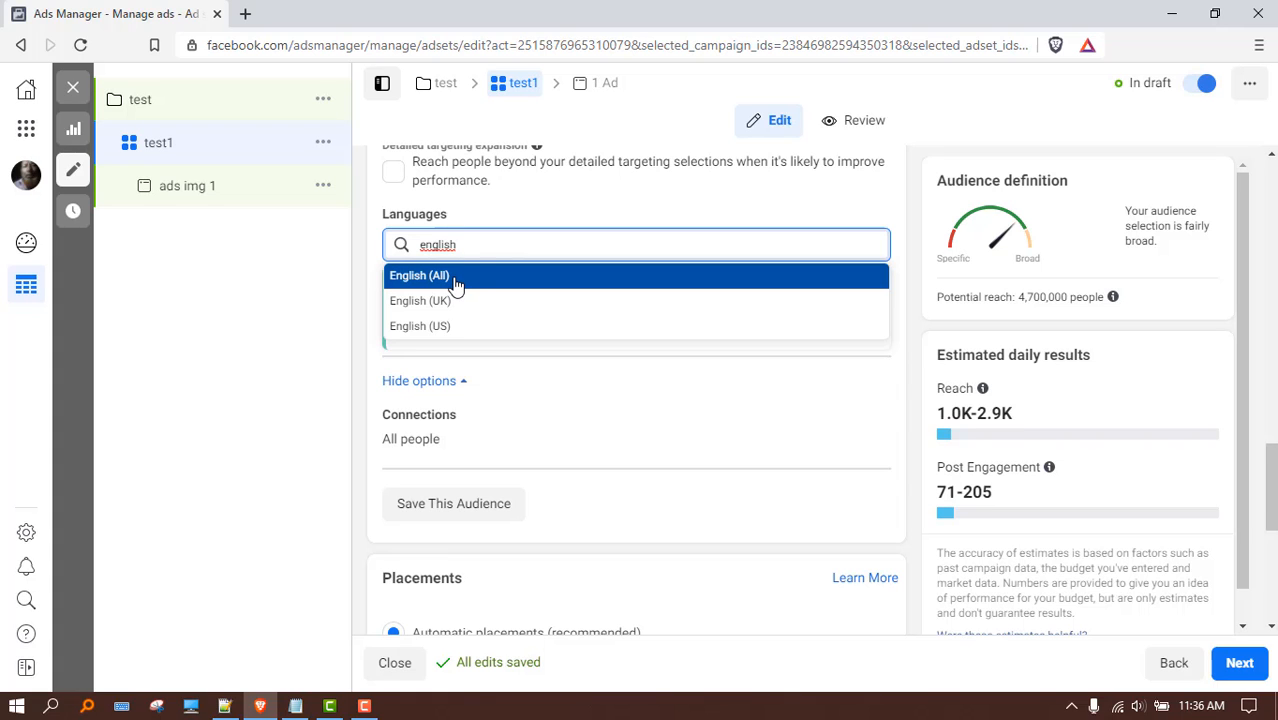
{"action": "left_click", "coordinate": [455, 285]}
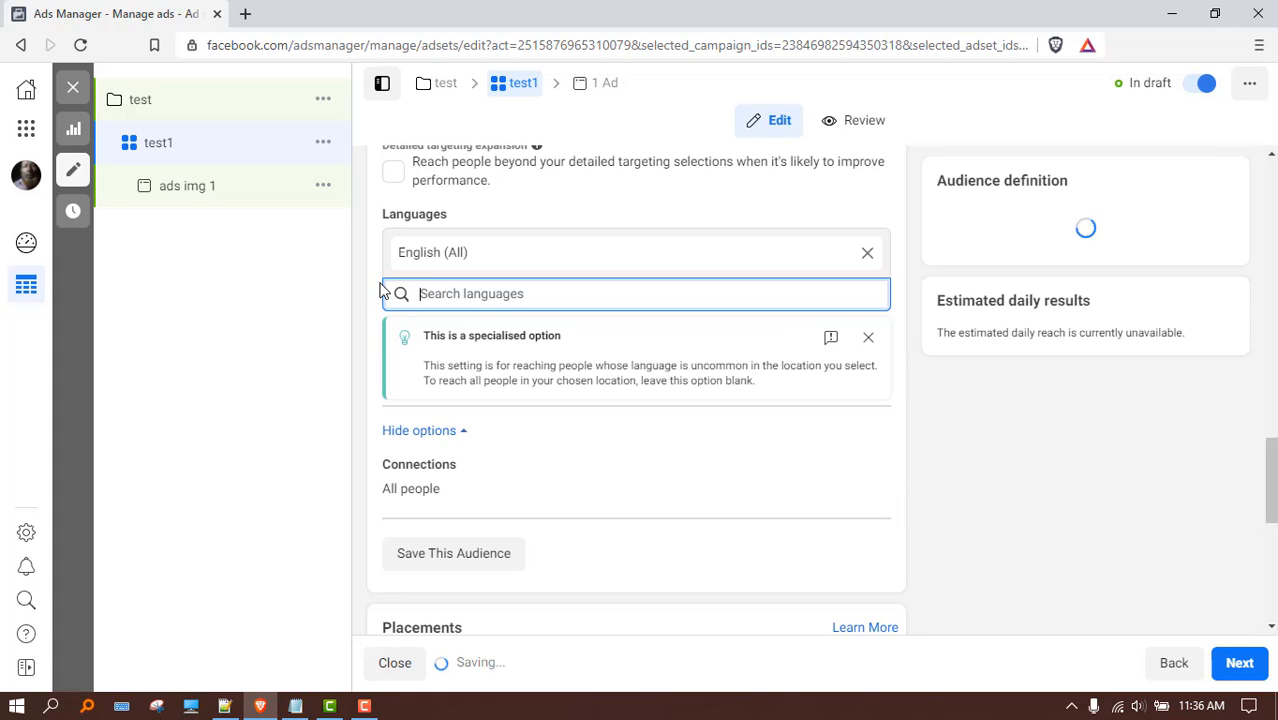
{"action": "scroll", "coordinate": [370, 295], "scroll_direction": "down", "scroll_amount": 2}
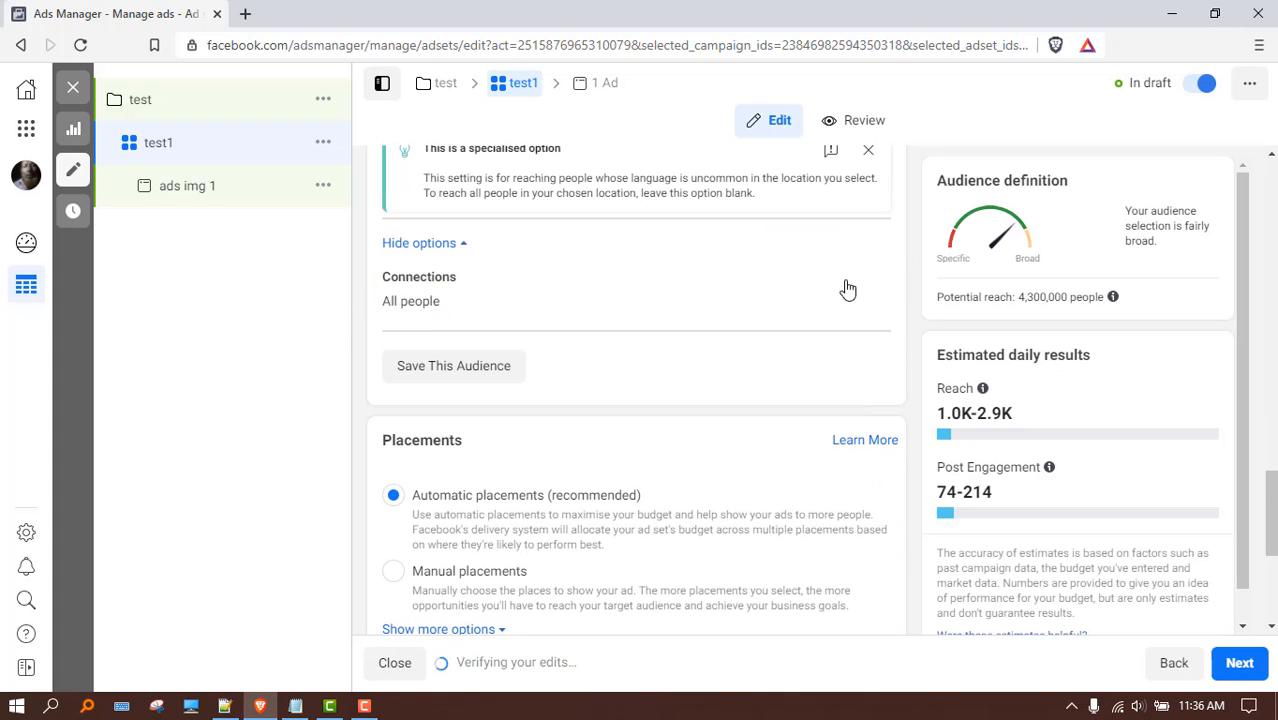
- Switch the ad set from automatic to manual placements and dismiss the recommendation about selecting multiple placements
{"action": "scroll", "coordinate": [505, 347], "scroll_direction": "down", "scroll_amount": 3}
{"action": "scroll", "coordinate": [447, 178], "scroll_direction": "up", "scroll_amount": 1}
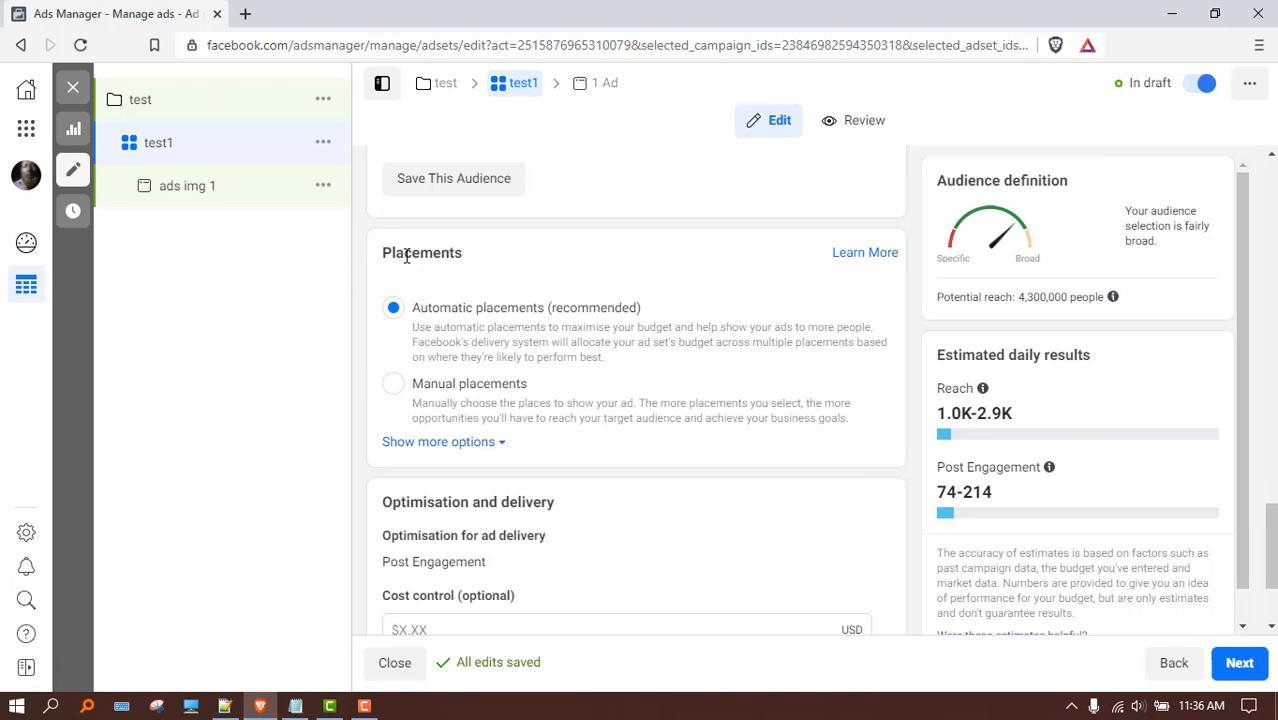
{"action": "left_click", "coordinate": [393, 390]}
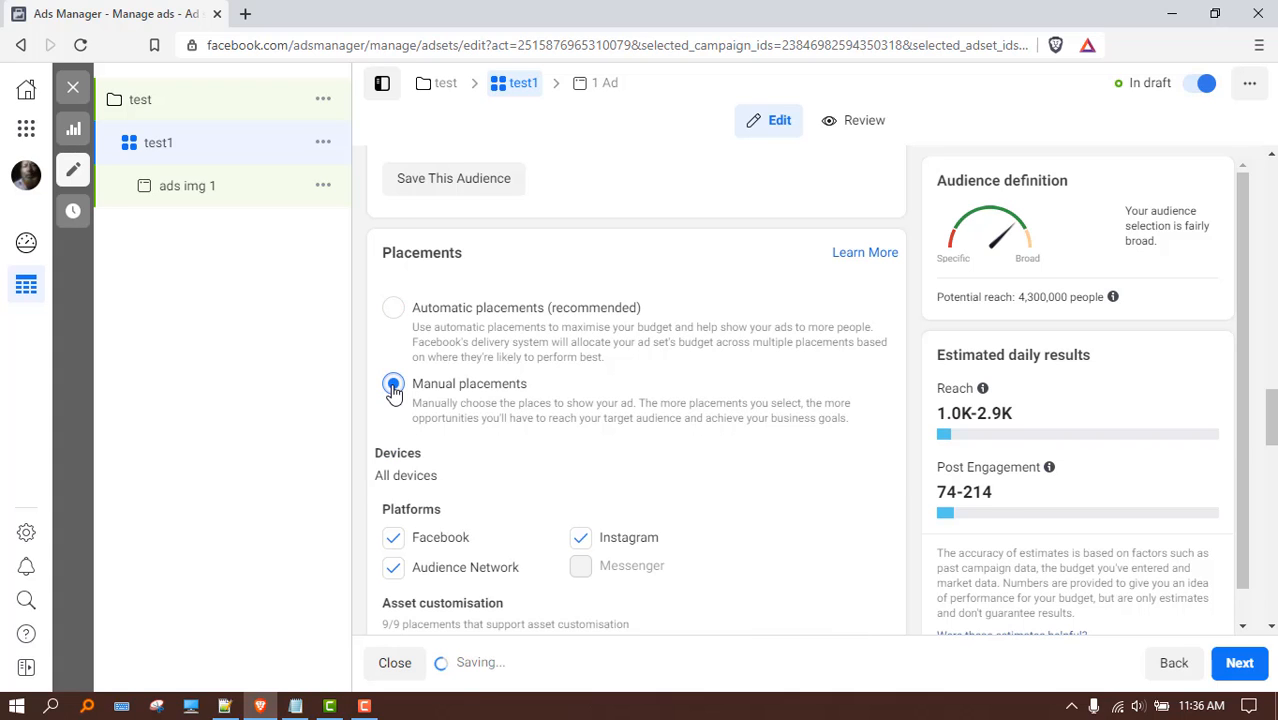
{"action": "scroll", "coordinate": [386, 350], "scroll_direction": "down", "scroll_amount": 2}
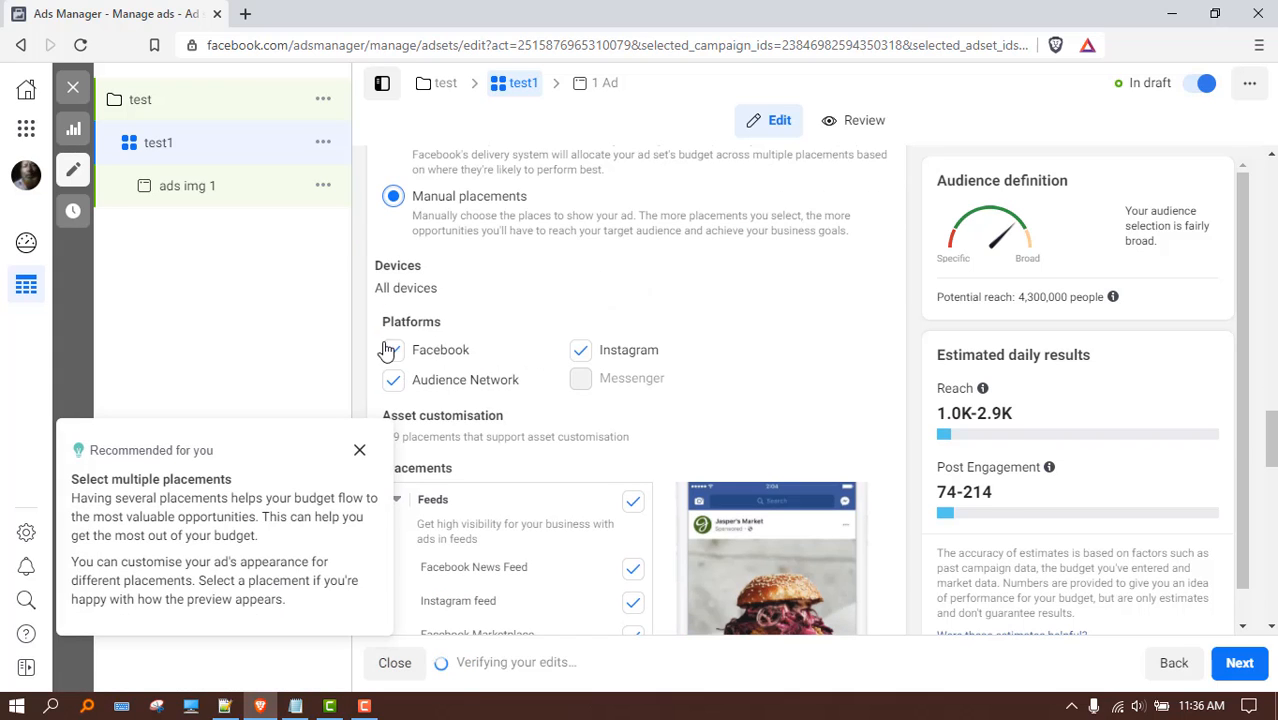
{"action": "left_click", "coordinate": [359, 449]}
{"action": "left_click", "coordinate": [359, 425]}
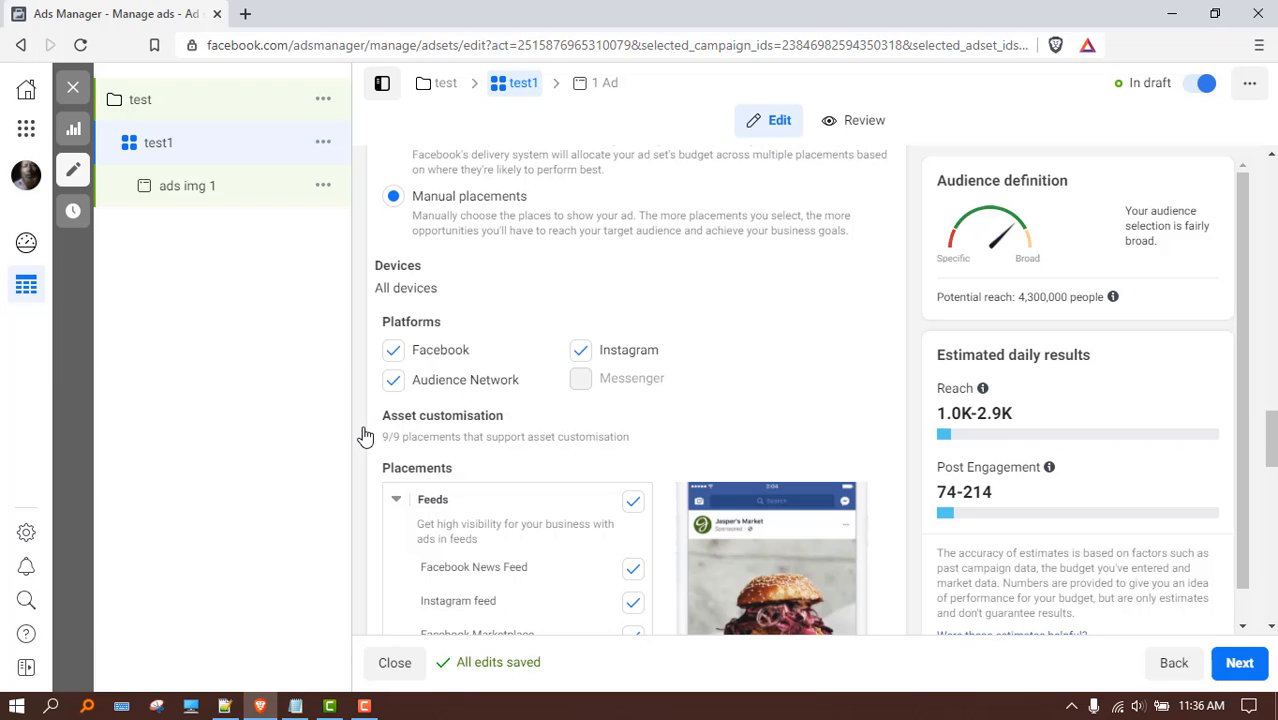
- Exclude the Audience Network and Instagram platforms, and look over the individual feed placements
{"action": "left_click", "coordinate": [396, 382]}
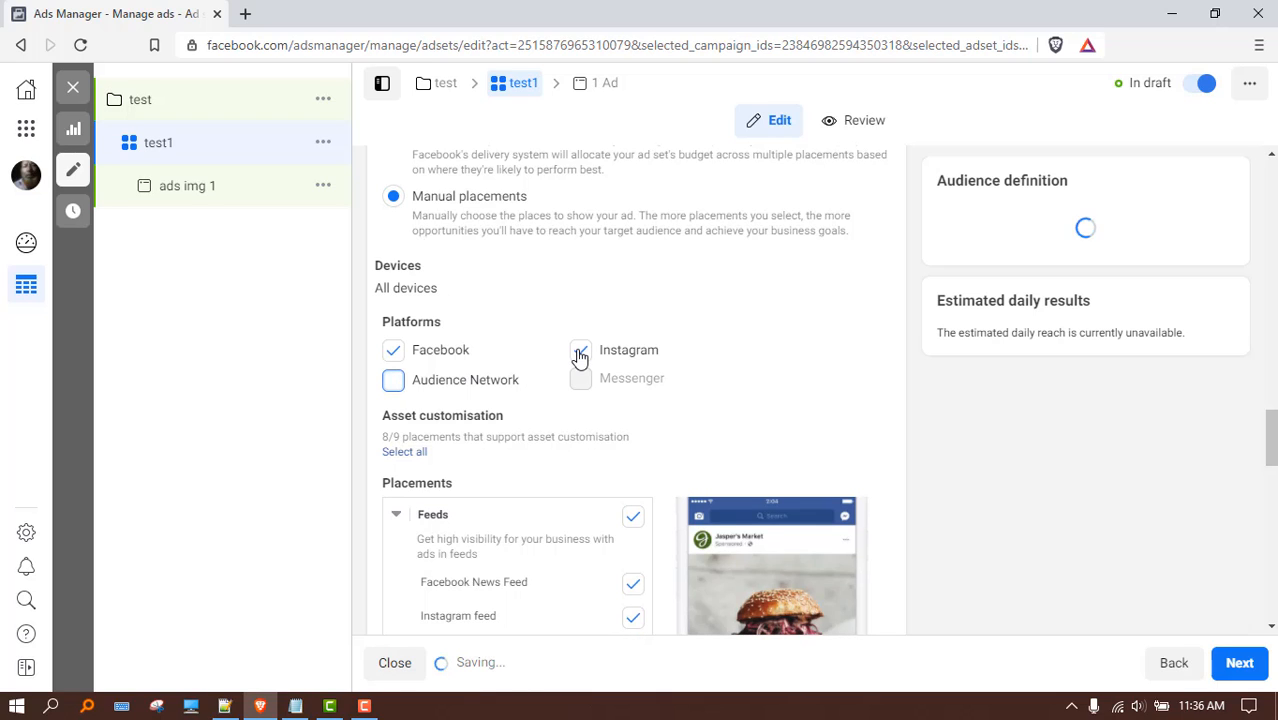
{"action": "left_click", "coordinate": [580, 352]}
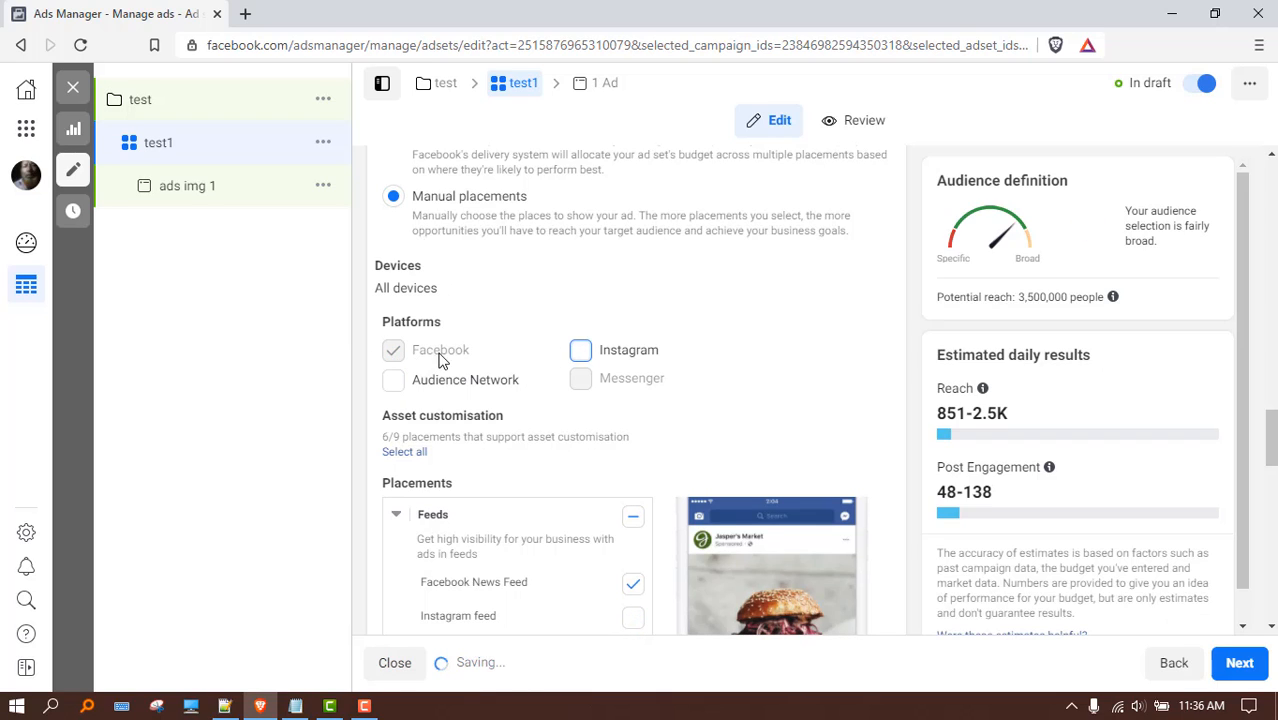
{"action": "scroll", "coordinate": [580, 345], "scroll_direction": "down", "scroll_amount": 1}
{"action": "scroll", "coordinate": [574, 338], "scroll_direction": "down", "scroll_amount": 2}
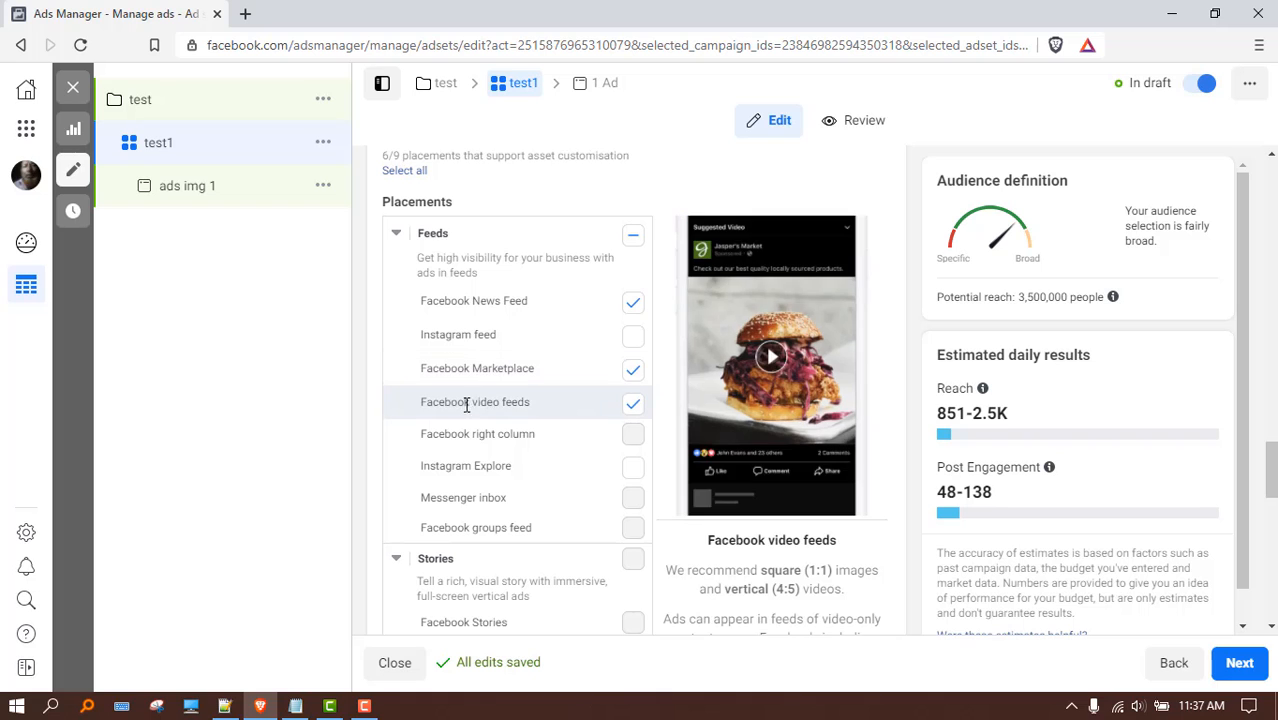
{"action": "scroll", "coordinate": [558, 405], "scroll_direction": "down", "scroll_amount": 2}
{"action": "scroll", "coordinate": [458, 360], "scroll_direction": "up", "scroll_amount": 1}
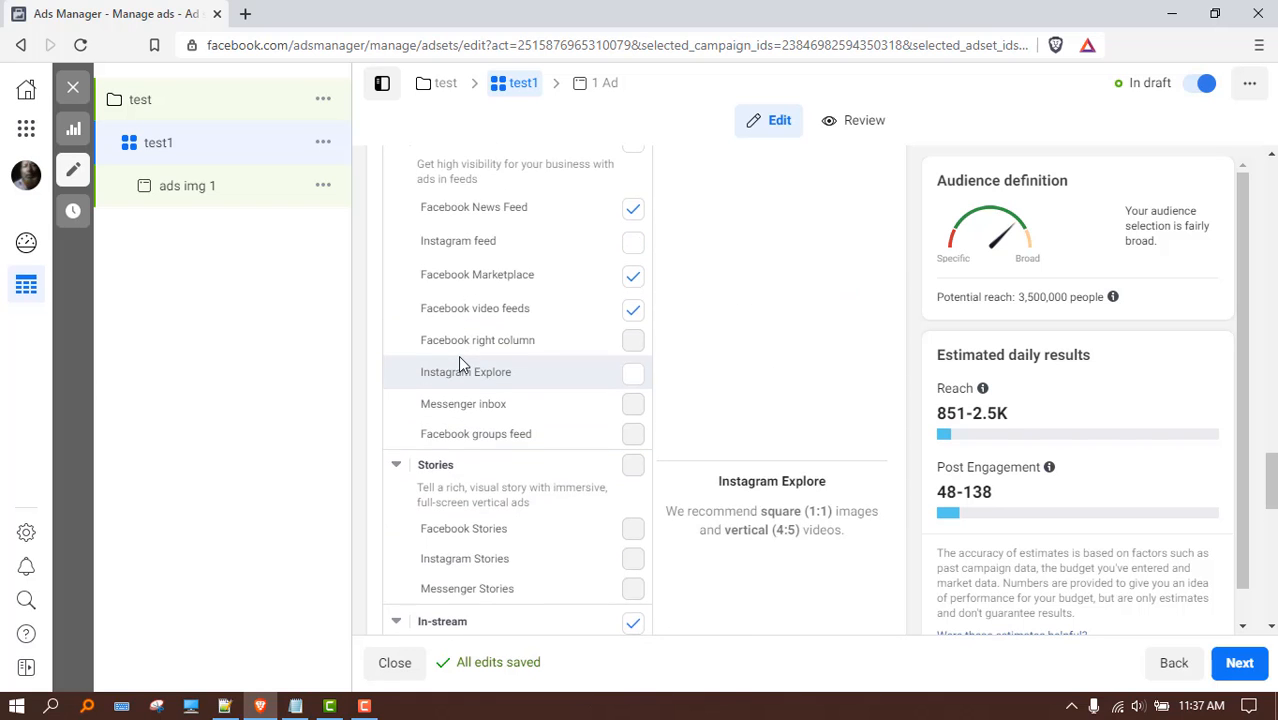
- Exclude the In-stream, Search and In-article placements, and check the feed placements that remain
{"action": "scroll", "coordinate": [458, 363], "scroll_direction": "down", "scroll_amount": 3}
{"action": "left_click", "coordinate": [632, 342]}
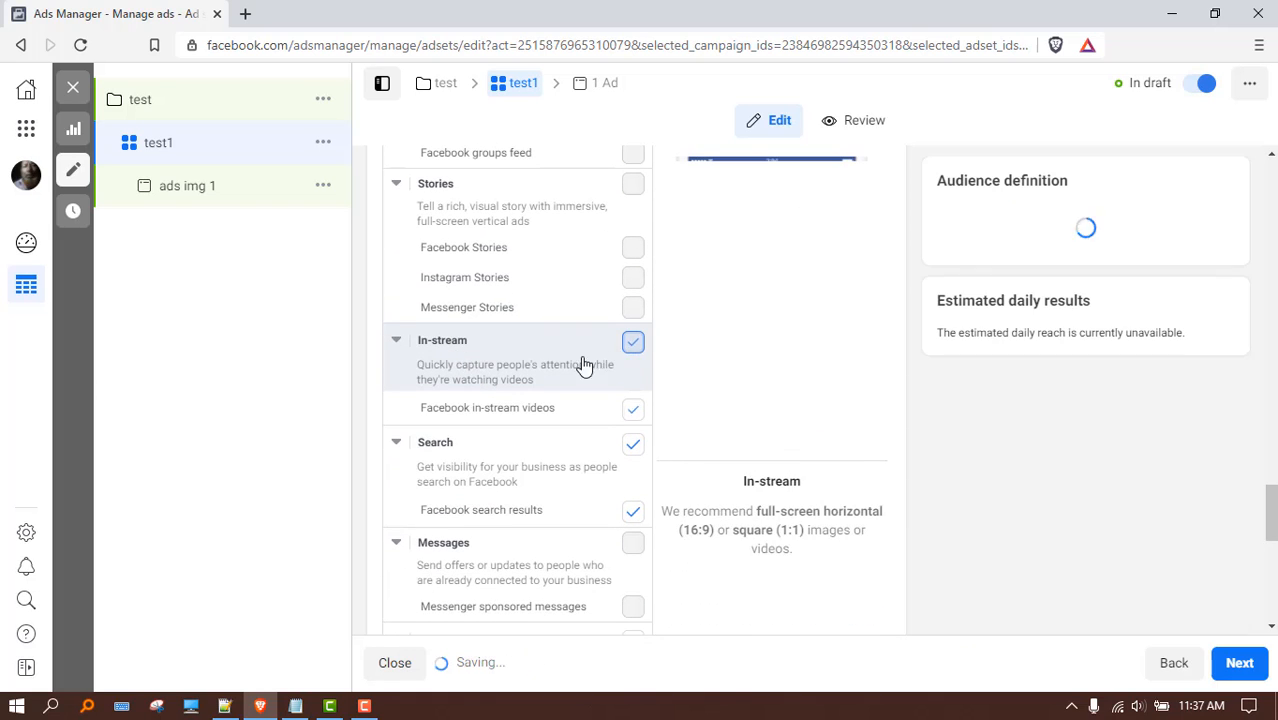
{"action": "scroll", "coordinate": [574, 361], "scroll_direction": "down", "scroll_amount": 1}
{"action": "scroll", "coordinate": [574, 361], "scroll_direction": "down", "scroll_amount": 1}
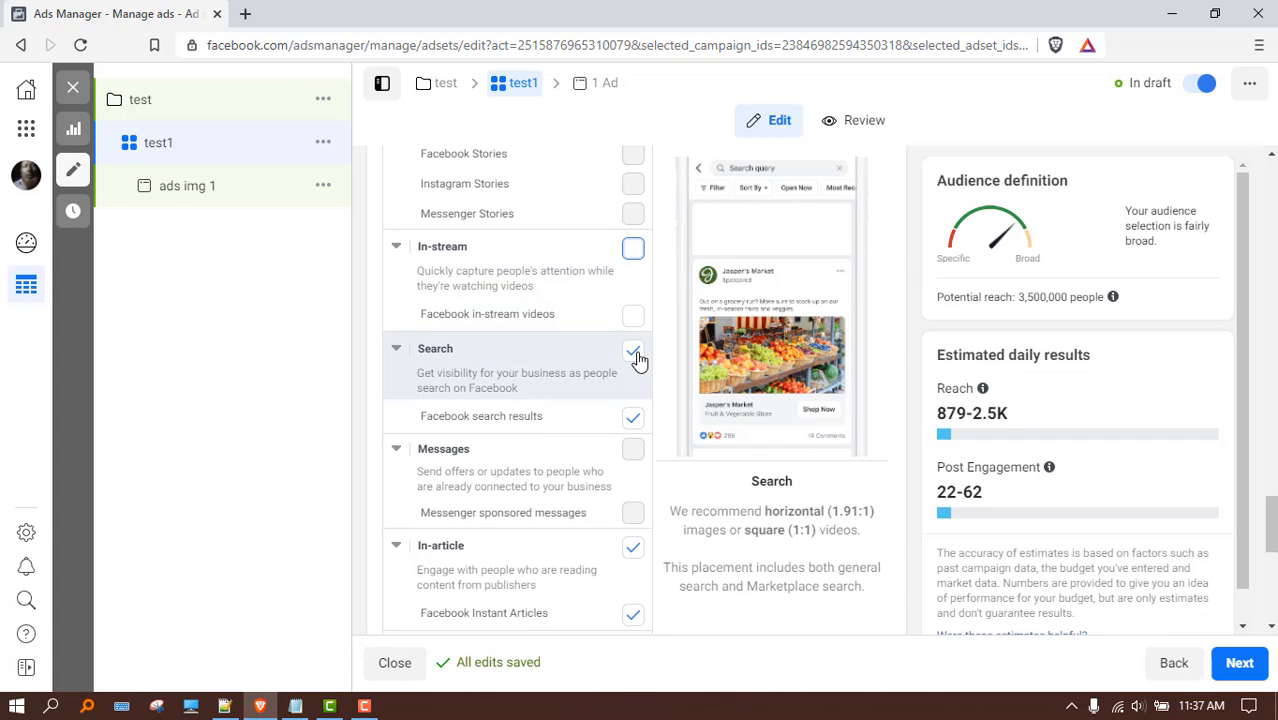
{"action": "left_click", "coordinate": [633, 345]}
{"action": "scroll", "coordinate": [575, 385], "scroll_direction": "down", "scroll_amount": 1}
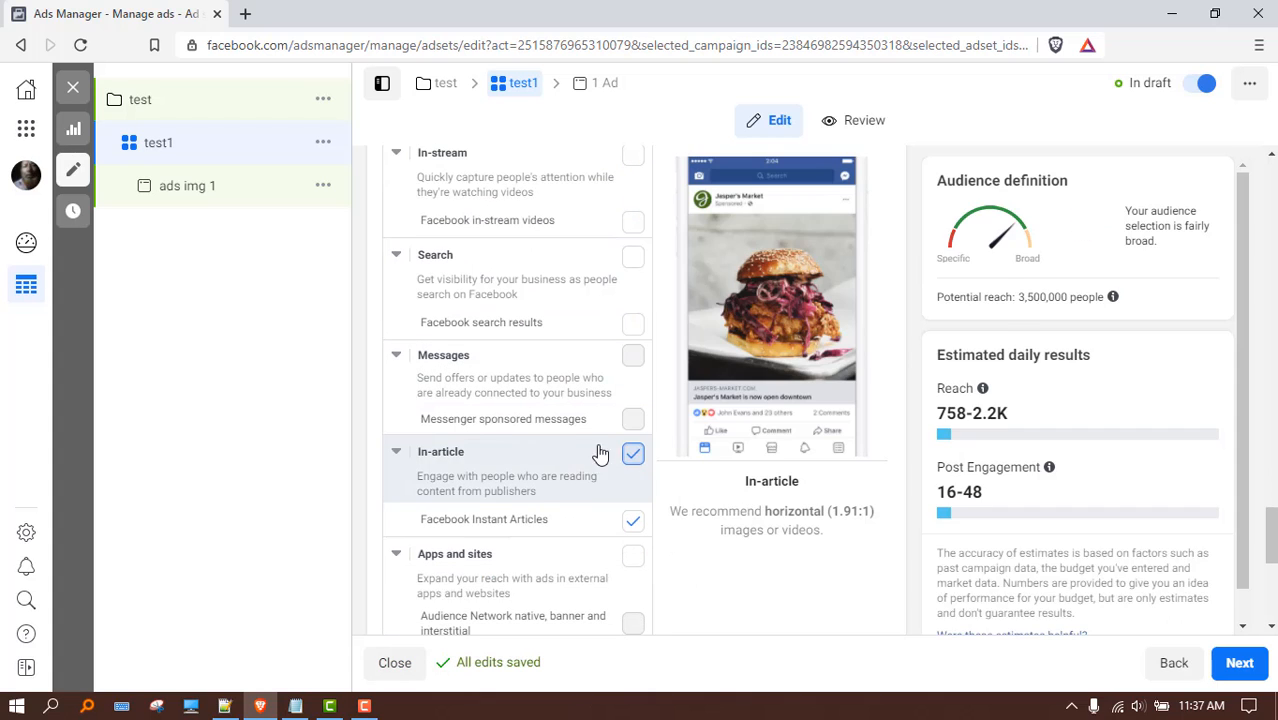
{"action": "left_click", "coordinate": [632, 452]}
{"action": "scroll", "coordinate": [519, 418], "scroll_direction": "down", "scroll_amount": 1}
{"action": "scroll", "coordinate": [528, 448], "scroll_direction": "down", "scroll_amount": 2}
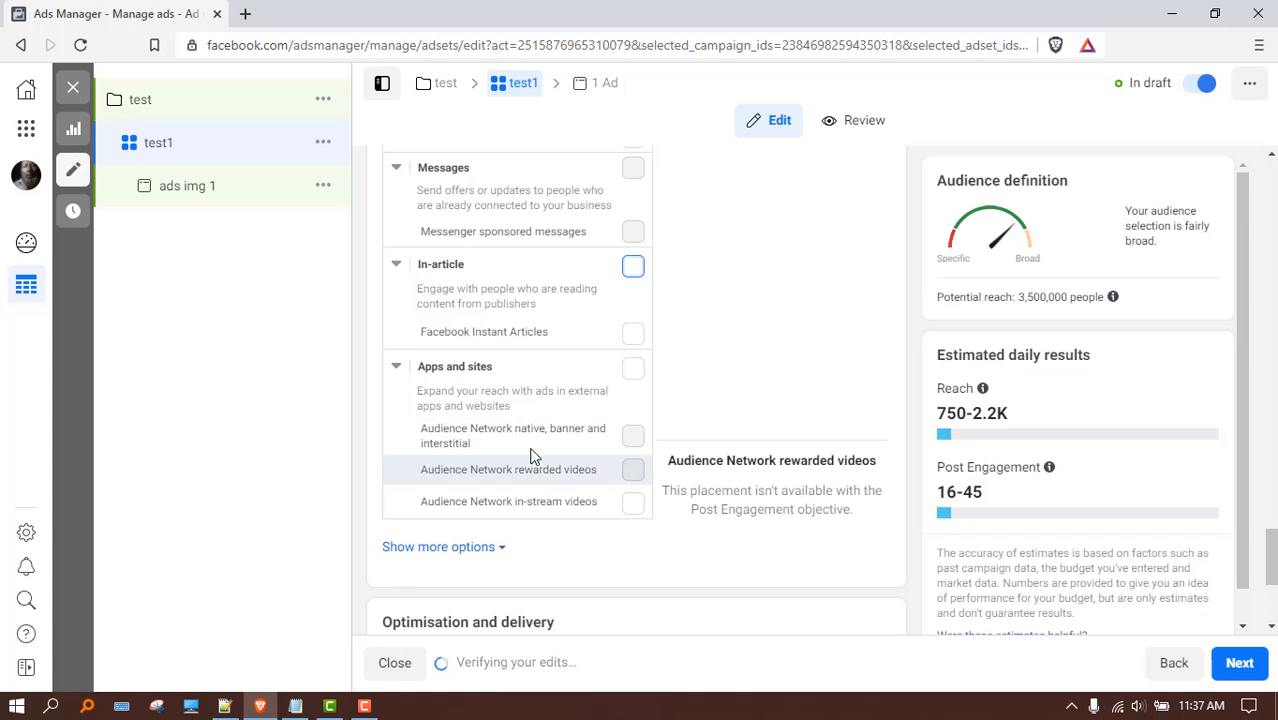
{"action": "scroll", "coordinate": [531, 450], "scroll_direction": "up", "scroll_amount": 12}
{"action": "scroll", "coordinate": [531, 455], "scroll_direction": "up", "scroll_amount": 5}
{"action": "scroll", "coordinate": [553, 413], "scroll_direction": "down", "scroll_amount": 3}
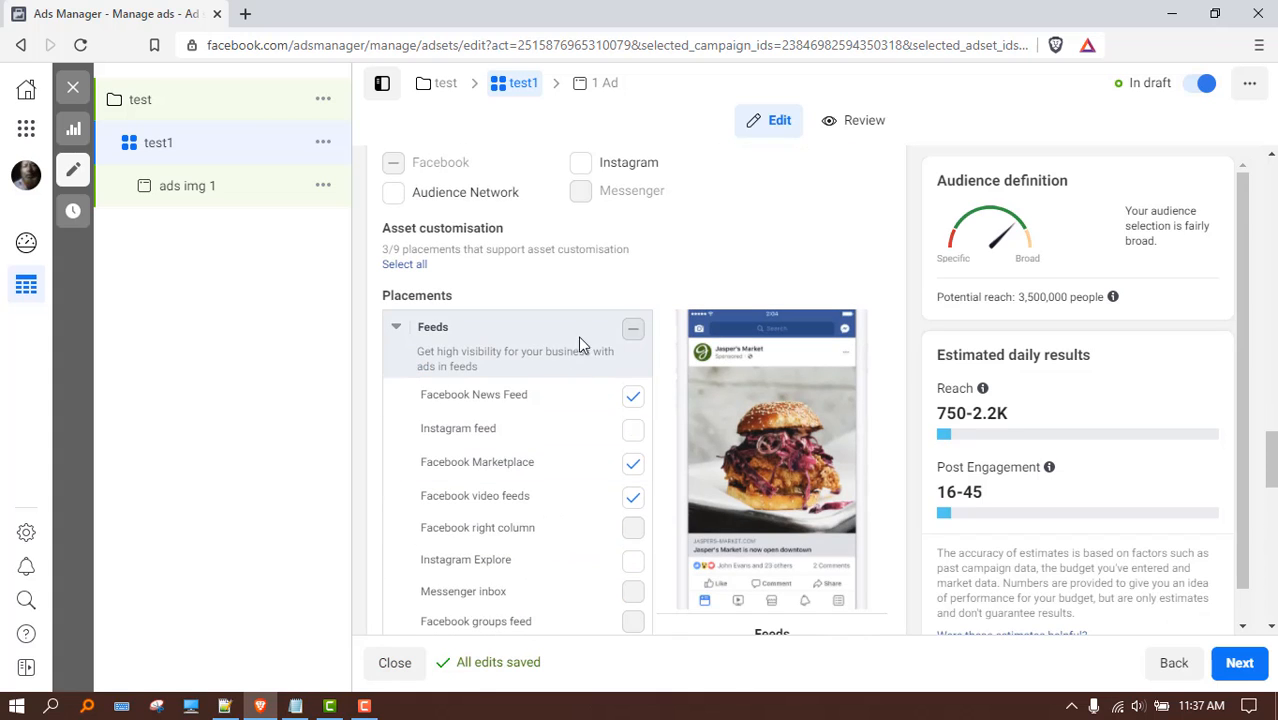
- Open the optimisation for ad delivery for editing, choose Post Engagement, and look at the alternative options
{"action": "scroll", "coordinate": [650, 405], "scroll_direction": "down", "scroll_amount": 10}
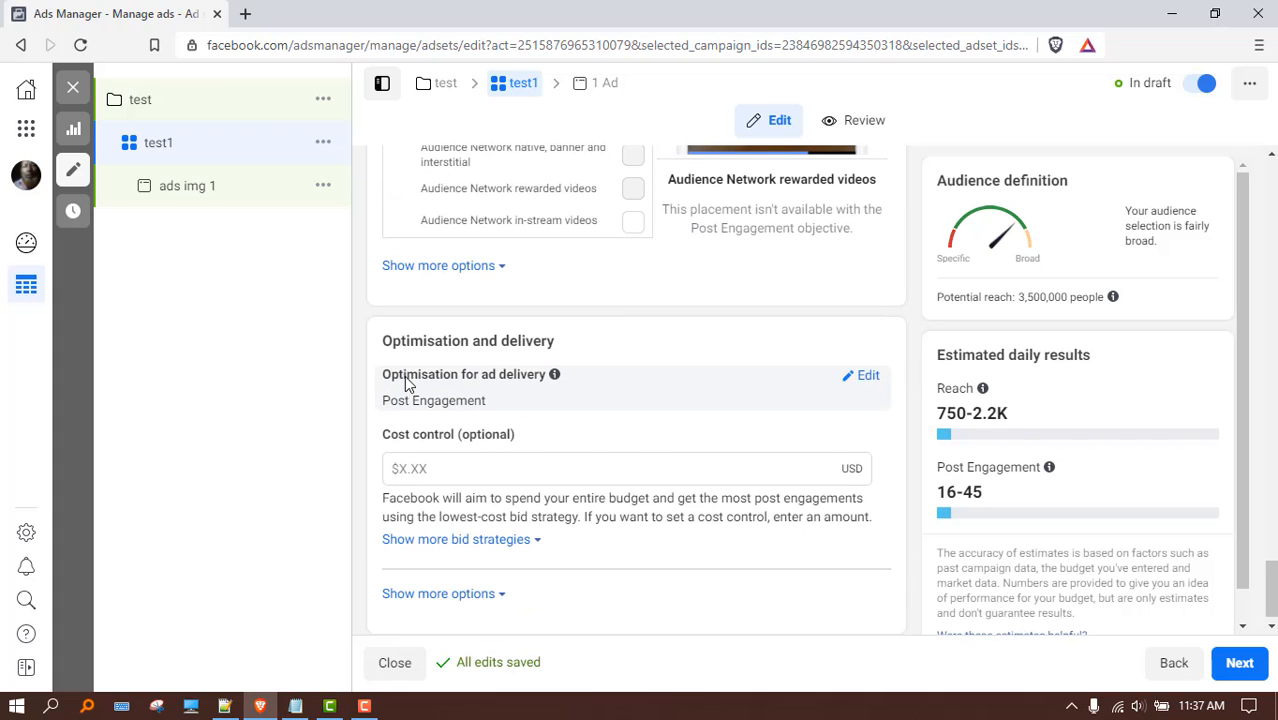
{"action": "left_click_drag", "start_coordinate": [403, 377], "coordinate": [502, 379]}
{"action": "left_click", "coordinate": [484, 378]}
{"action": "left_click", "coordinate": [862, 375]}
{"action": "left_click", "coordinate": [490, 404]}
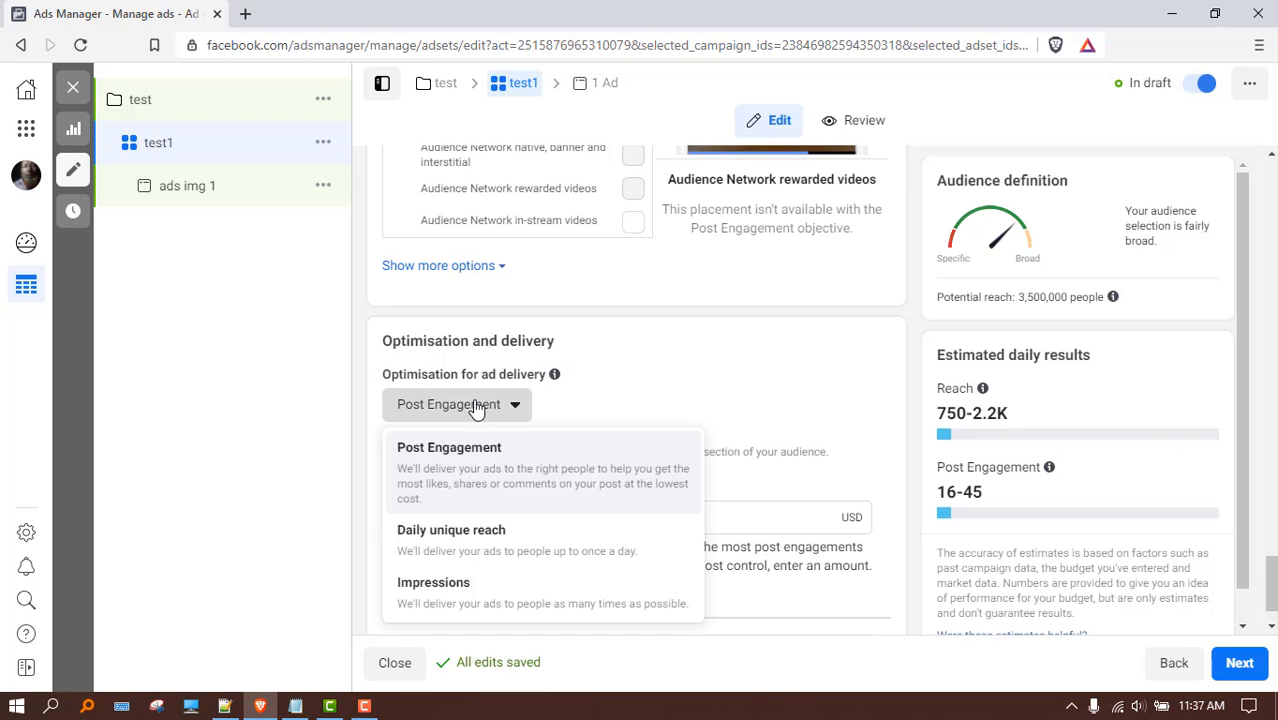
{"action": "left_click", "coordinate": [459, 458]}
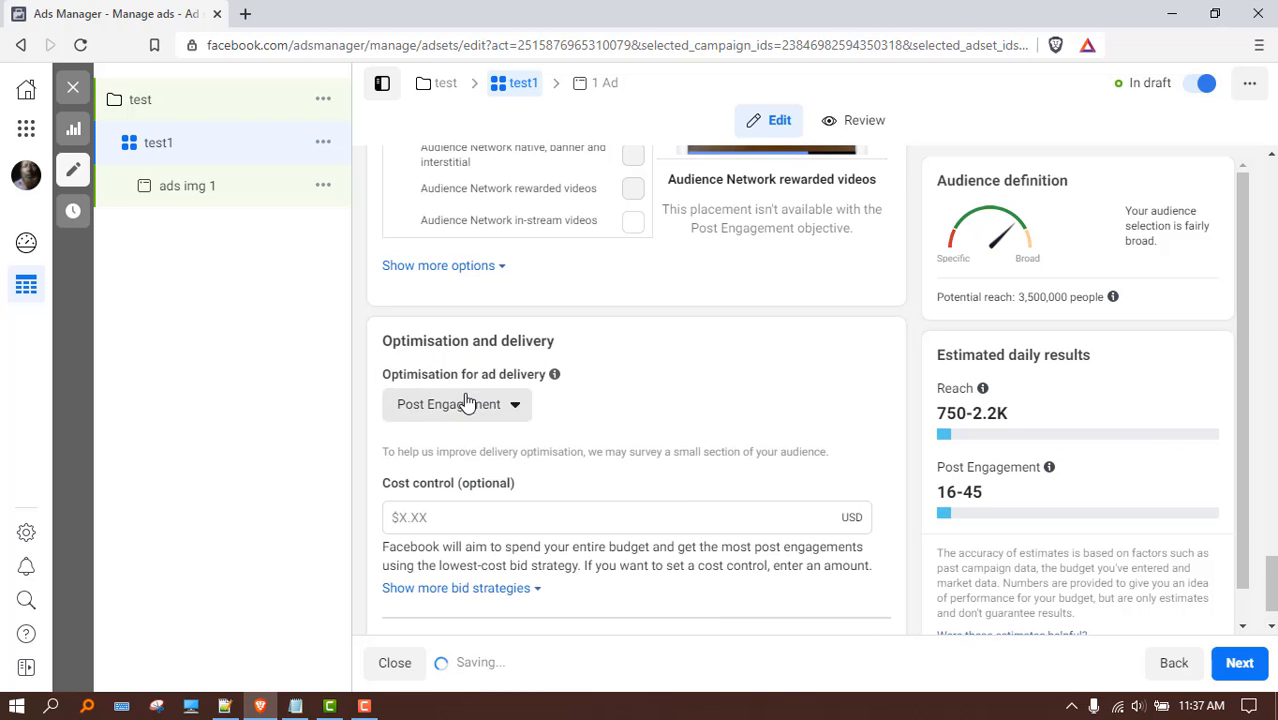
{"action": "left_click", "coordinate": [463, 406]}
{"action": "left_click", "coordinate": [458, 447]}
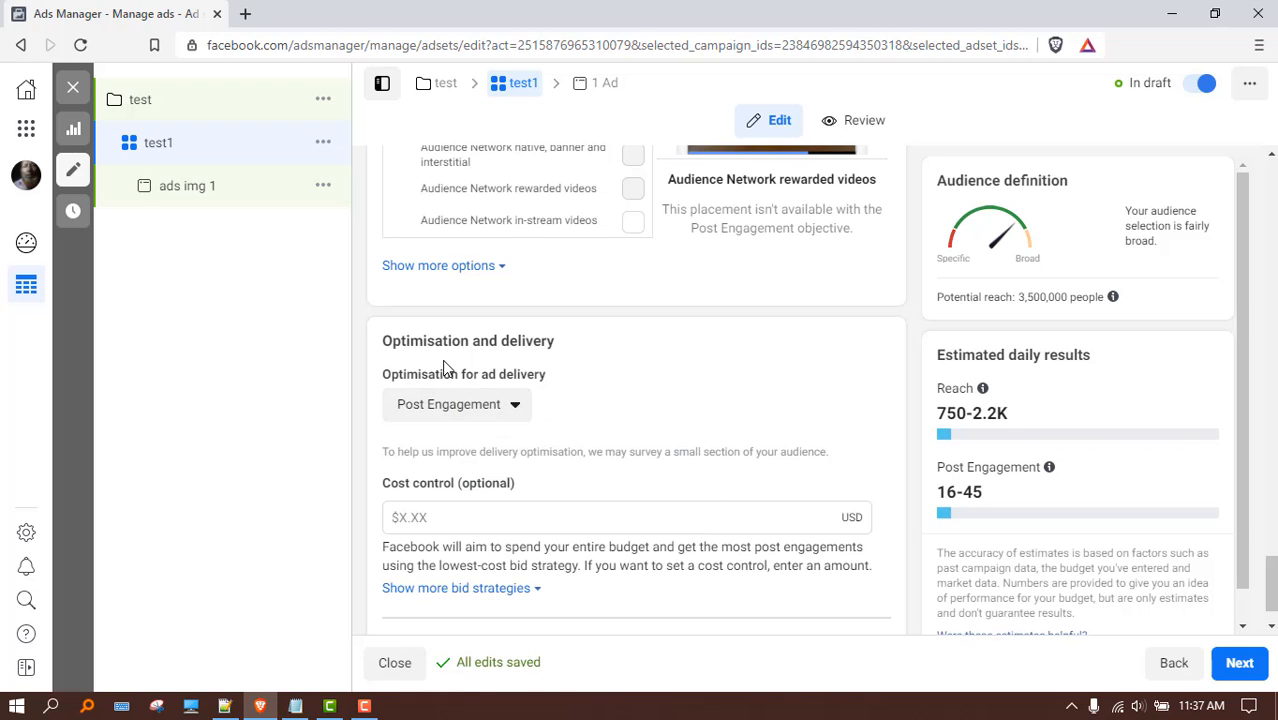
{"action": "left_click", "coordinate": [486, 400]}
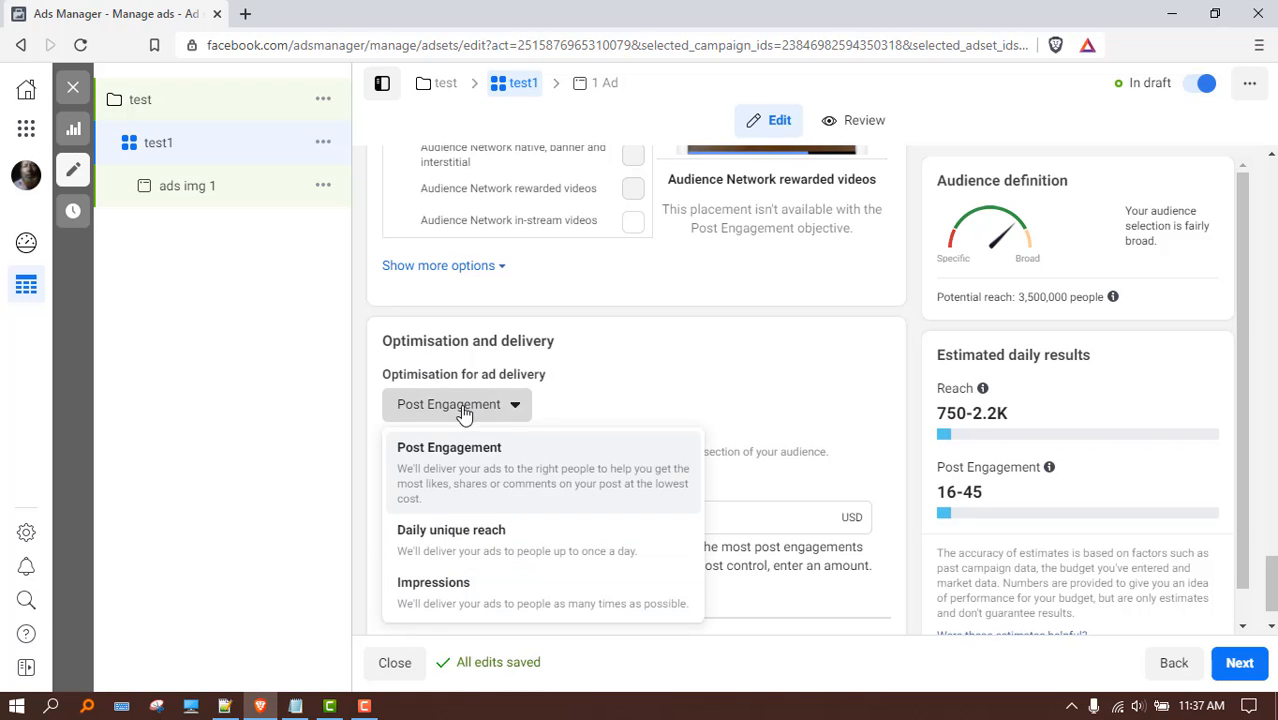
{"action": "left_click", "coordinate": [475, 358]}
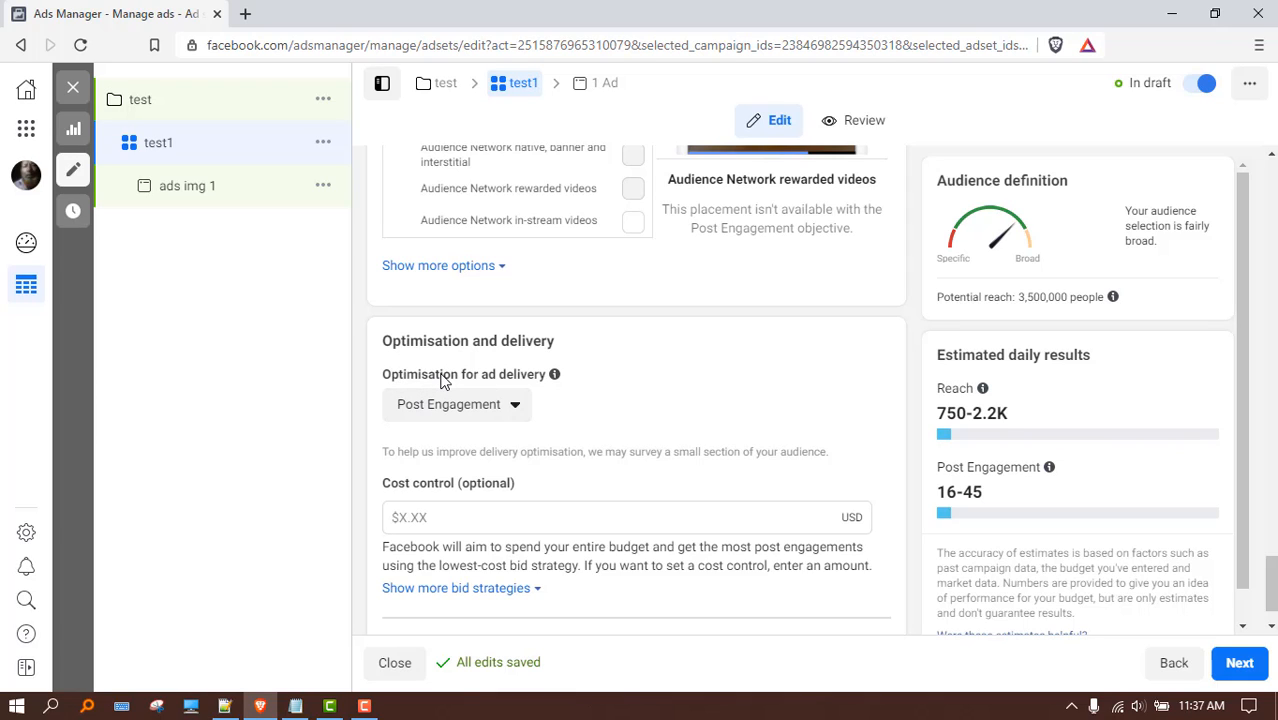
- Expand the additional optimisation and delivery options, and continue to the ad's settings
{"action": "scroll", "coordinate": [445, 380], "scroll_direction": "down", "scroll_amount": 1}
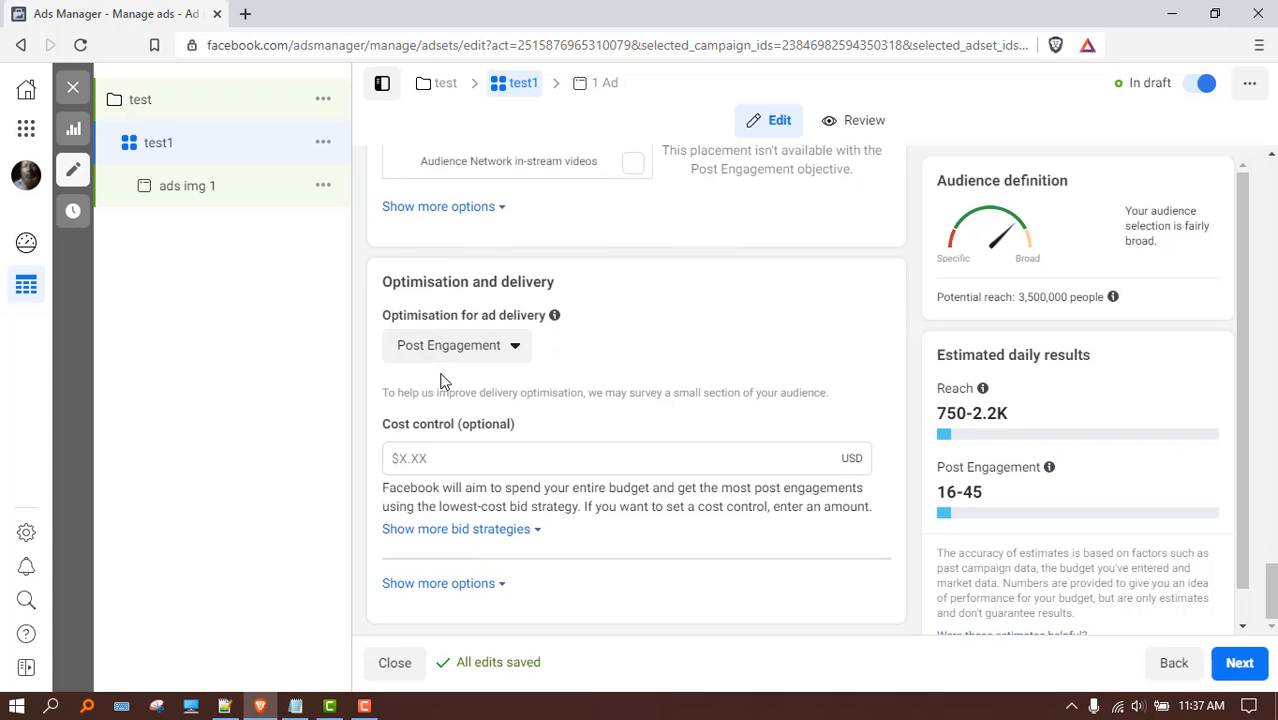
{"action": "left_click", "coordinate": [479, 583]}
{"action": "scroll", "coordinate": [502, 557], "scroll_direction": "down", "scroll_amount": 1}
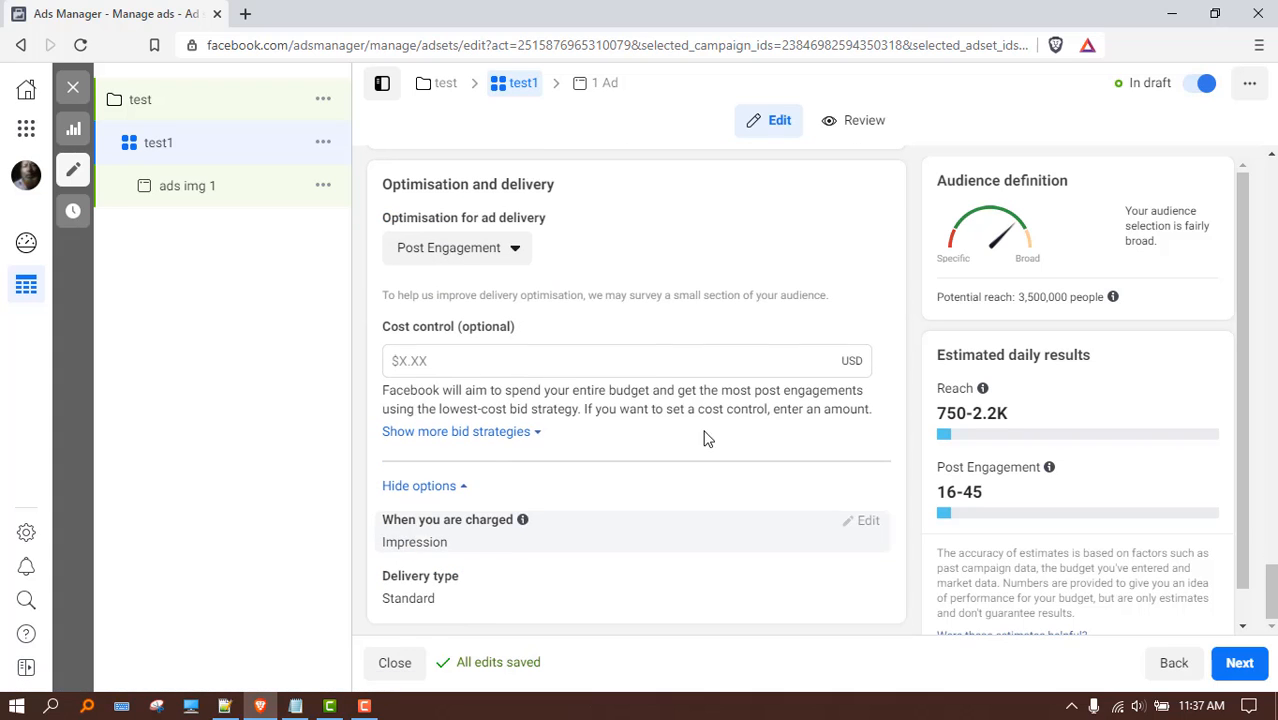
{"action": "left_click", "coordinate": [1238, 663]}
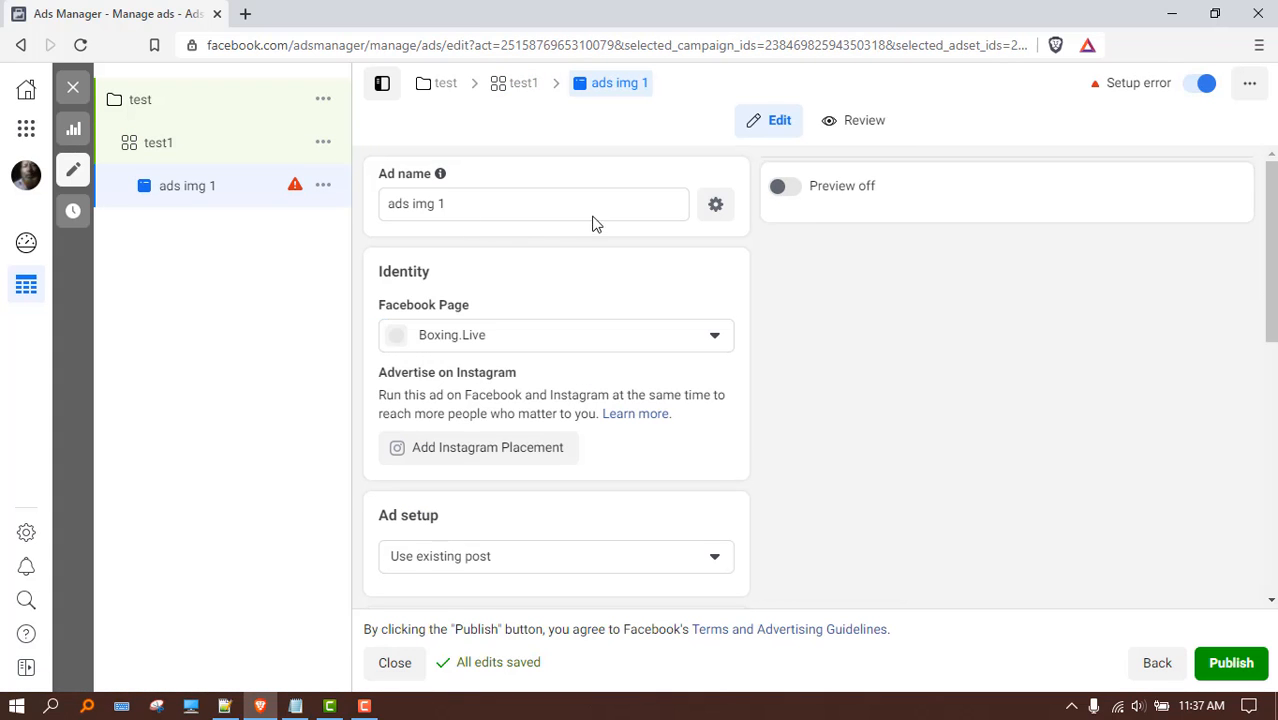
- Choose Boxing.Live as the Facebook Page for the ad's identity
{"action": "scroll", "coordinate": [499, 280], "scroll_direction": "down", "scroll_amount": 1}
{"action": "left_click", "coordinate": [490, 250]}
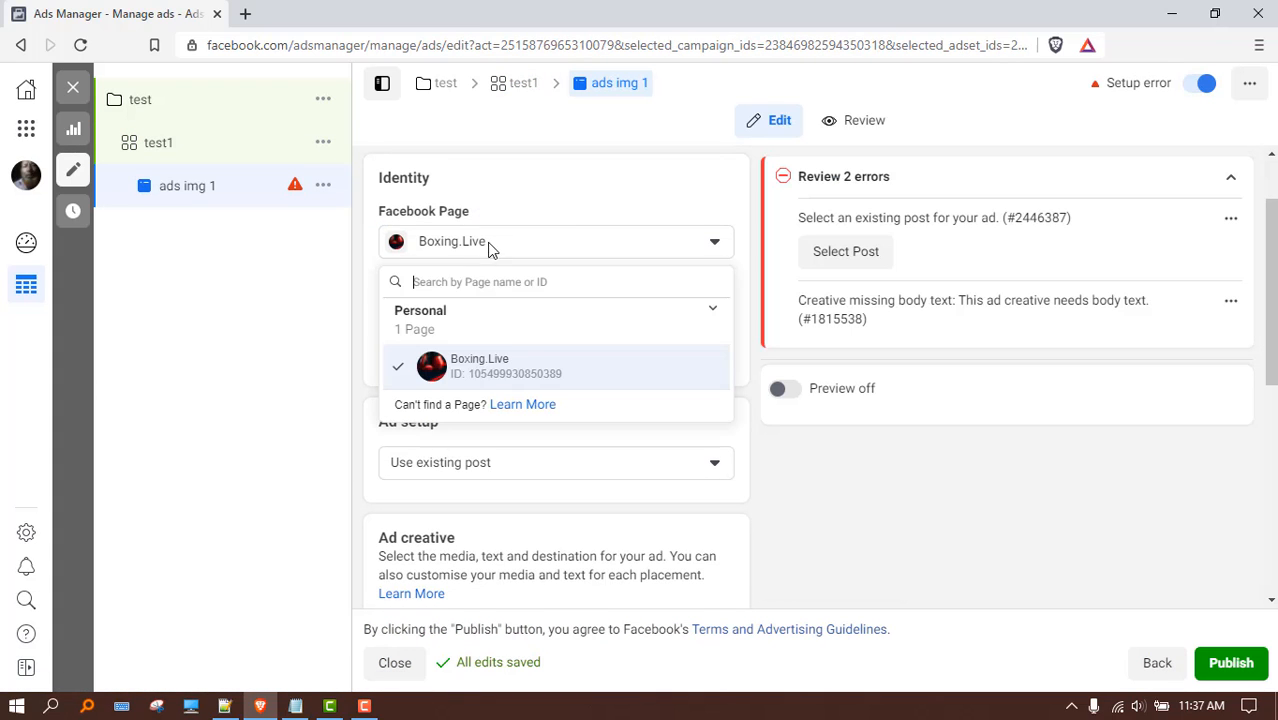
{"action": "left_click", "coordinate": [479, 369]}
{"action": "scroll", "coordinate": [579, 192], "scroll_direction": "down", "scroll_amount": 1}
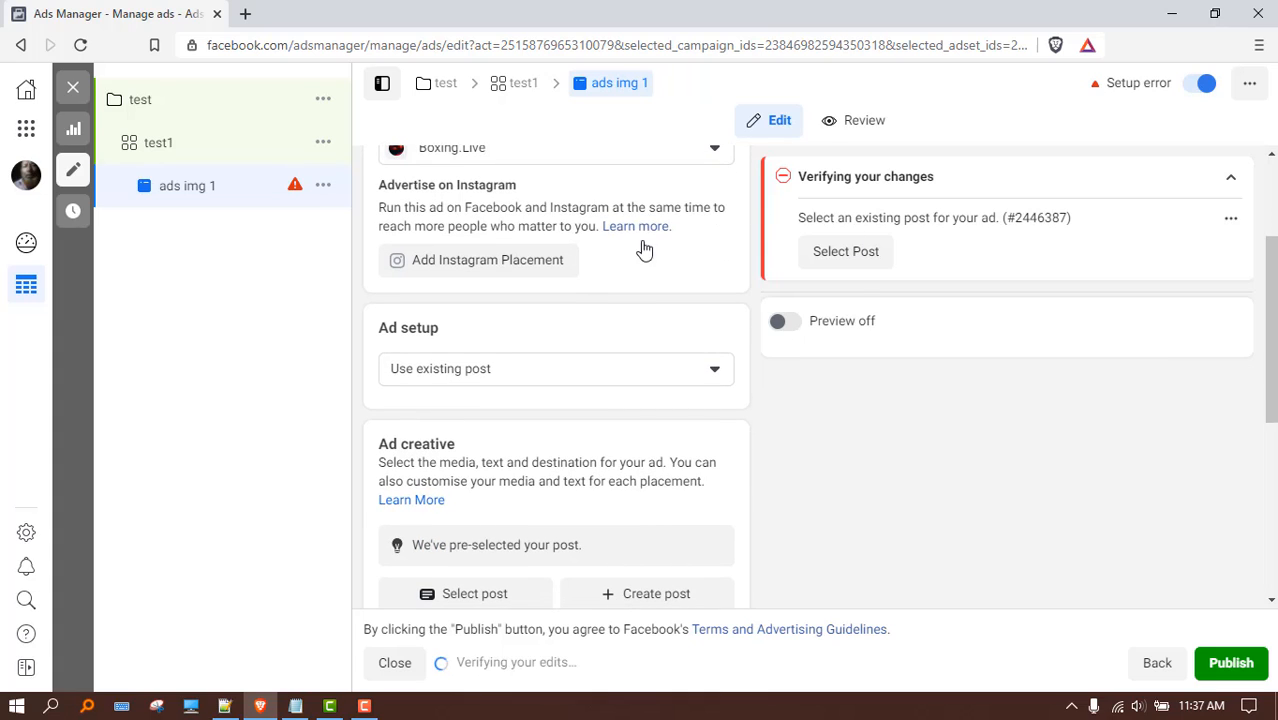
{"action": "scroll", "coordinate": [502, 285], "scroll_direction": "down", "scroll_amount": 1}
{"action": "scroll", "coordinate": [505, 270], "scroll_direction": "down", "scroll_amount": 1}
{"action": "scroll", "coordinate": [492, 275], "scroll_direction": "up", "scroll_amount": 1}
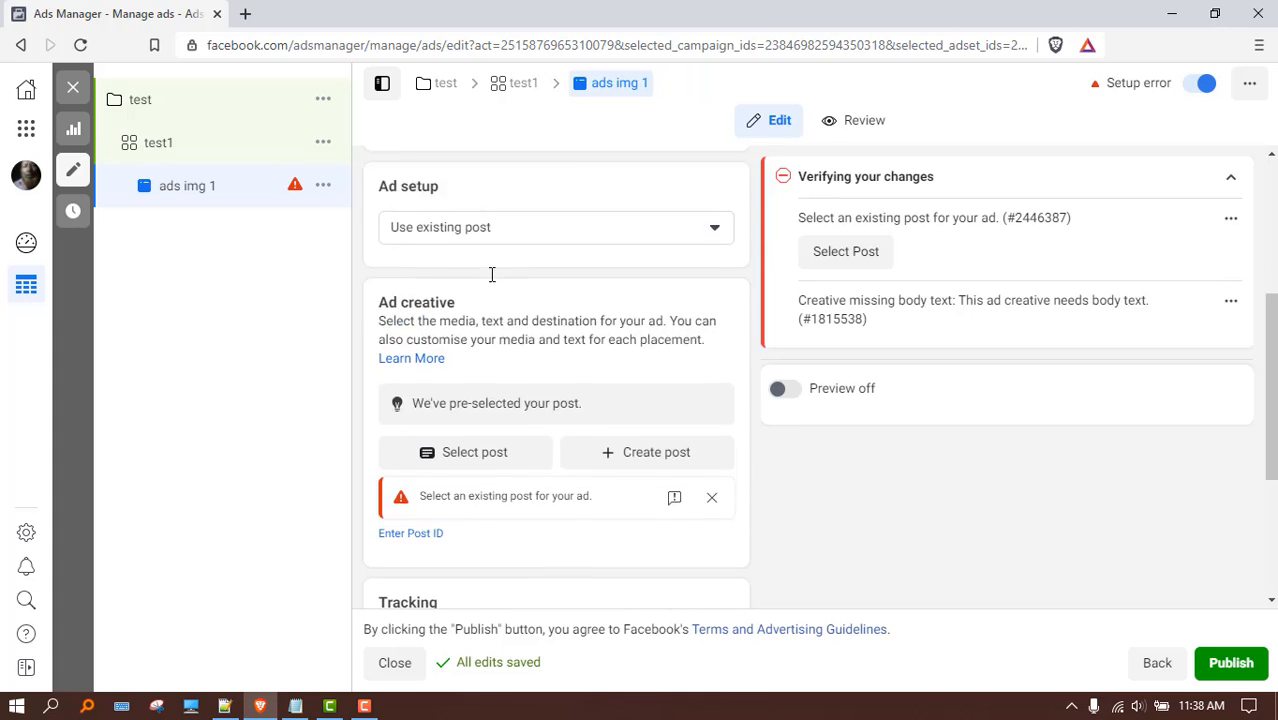
{"action": "scroll", "coordinate": [506, 281], "scroll_direction": "down", "scroll_amount": 2}
{"action": "left_click", "coordinate": [470, 318]}
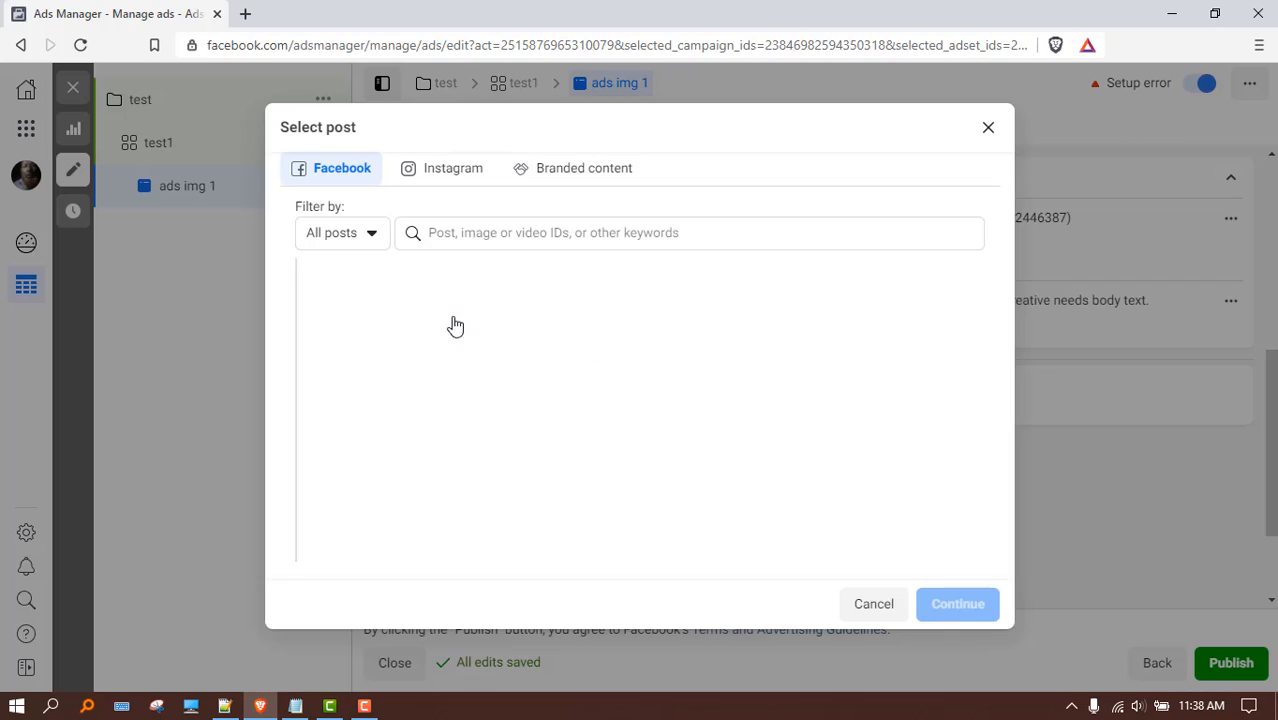
{"action": "left_click", "coordinate": [988, 130]}
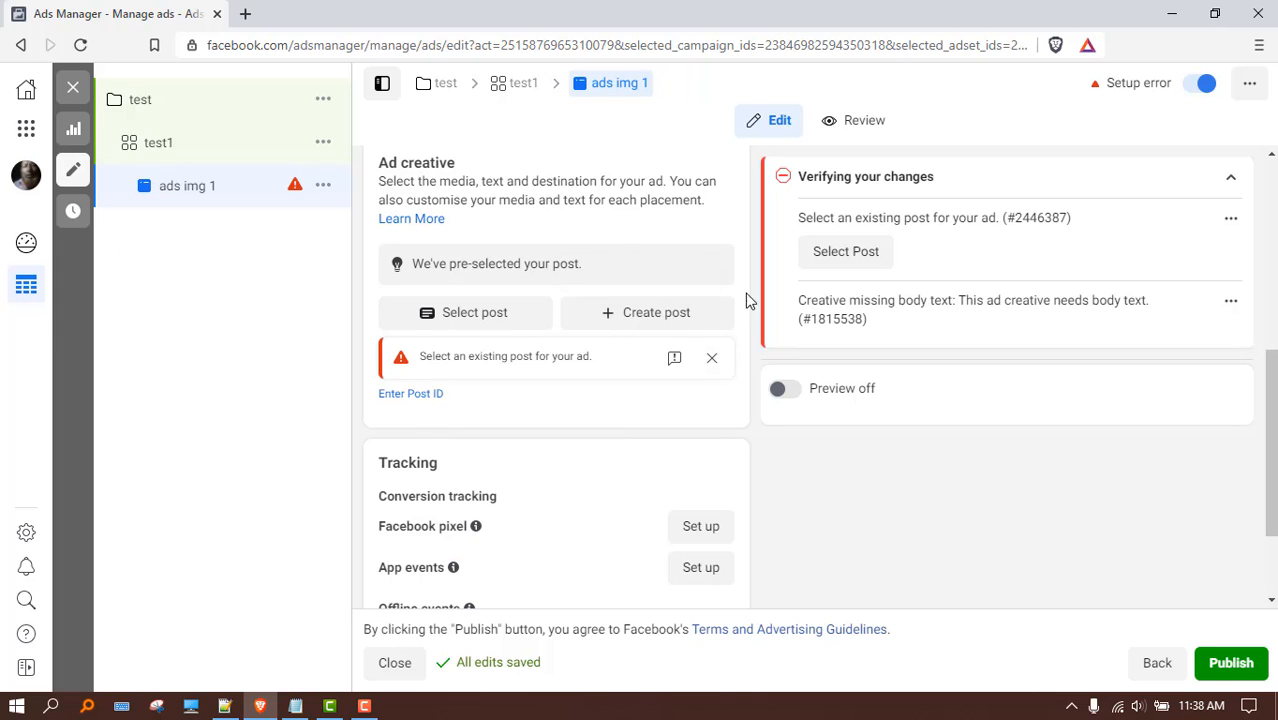
{"action": "left_click", "coordinate": [575, 313]}
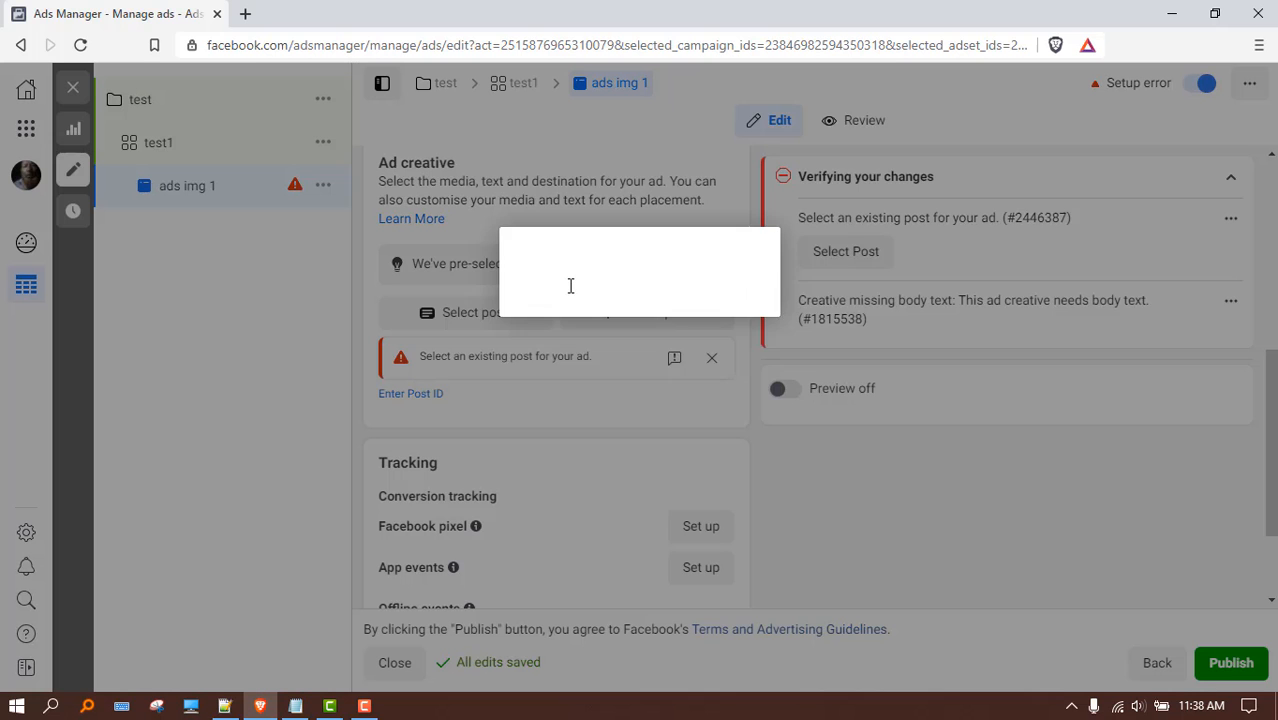
{"action": "left_click", "coordinate": [921, 441]}
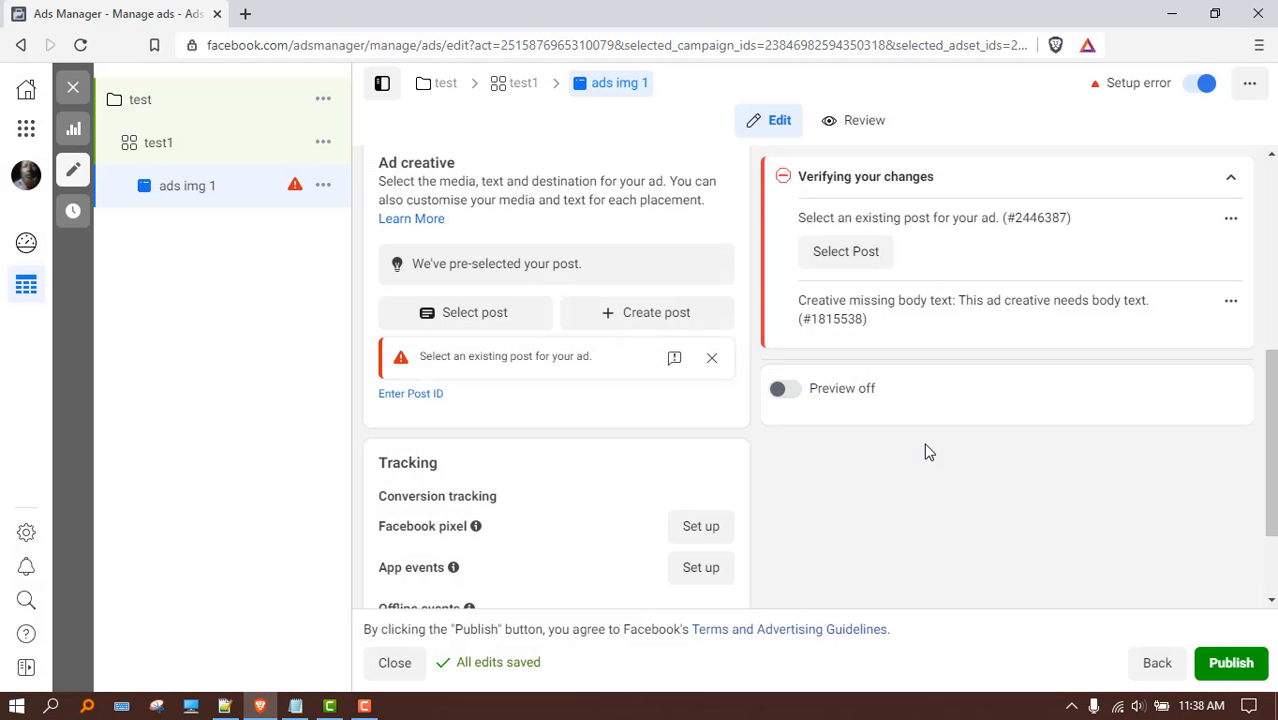
- Select the existing "Get Boxing News - Boxing Fights, Fixtures, Results" Facebook post as the ad creative
{"action": "left_click", "coordinate": [476, 318]}
{"action": "left_click", "coordinate": [522, 333]}
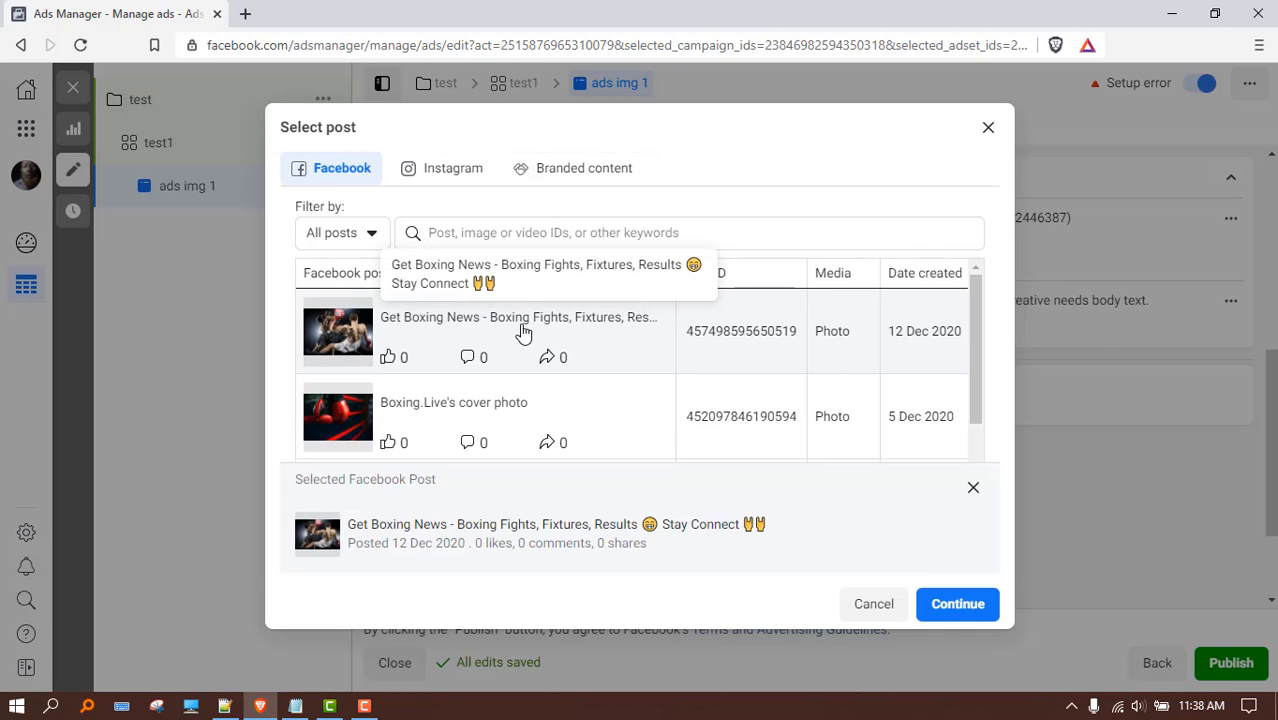
{"action": "left_click", "coordinate": [995, 608]}
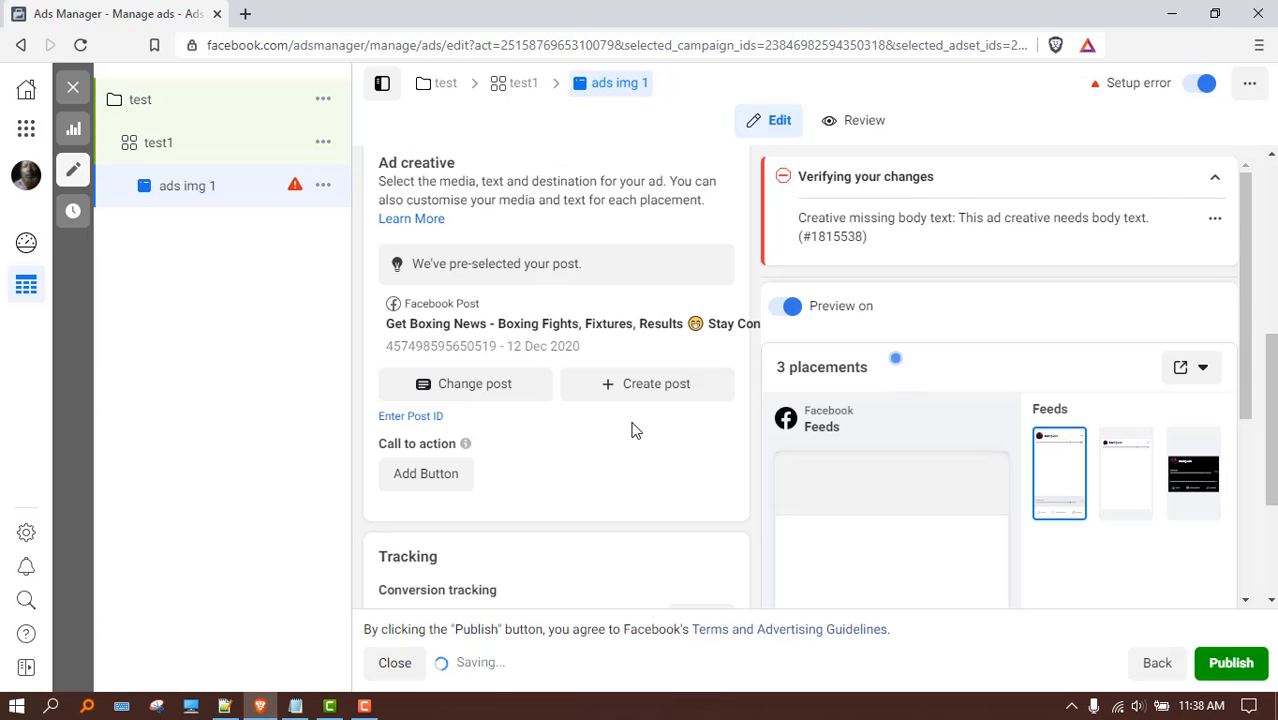
- Review the ad's Facebook feed preview and its call to action, placement and tracking settings
{"action": "scroll", "coordinate": [841, 468], "scroll_direction": "down", "scroll_amount": 1}
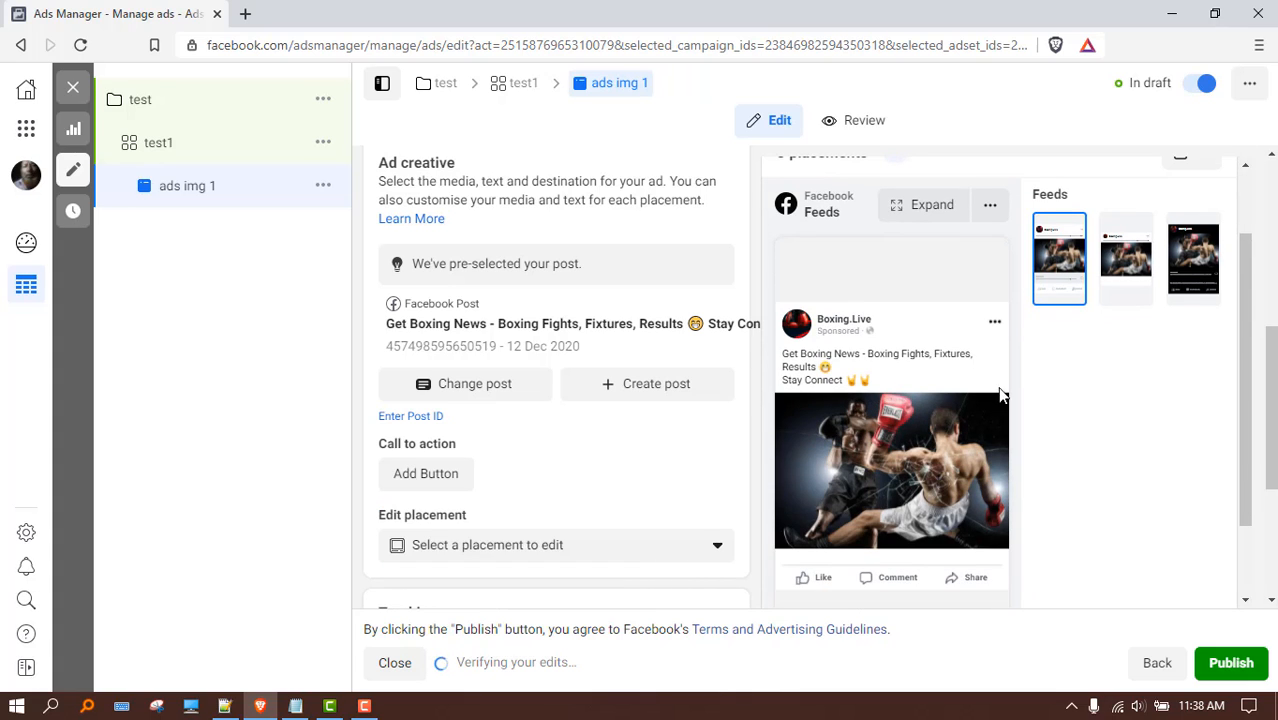
{"action": "scroll", "coordinate": [949, 435], "scroll_direction": "down", "scroll_amount": 1}
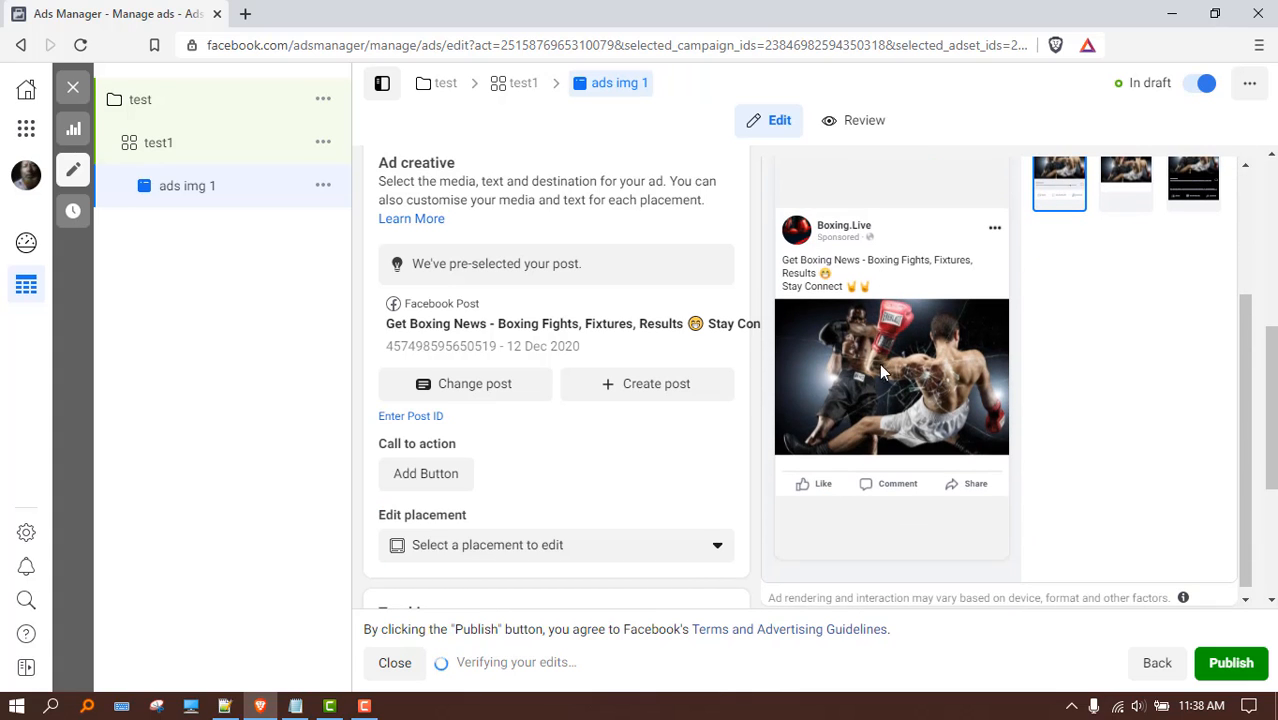
{"action": "scroll", "coordinate": [570, 346], "scroll_direction": "down", "scroll_amount": 2}
{"action": "scroll", "coordinate": [570, 346], "scroll_direction": "down", "scroll_amount": 1}
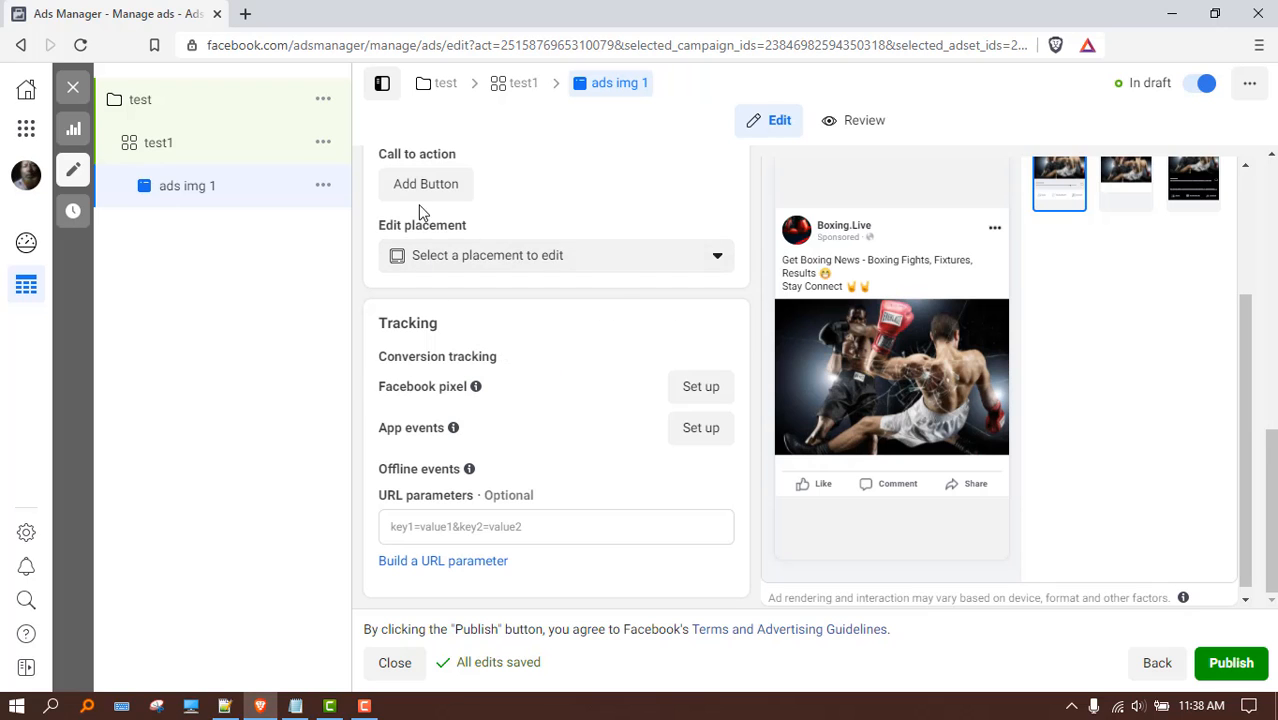
{"action": "scroll", "coordinate": [423, 214], "scroll_direction": "up", "scroll_amount": 1}
{"action": "scroll", "coordinate": [875, 398], "scroll_direction": "up", "scroll_amount": 1}
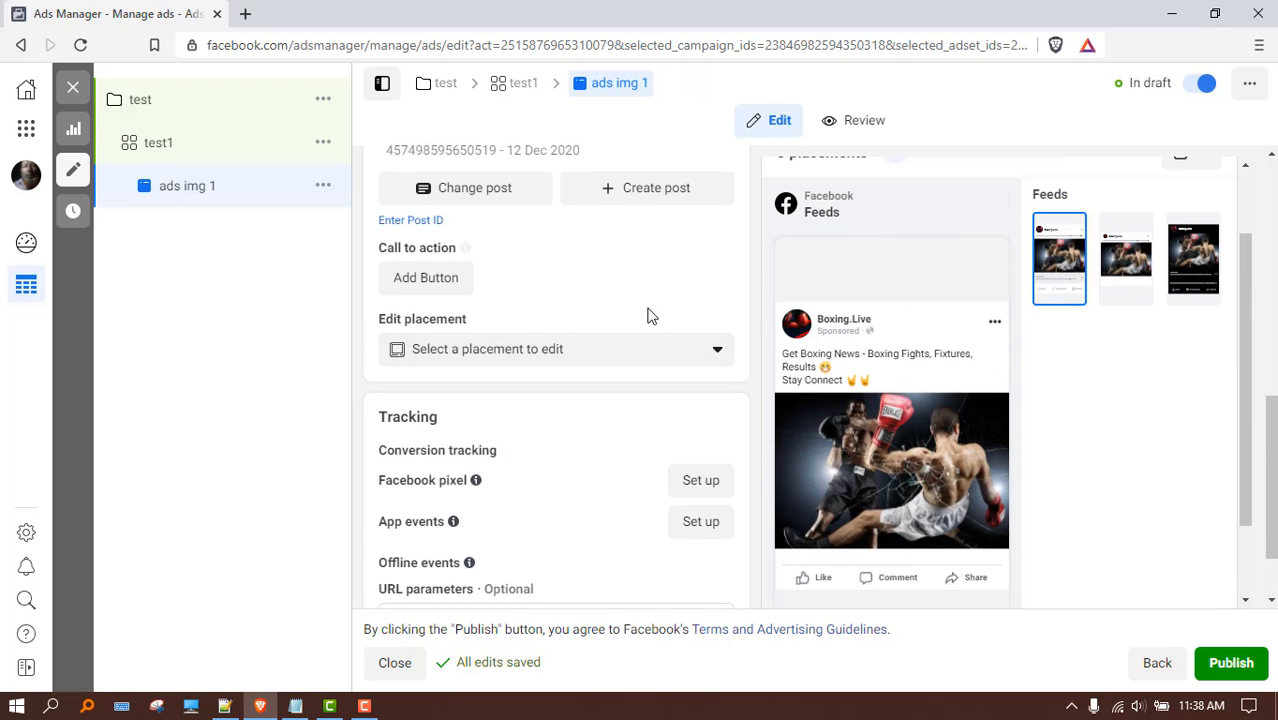
- Add a Send Message call to action to the ad's existing post and update the post
{"action": "left_click", "coordinate": [447, 298]}
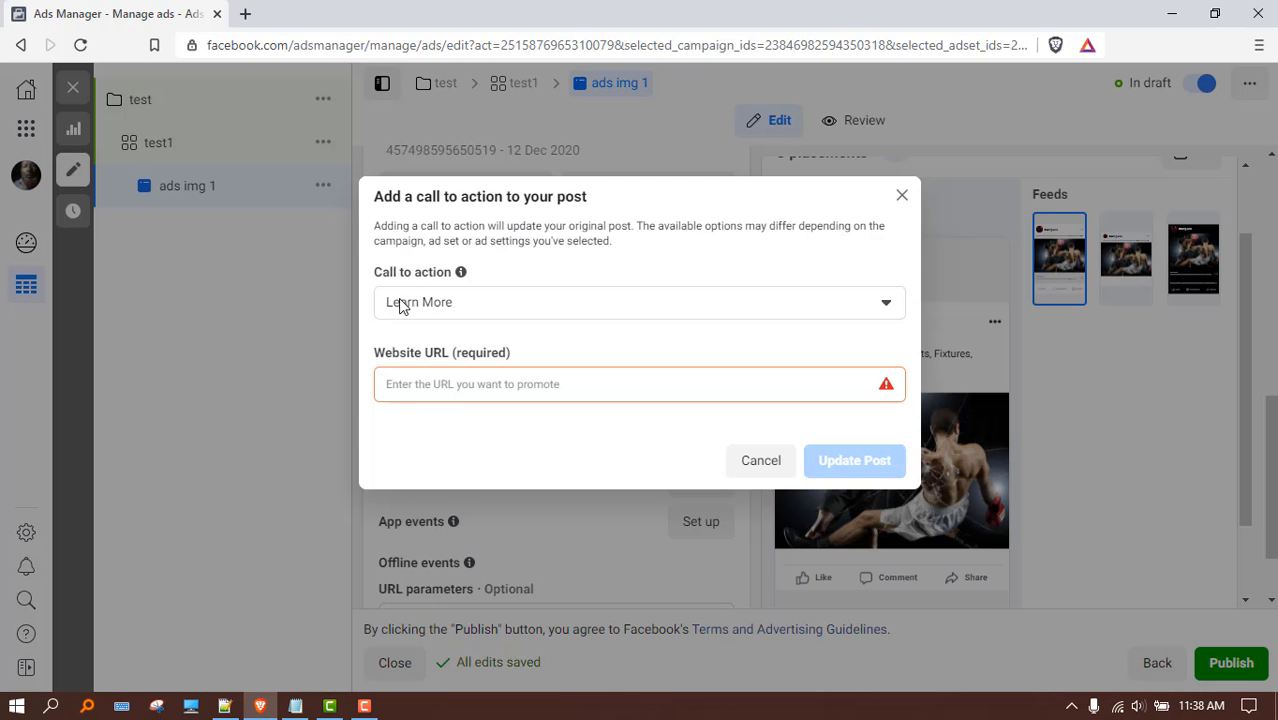
{"action": "left_click", "coordinate": [505, 312]}
{"action": "left_click", "coordinate": [434, 377]}
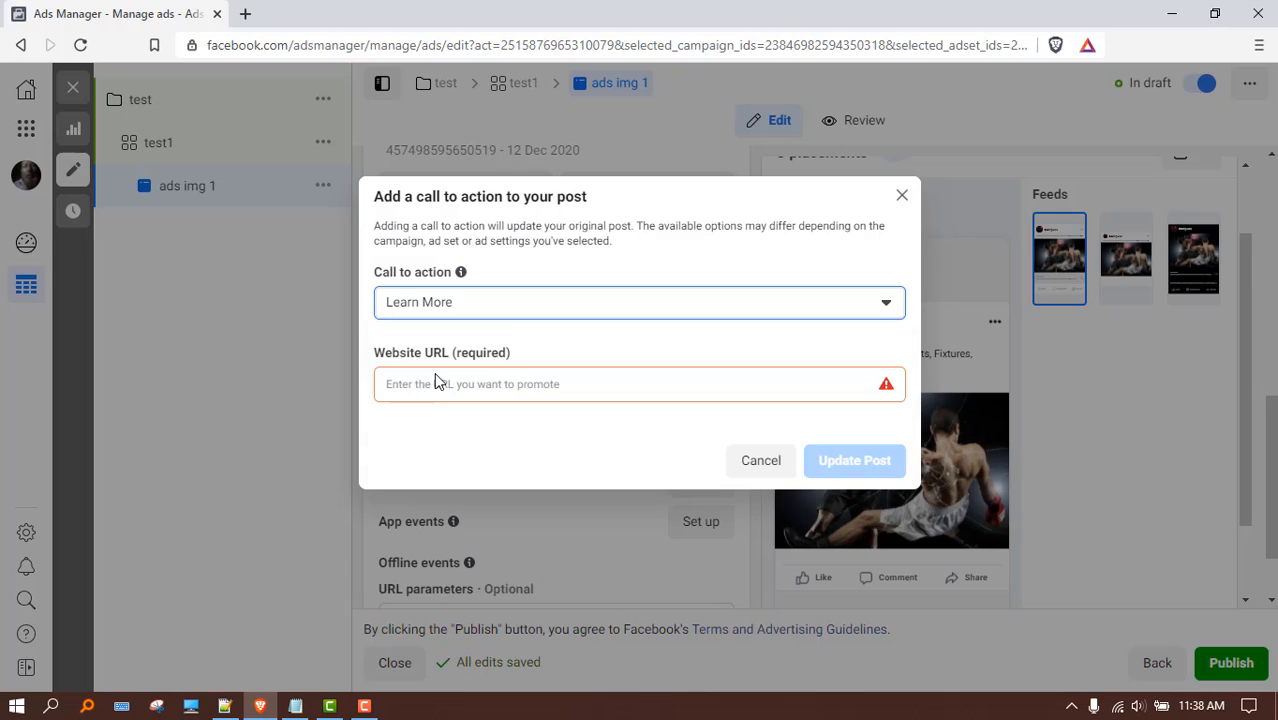
{"action": "left_click", "coordinate": [447, 390]}
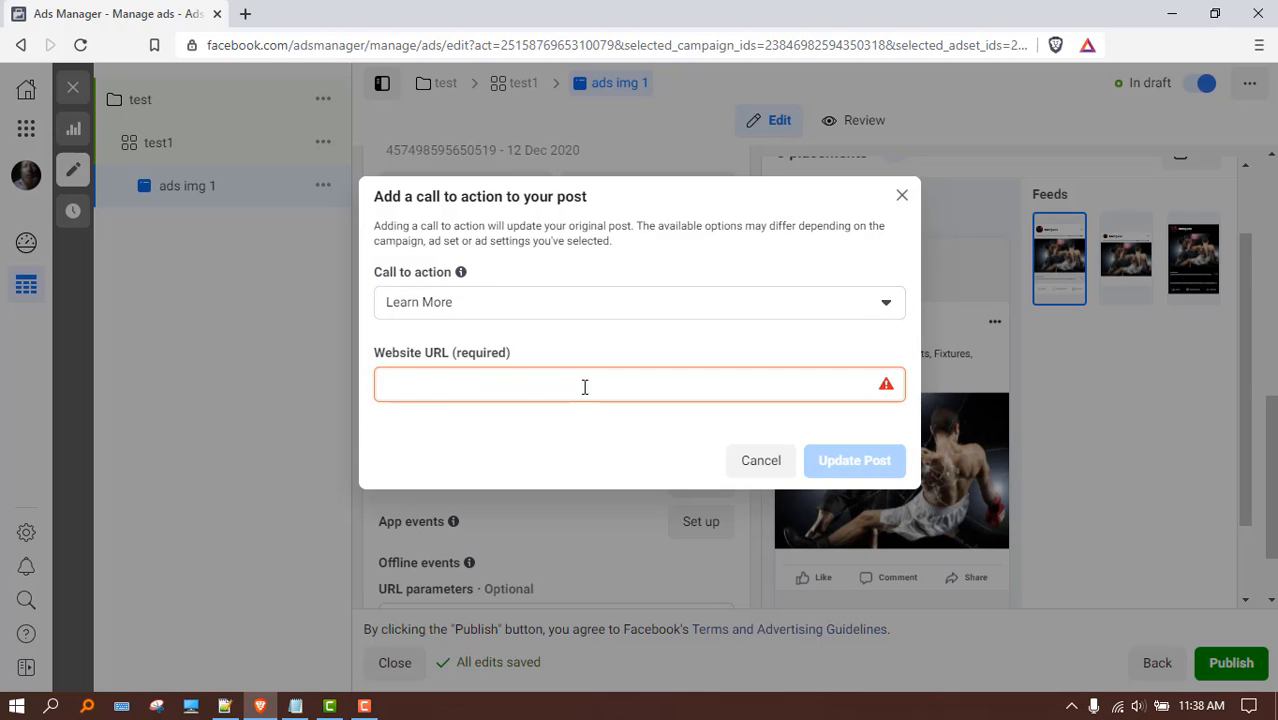
{"action": "left_click", "coordinate": [527, 306]}
{"action": "left_click", "coordinate": [460, 408]}
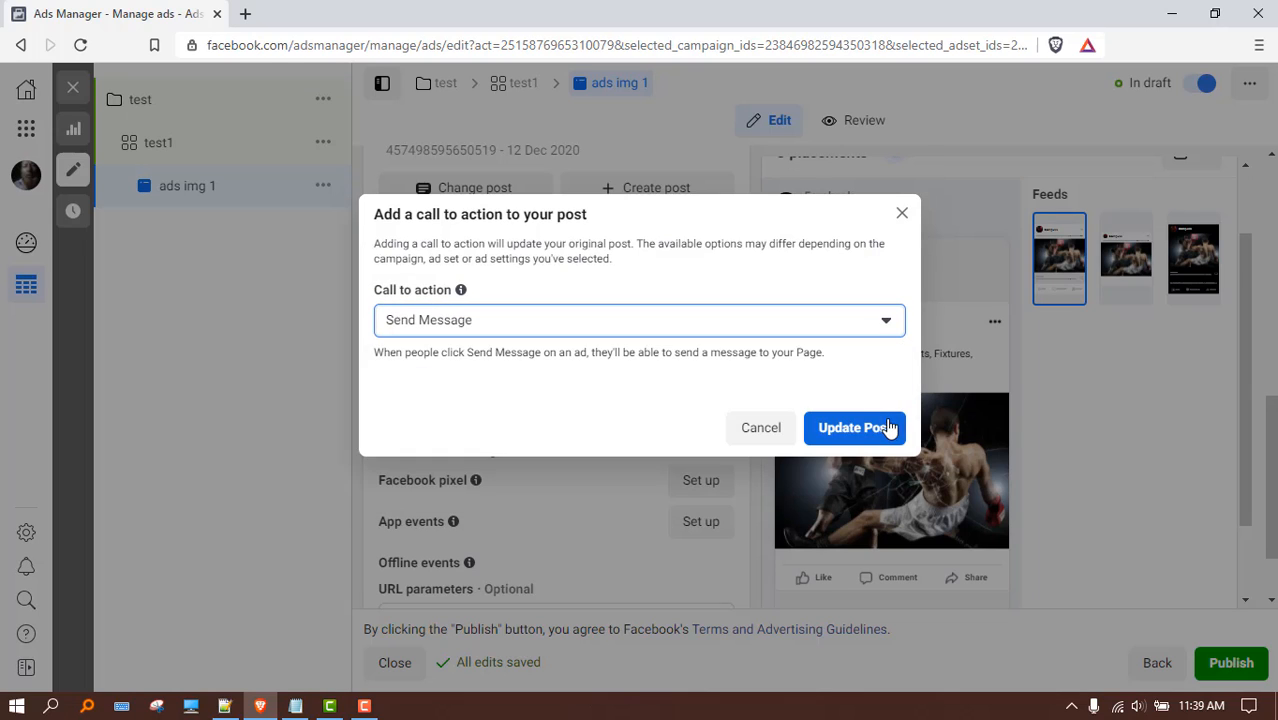
{"action": "left_click", "coordinate": [852, 427]}
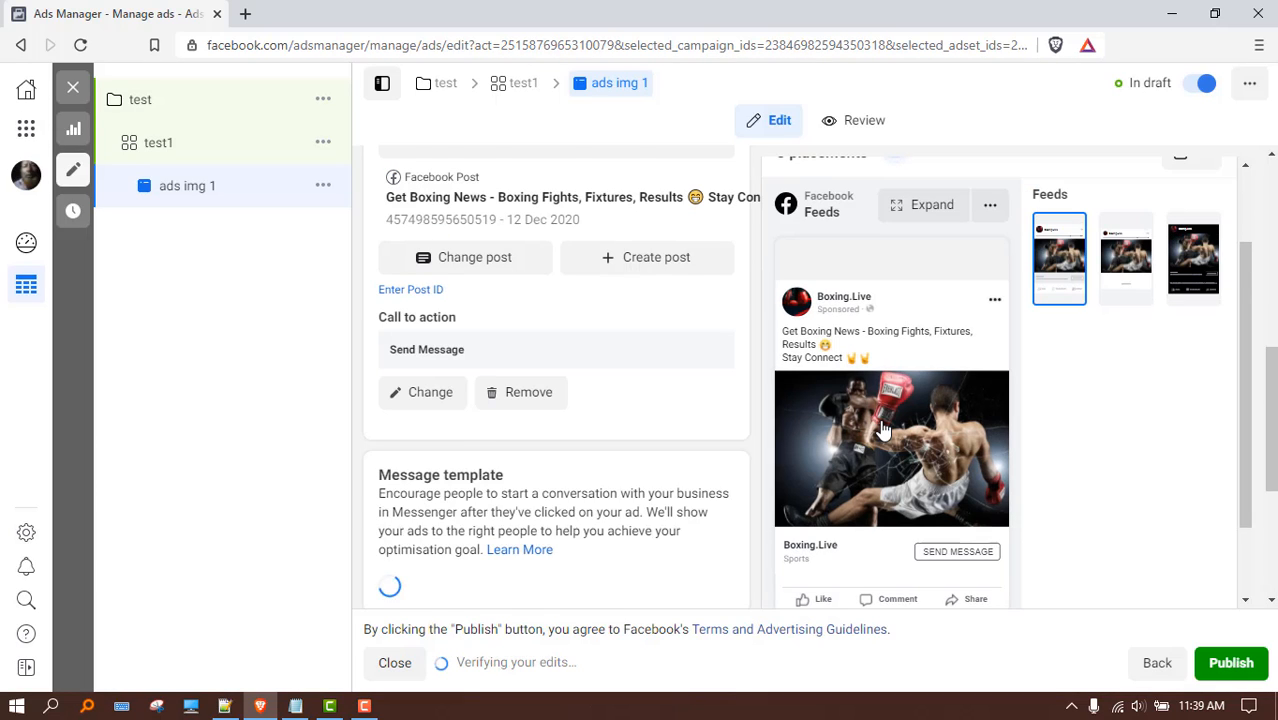
- Publish the campaign together with its ad set and ad, and dismiss the publication notice
{"action": "scroll", "coordinate": [883, 428], "scroll_direction": "down", "scroll_amount": 1}
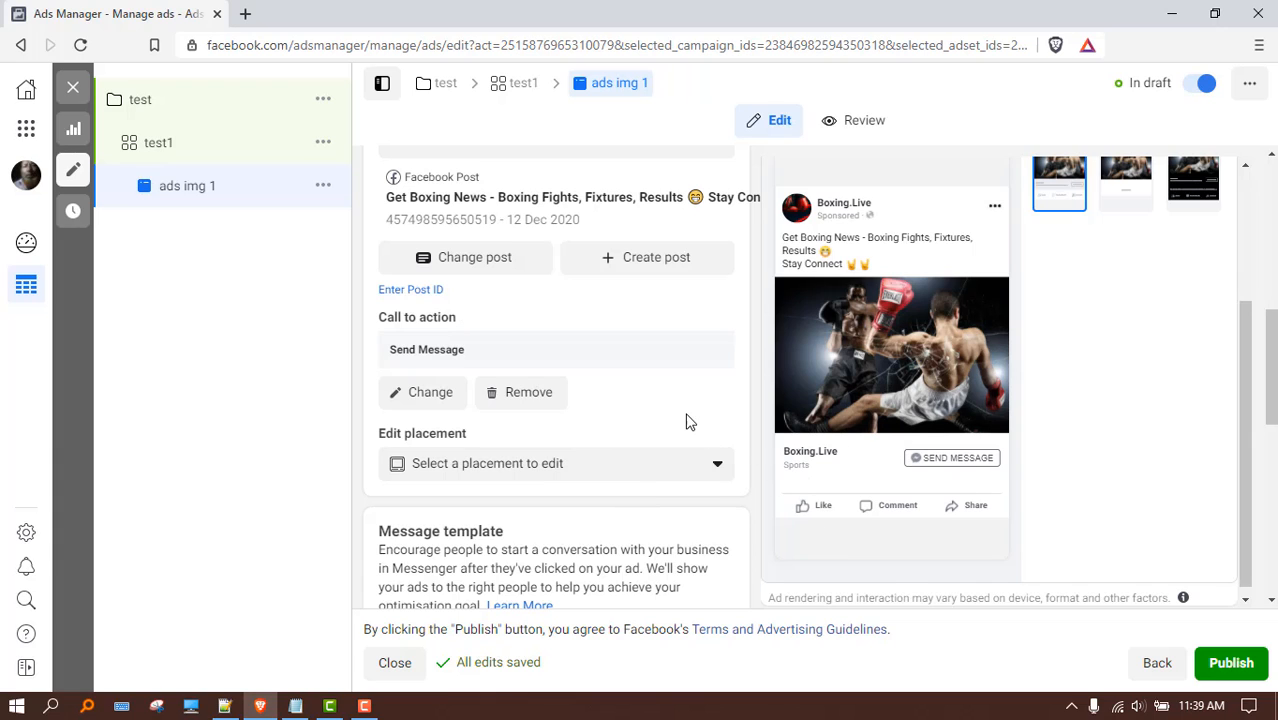
{"action": "scroll", "coordinate": [686, 421], "scroll_direction": "down", "scroll_amount": 5}
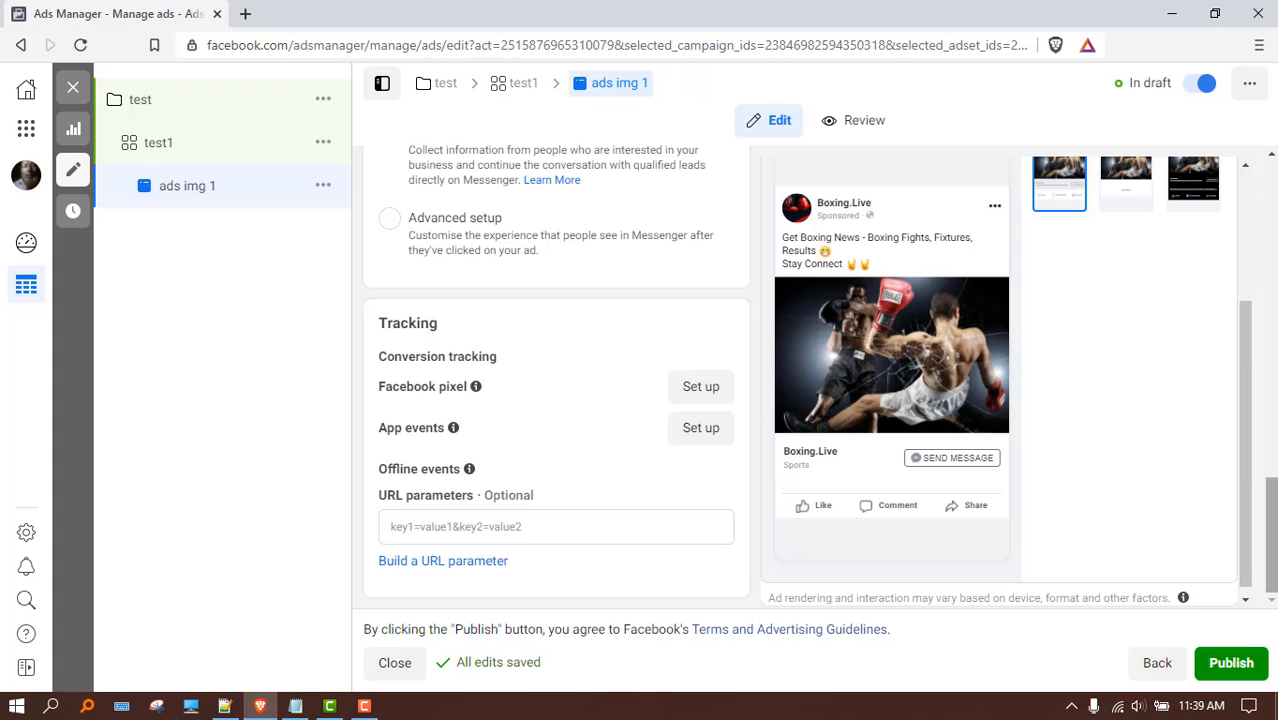
{"action": "scroll", "coordinate": [1268, 530], "scroll_direction": "up", "scroll_amount": 1}
{"action": "scroll", "coordinate": [1268, 530], "scroll_direction": "down", "scroll_amount": 1}
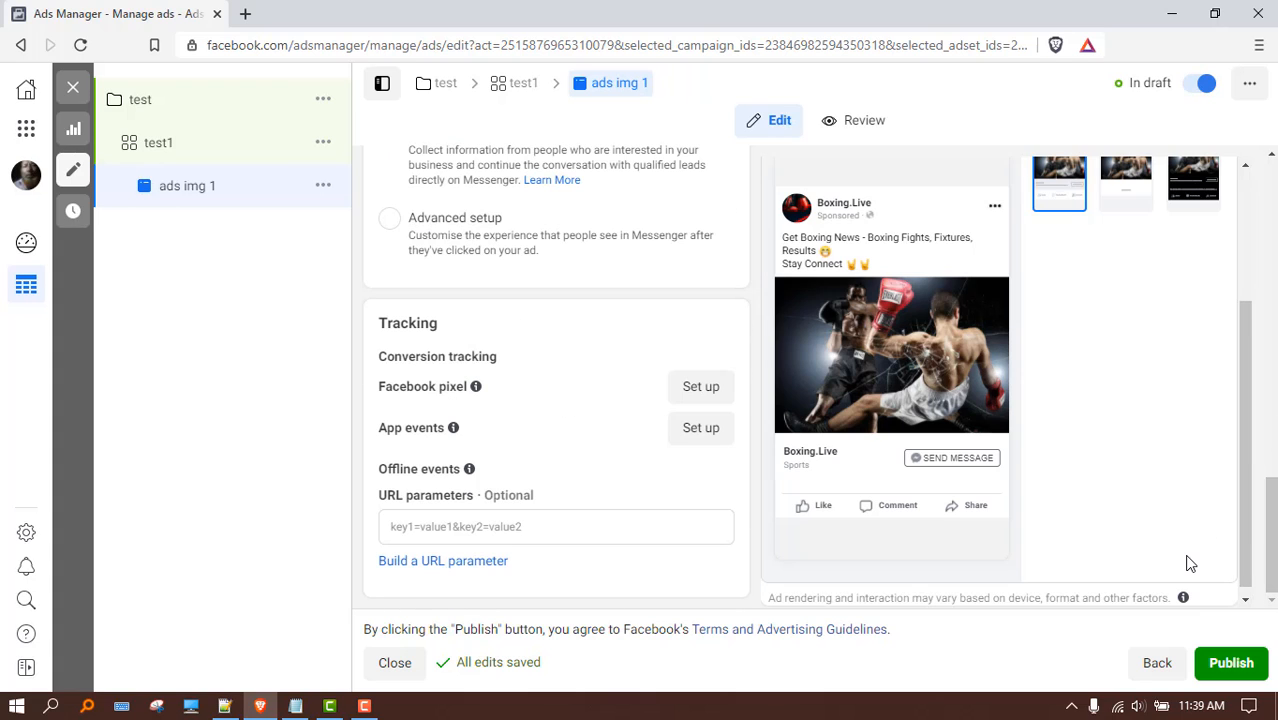
{"action": "left_click", "coordinate": [1231, 663]}
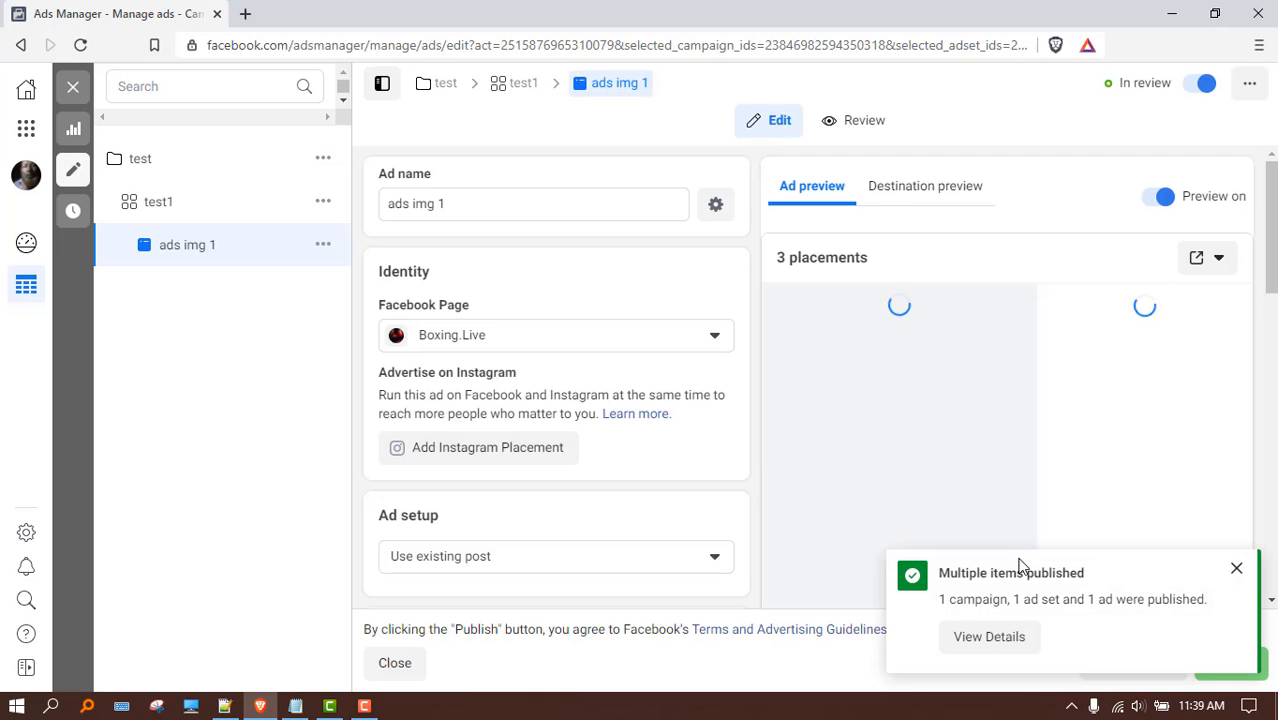
{"action": "left_click", "coordinate": [1238, 572]}
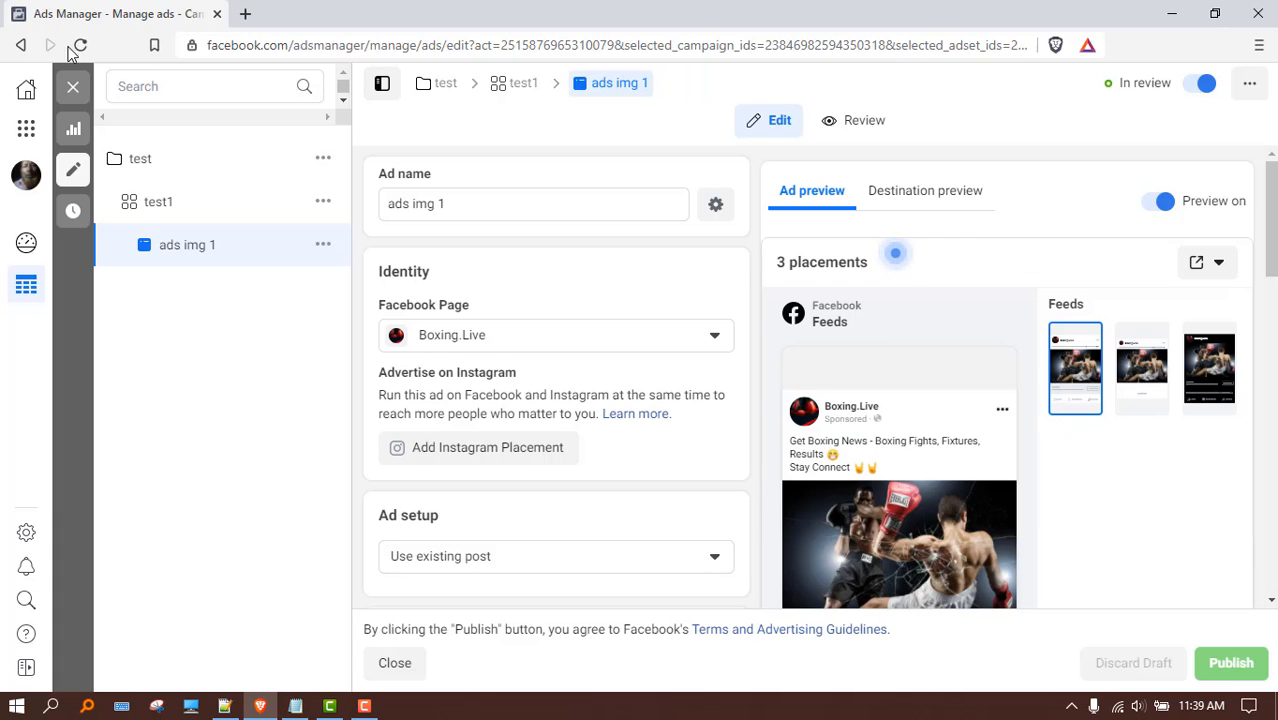
- Close the ad editor and show the campaigns list with the campaign and ad set selection filters cleared
{"action": "left_click", "coordinate": [73, 88]}
{"action": "left_click", "coordinate": [82, 277]}
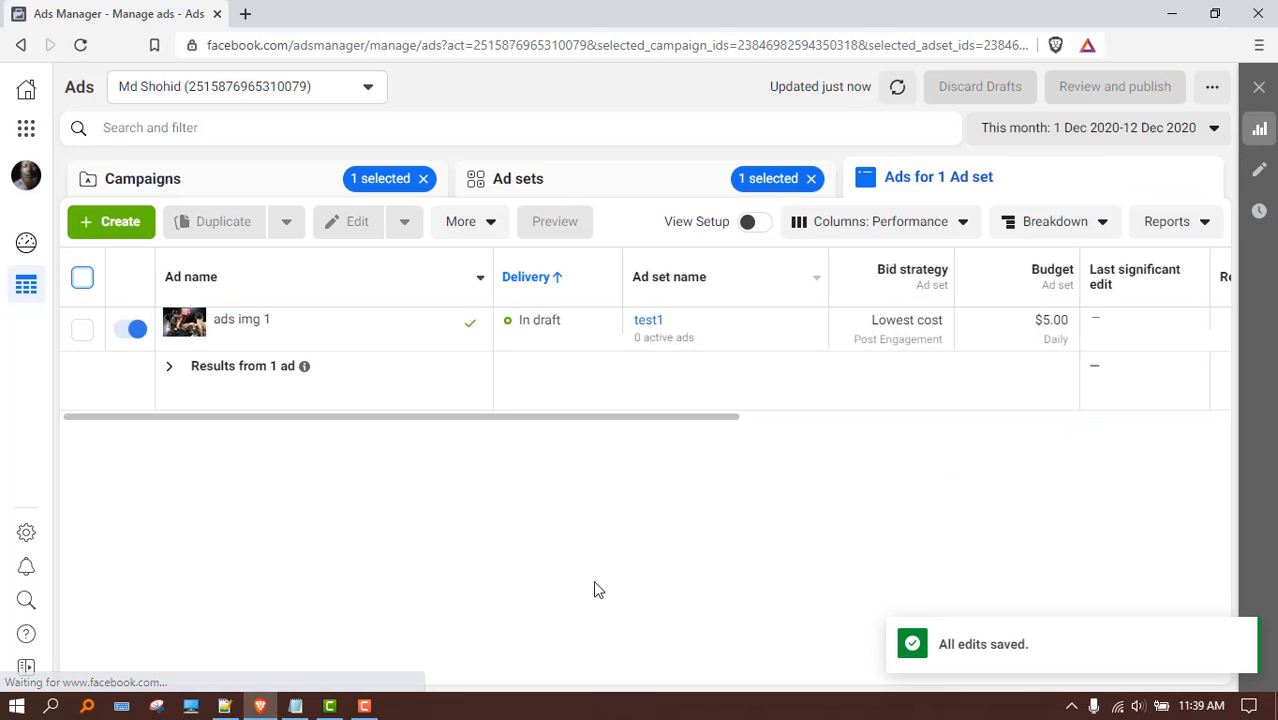
{"action": "left_click", "coordinate": [424, 179]}
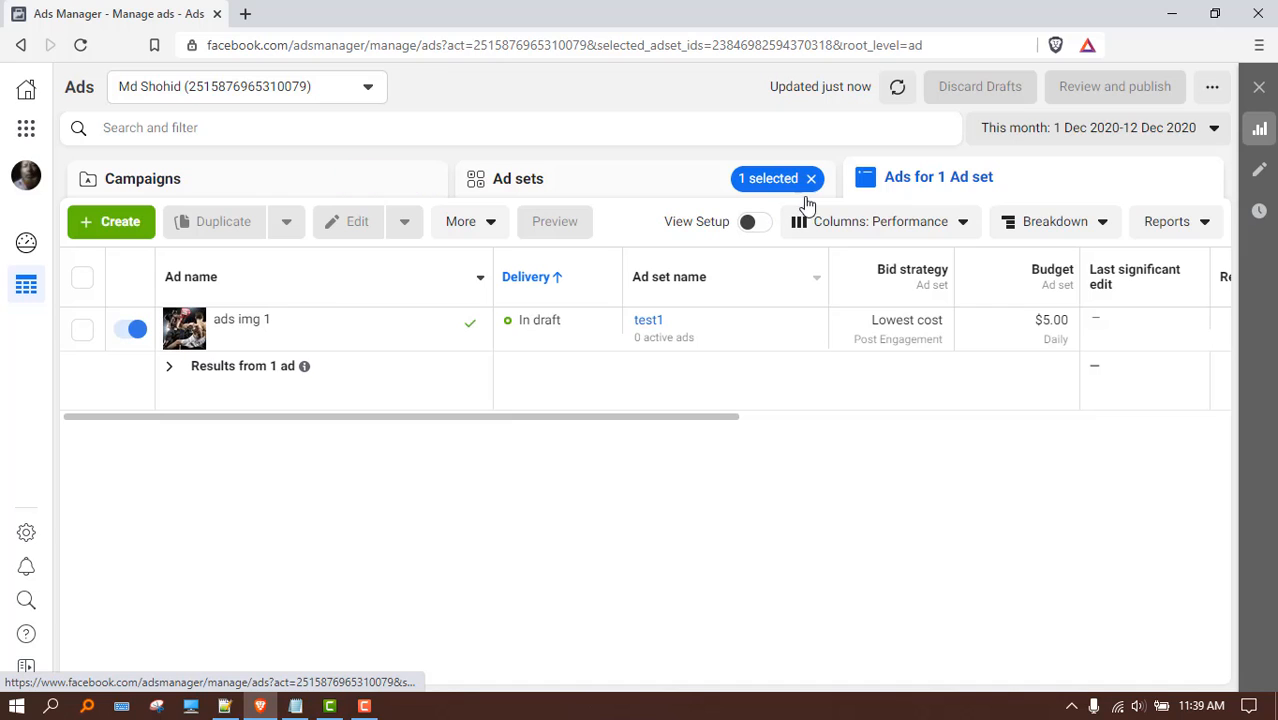
{"action": "left_click", "coordinate": [811, 178]}
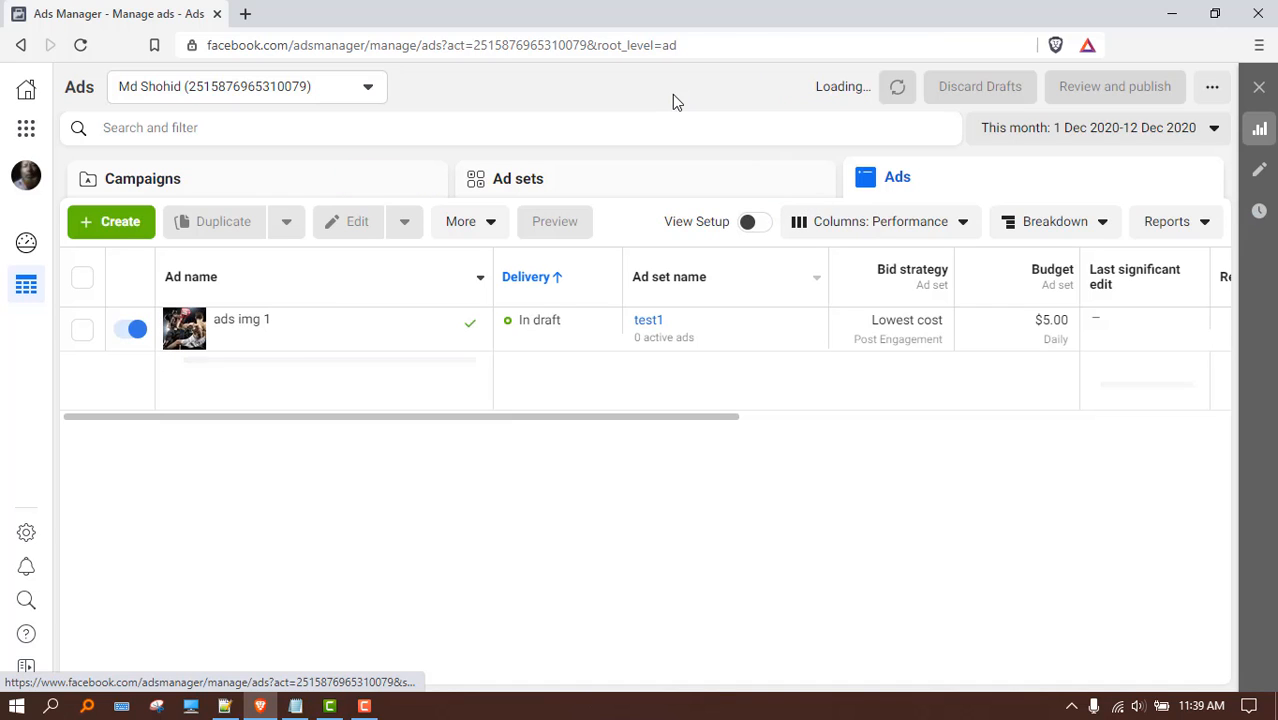
{"action": "left_click", "coordinate": [380, 181]}
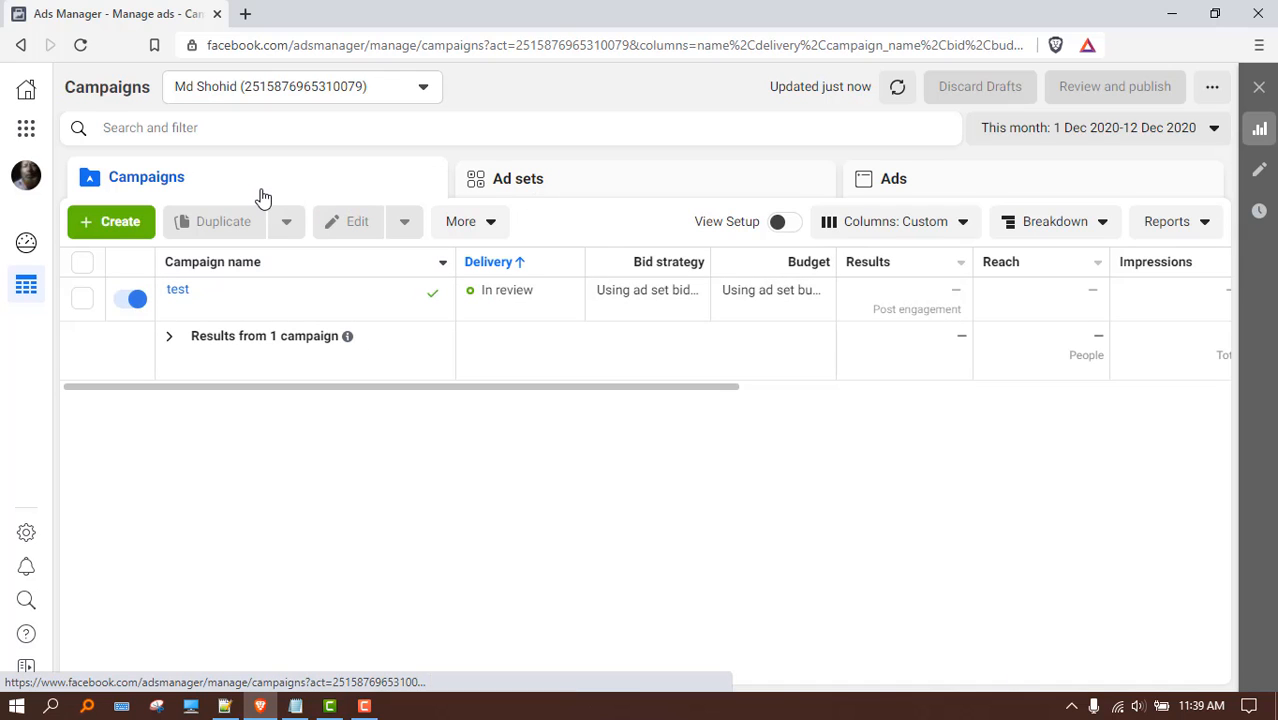
{"action": "left_click", "coordinate": [555, 189]}
{"action": "left_click", "coordinate": [945, 182]}
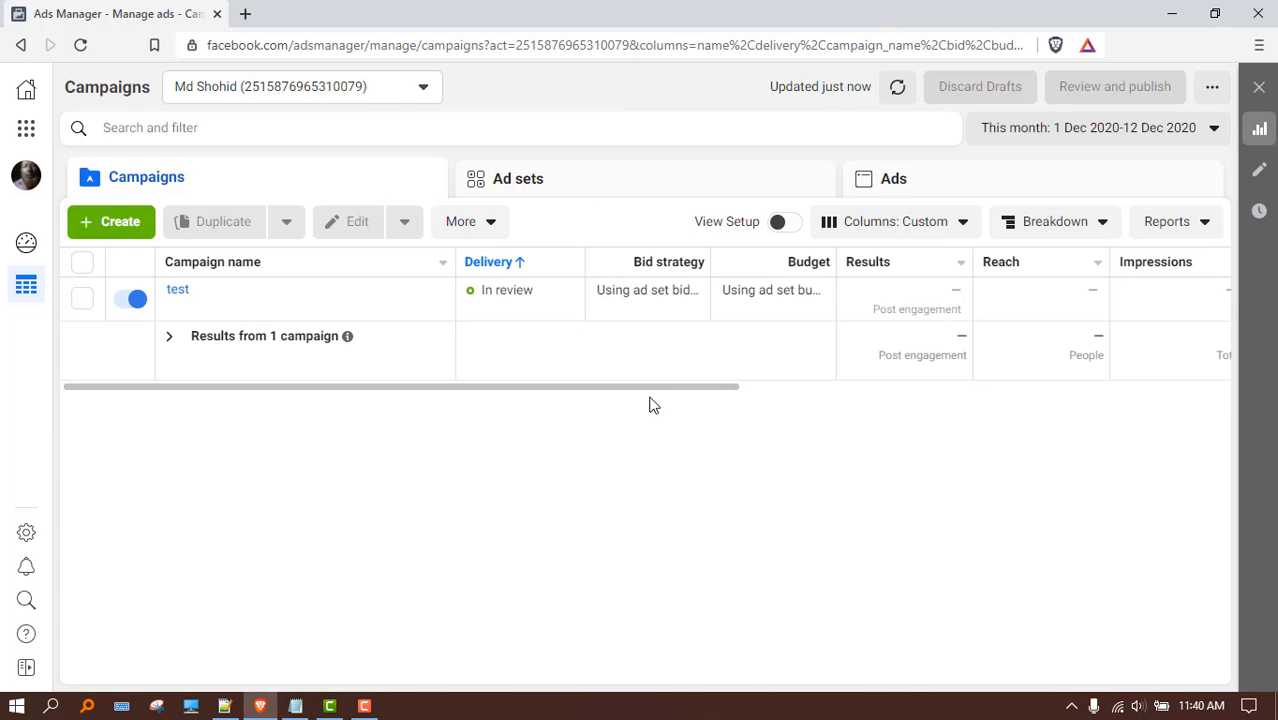
{"action": "left_click_drag", "start_coordinate": [650, 397], "coordinate": [578, 473]}
{"action": "left_click", "coordinate": [366, 706]}
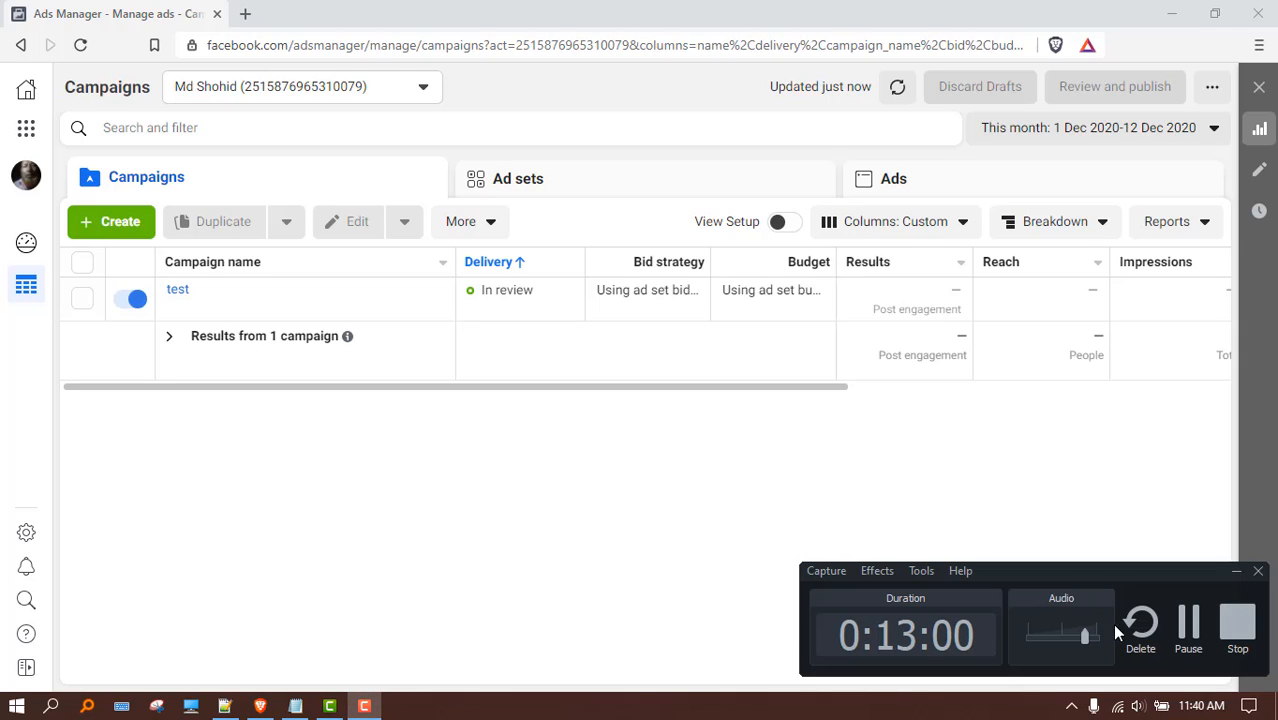